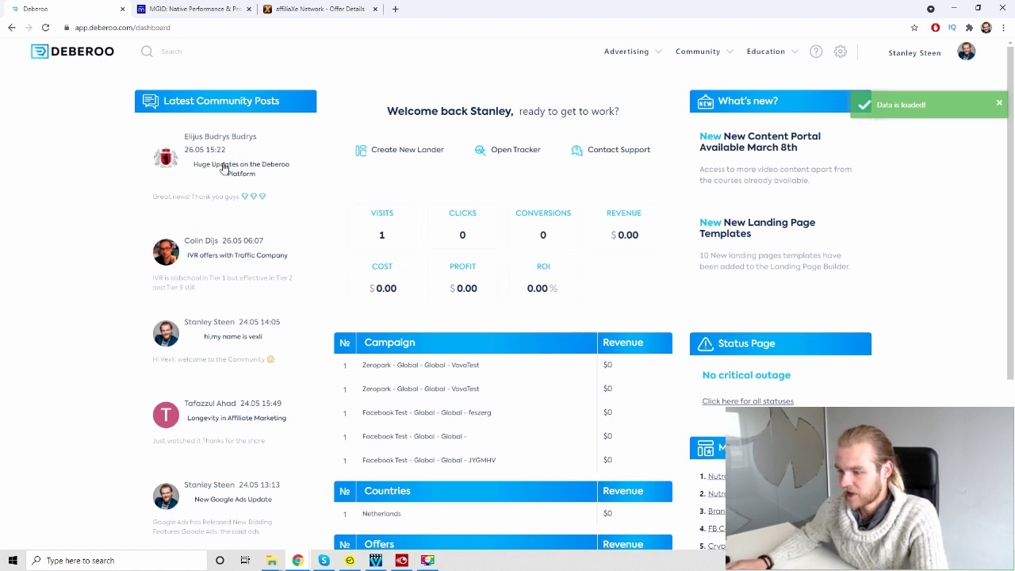
Step: Log in to the MGID dashboard with the account's email and password
left_click(221, 8)
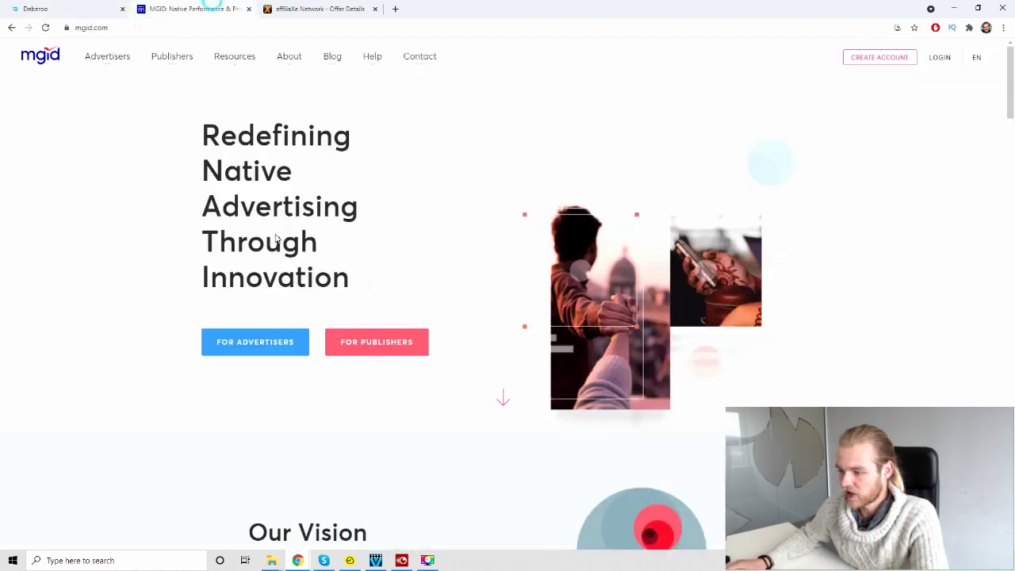
left_click(940, 60)
left_click(530, 141)
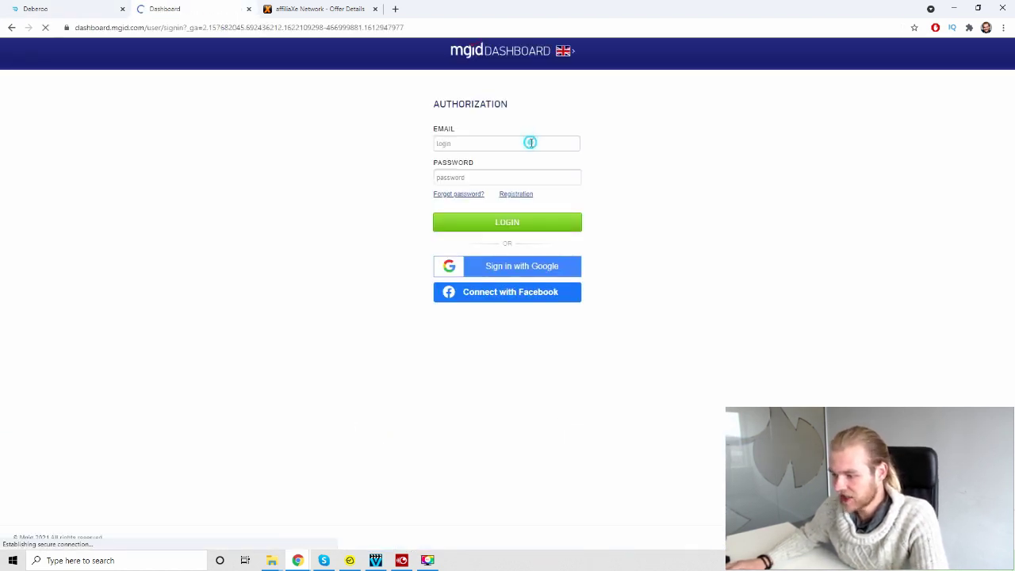
left_click(519, 170)
left_click(505, 179)
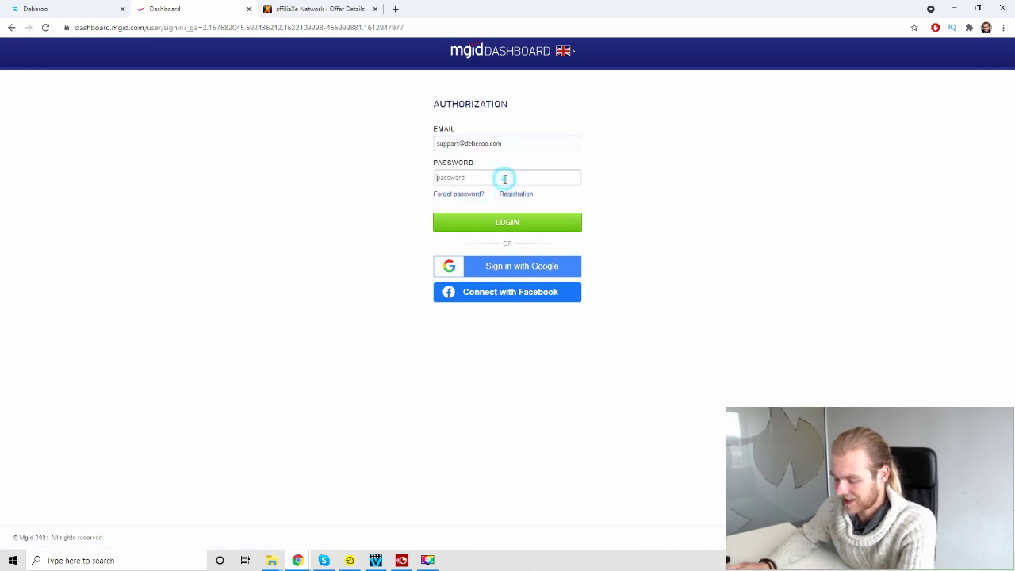
type("a")
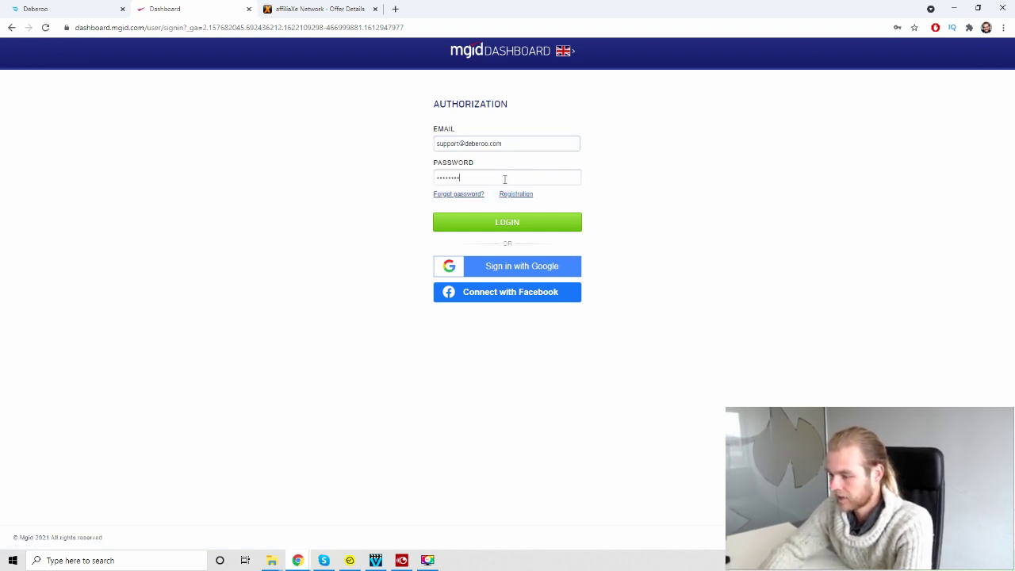
key("Return")
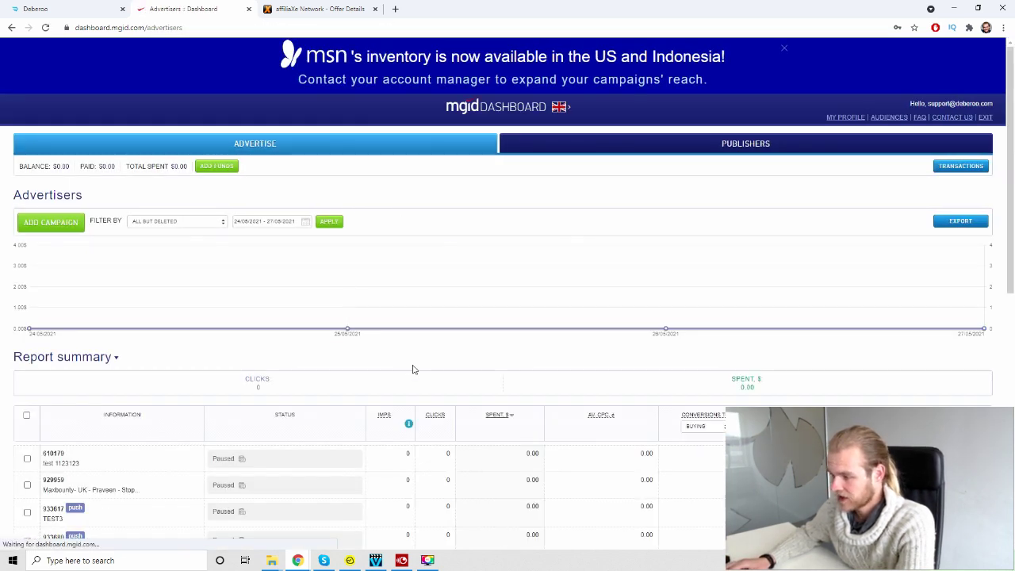
Step: Review the Select My Policy auto insurance offer on affiliaXe, including its title, SOI type, target country and tracking link
left_click(336, 10)
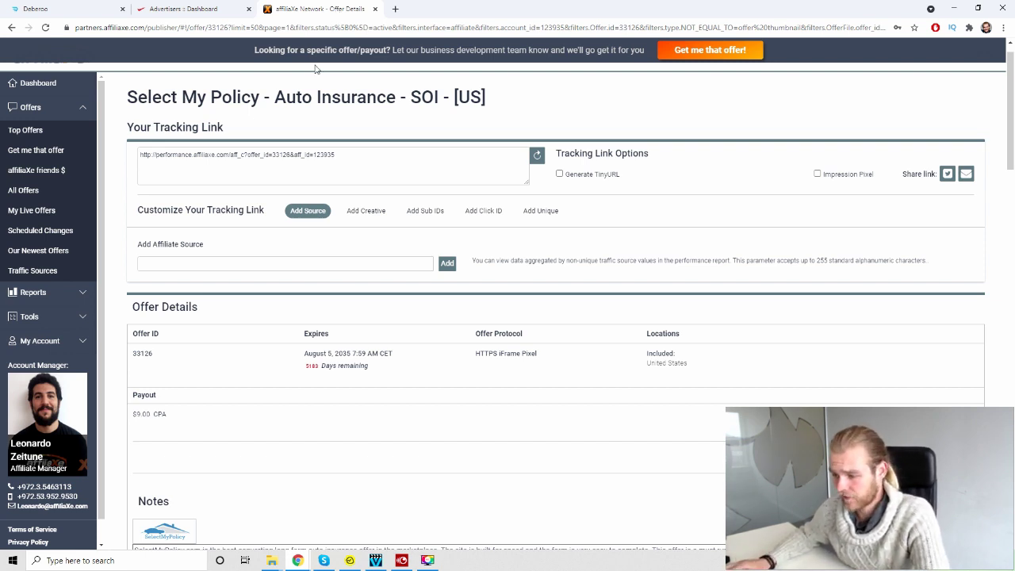
left_click_drag(276, 94, 397, 98)
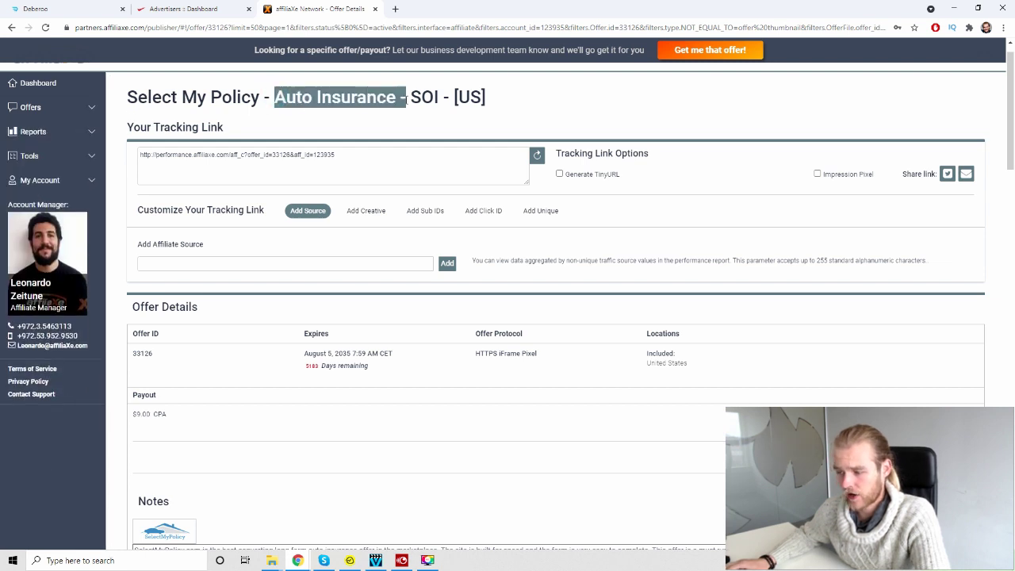
left_click(395, 103)
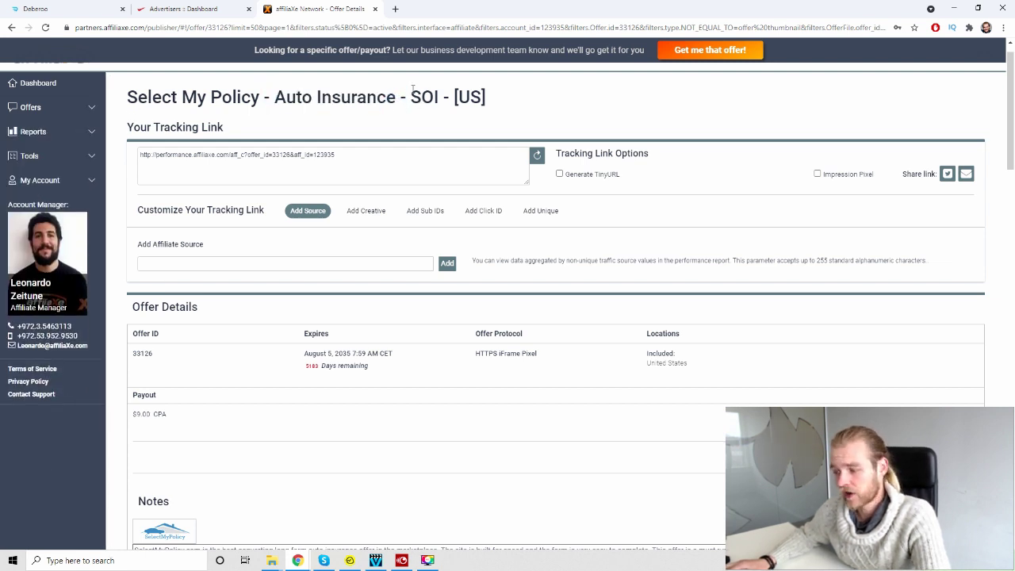
double_click(414, 96)
left_click(405, 118)
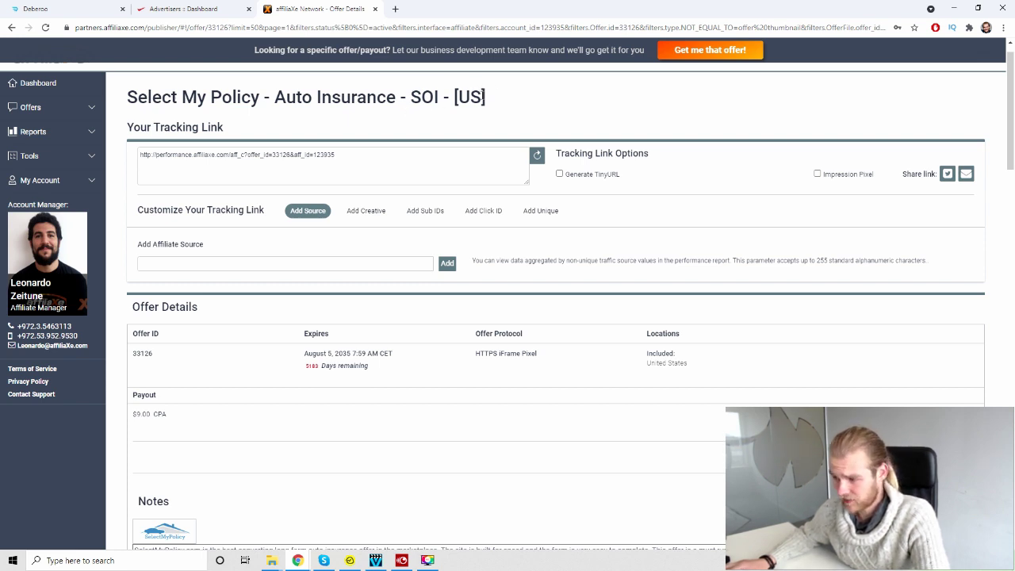
double_click(469, 96)
left_click(503, 96)
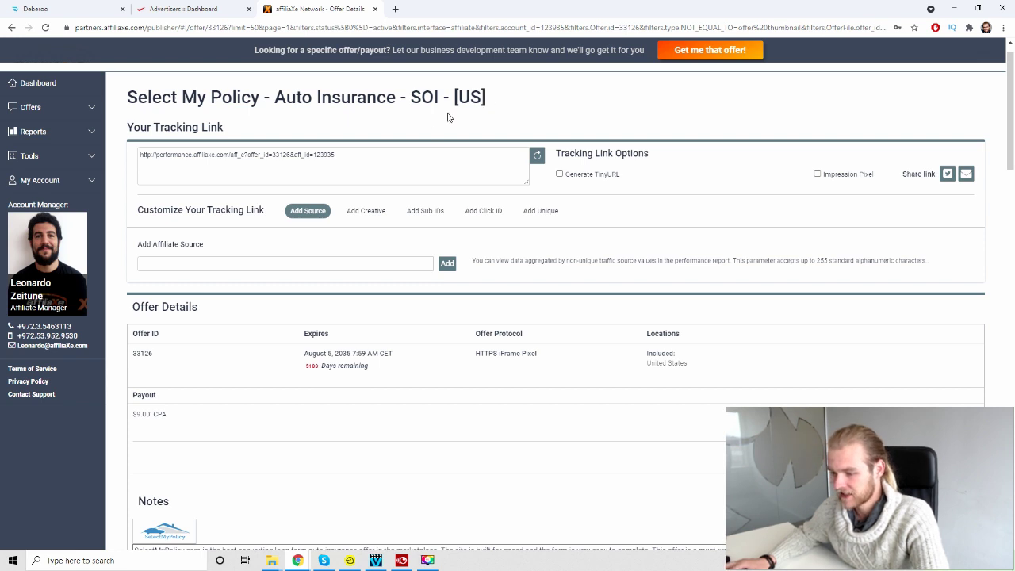
left_click(374, 159)
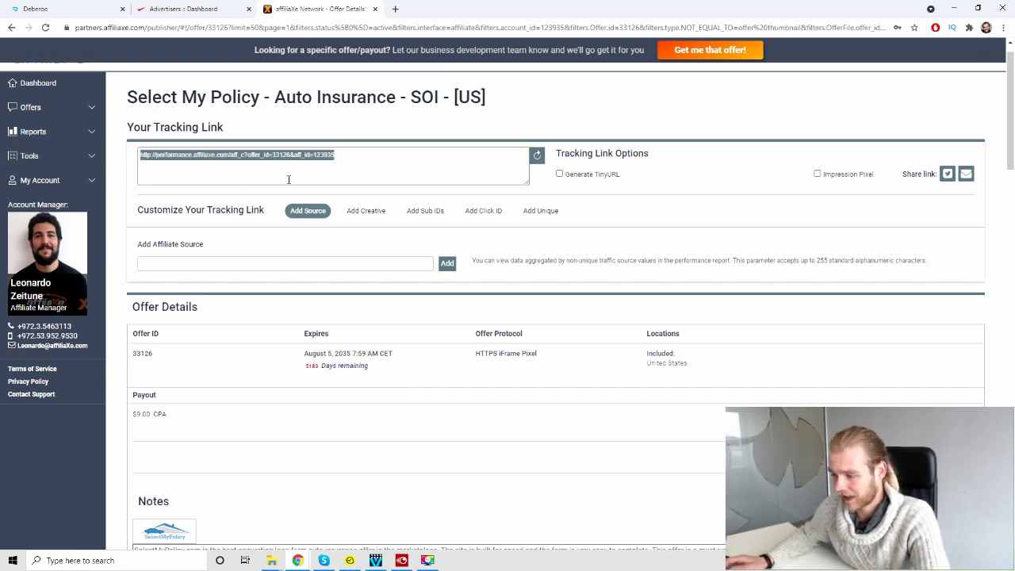
left_click(424, 127)
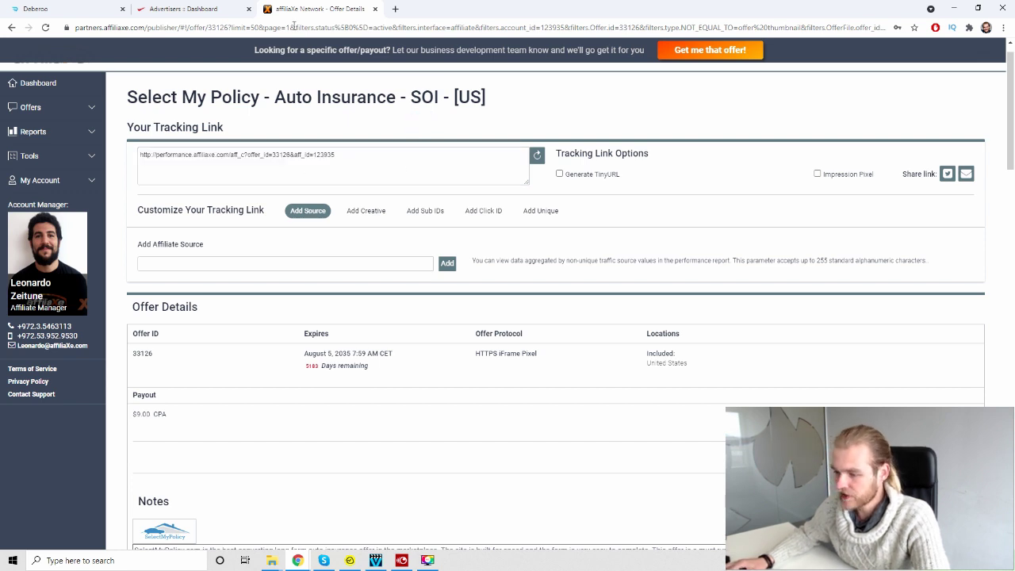
Step: Return to Deberoo, duplicate its dashboard tab, and open the tracker in the original tab
left_click(182, 9)
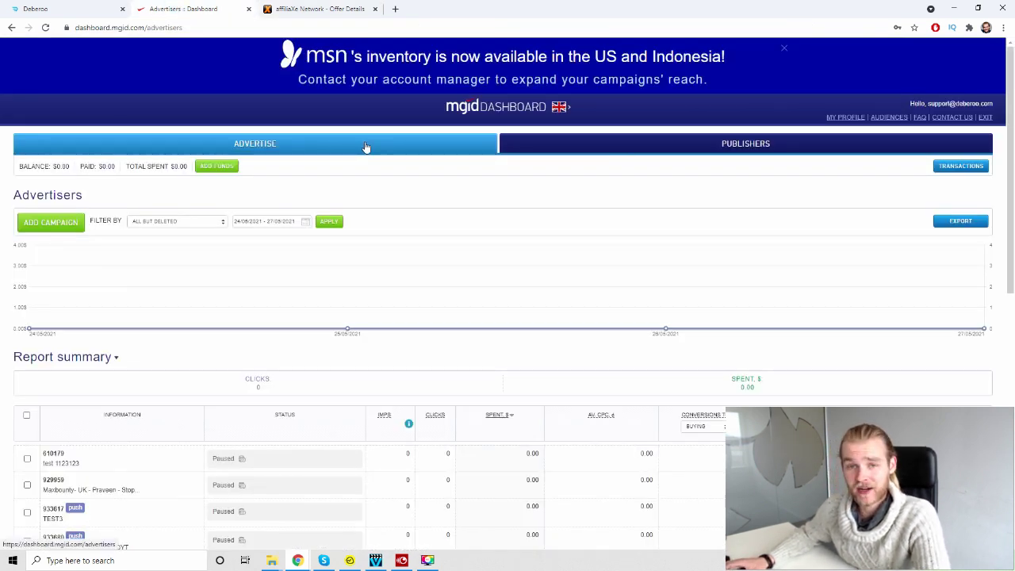
key("ctrl+shift+Tab")
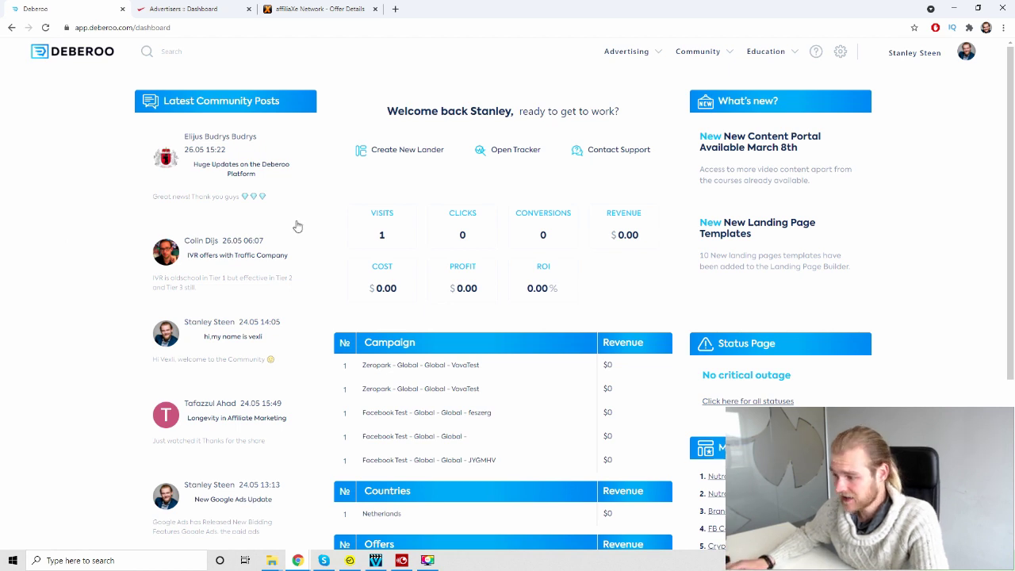
right_click(71, 9)
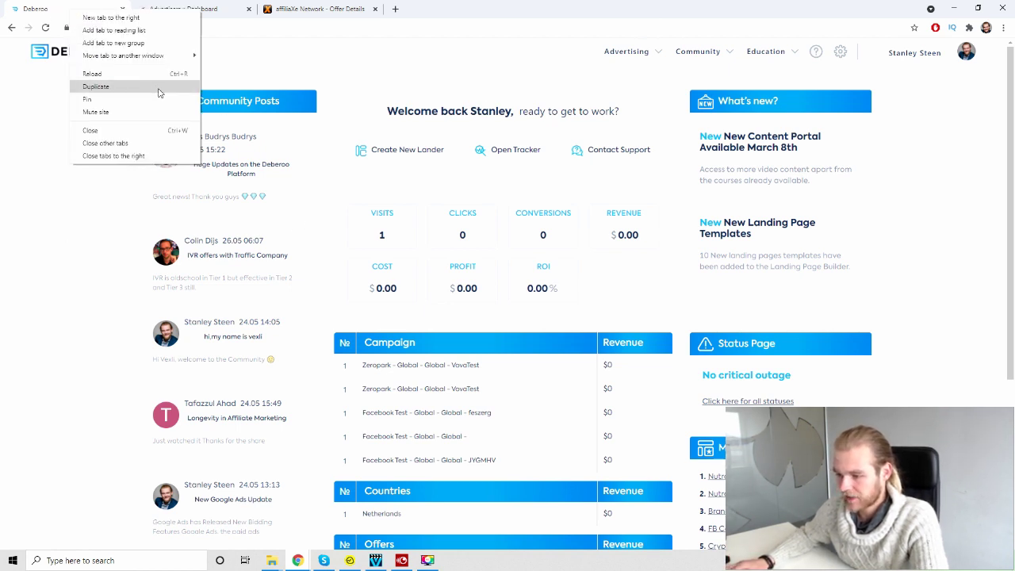
left_click(95, 90)
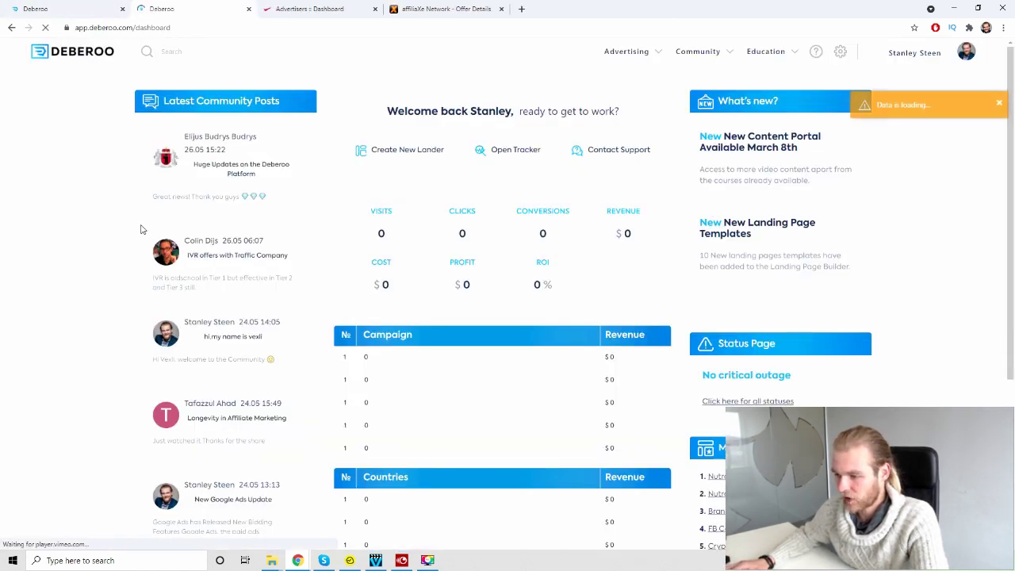
left_click(71, 8)
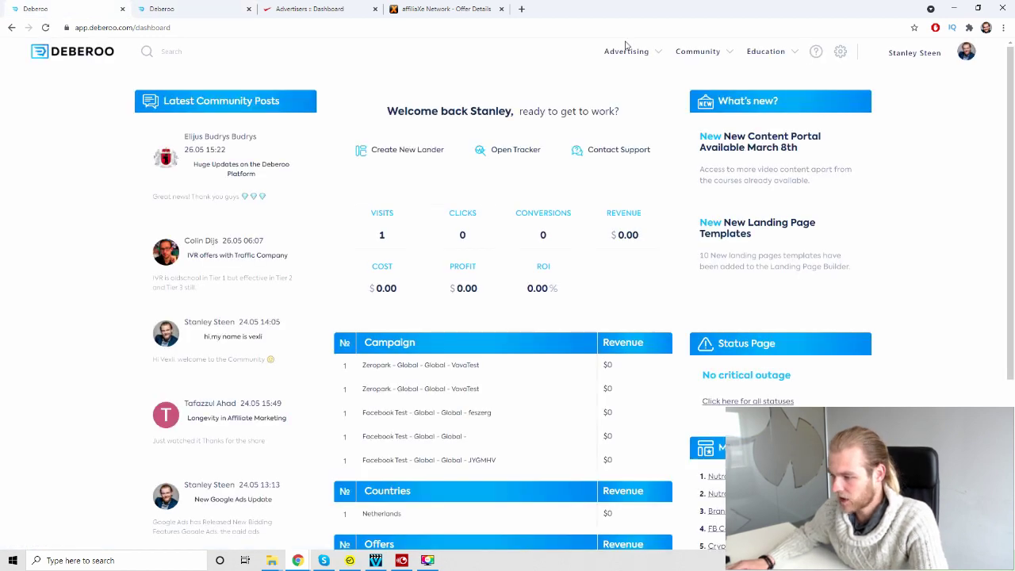
left_click(626, 50)
left_click(630, 91)
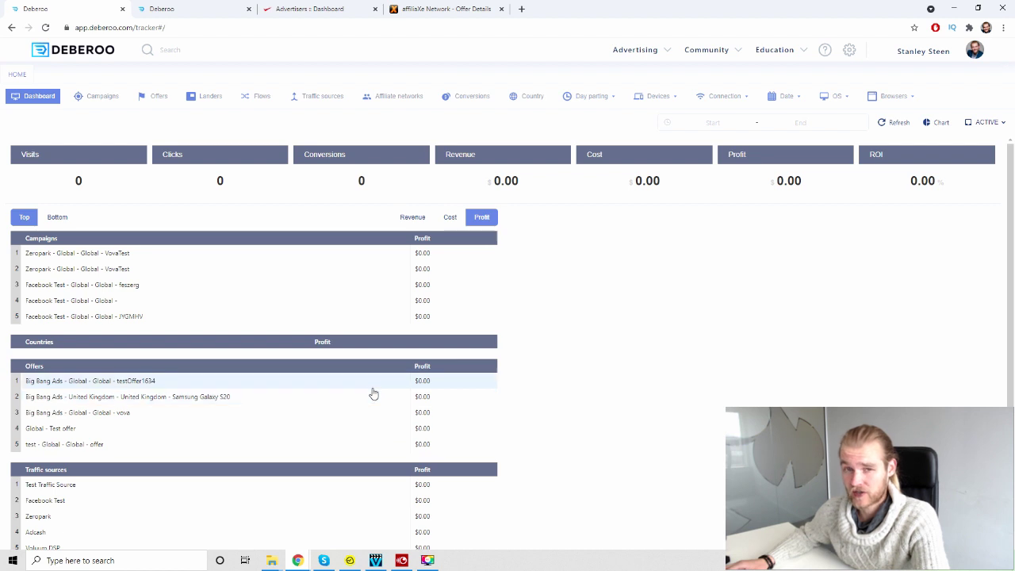
Step: Open the landing page builder in the duplicated Deberoo tab
left_click(190, 9)
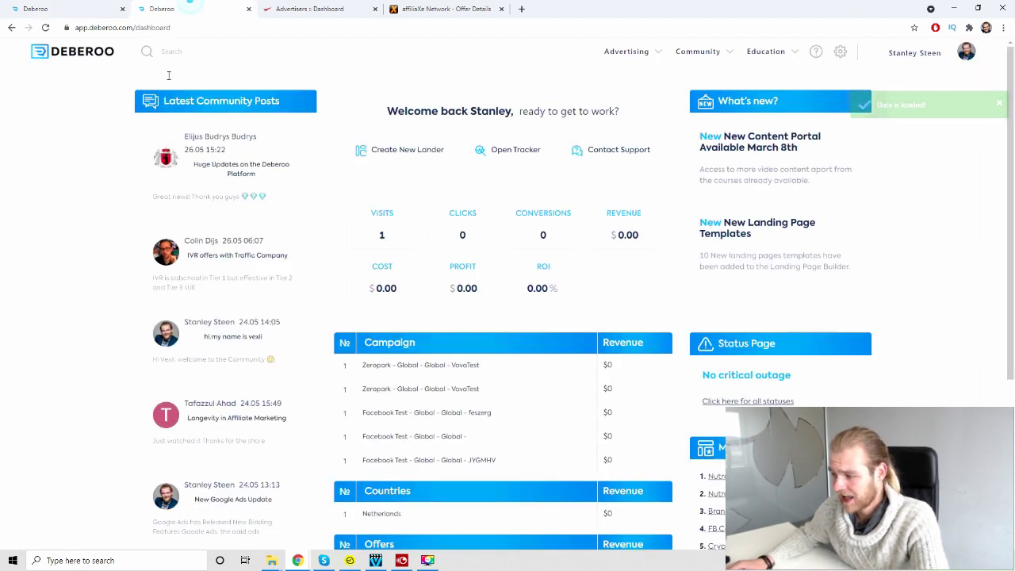
mouse_move(623, 47)
left_click(679, 75)
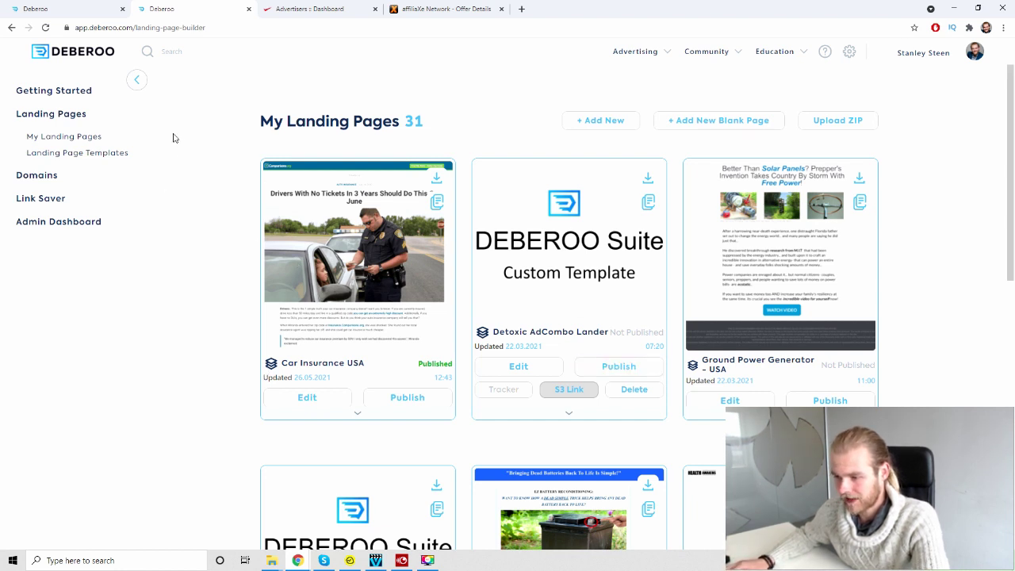
Step: Start a new affiliate network in the Deberoo tracker using the affiliaXe template
left_click(45, 9)
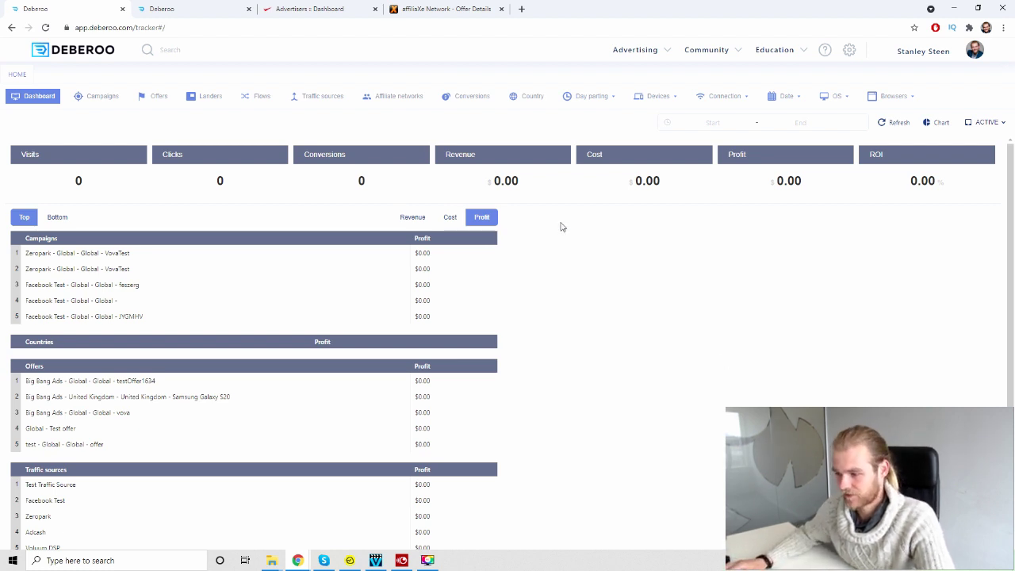
left_click(404, 102)
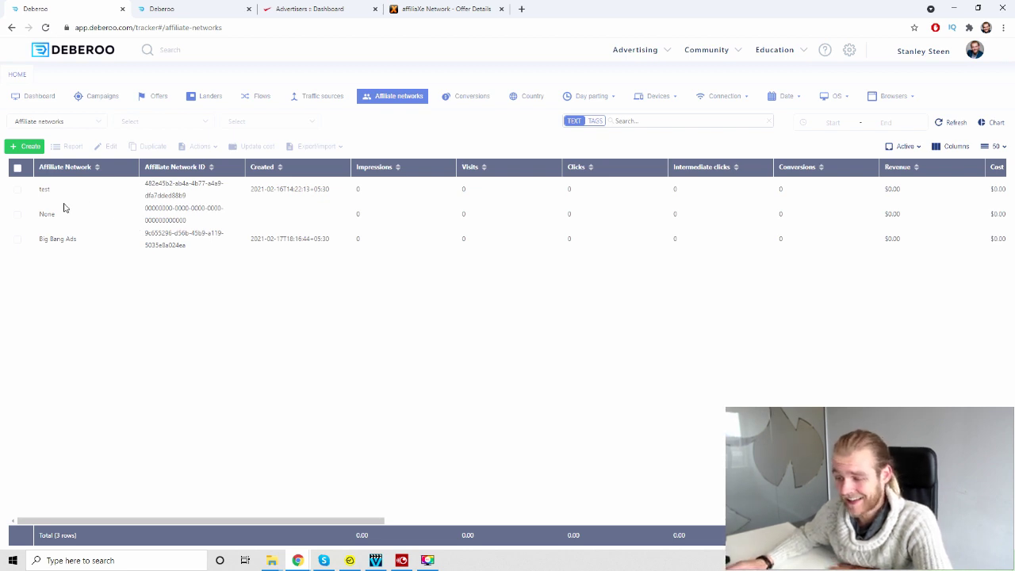
left_click(23, 146)
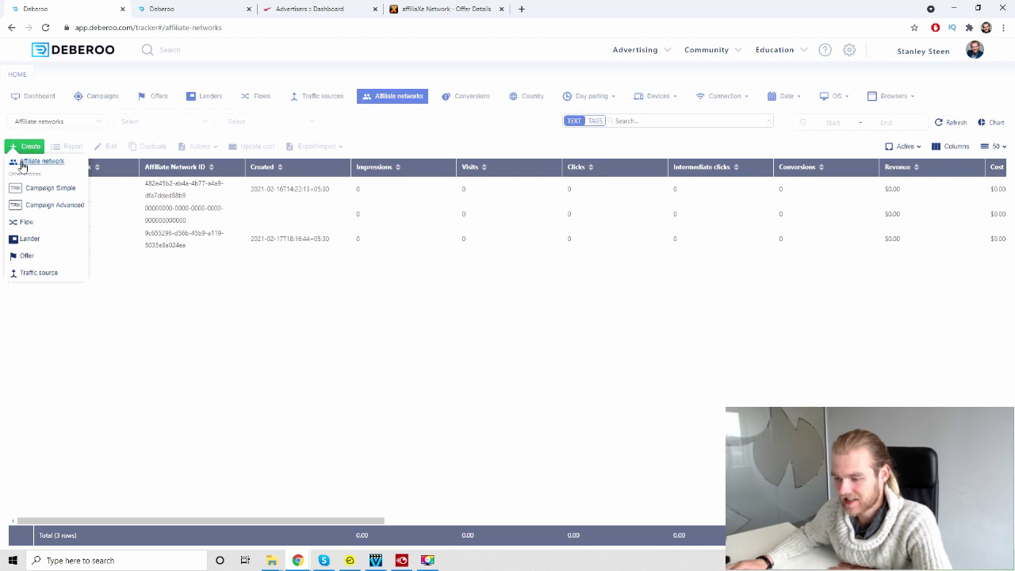
left_click(24, 161)
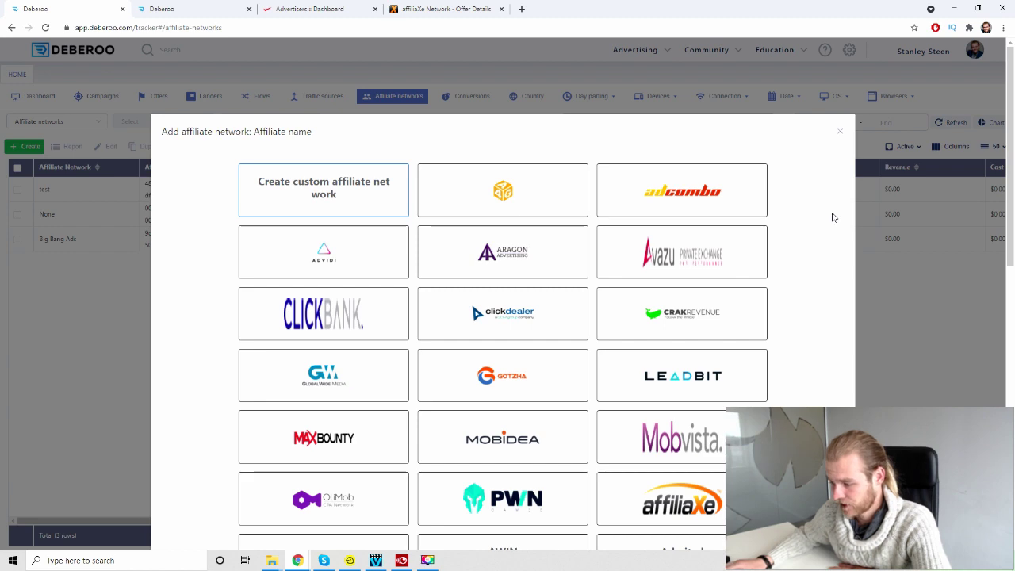
scroll(809, 233, "down", 1)
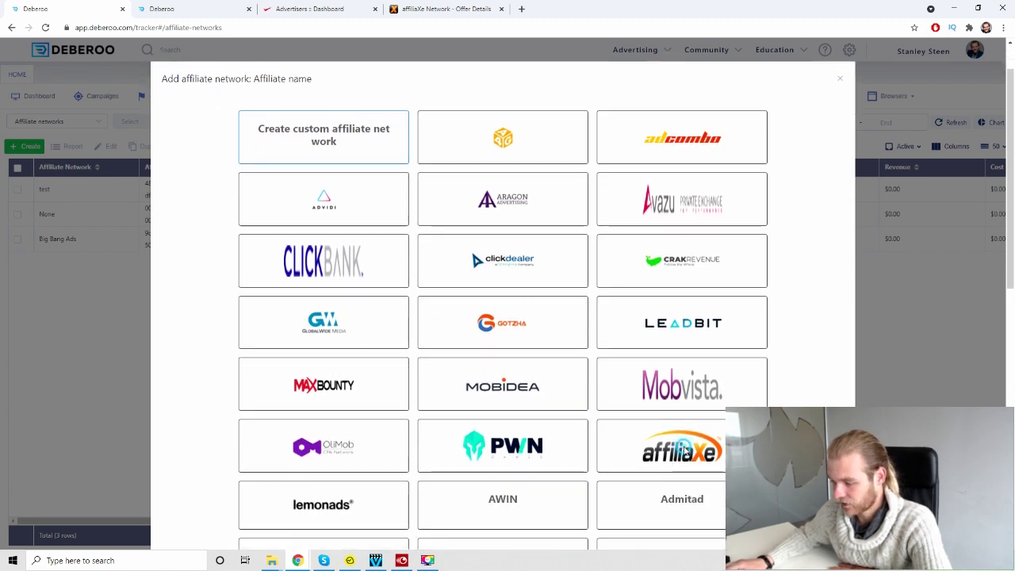
scroll(845, 336, "down", 1)
scroll(842, 335, "down", 6)
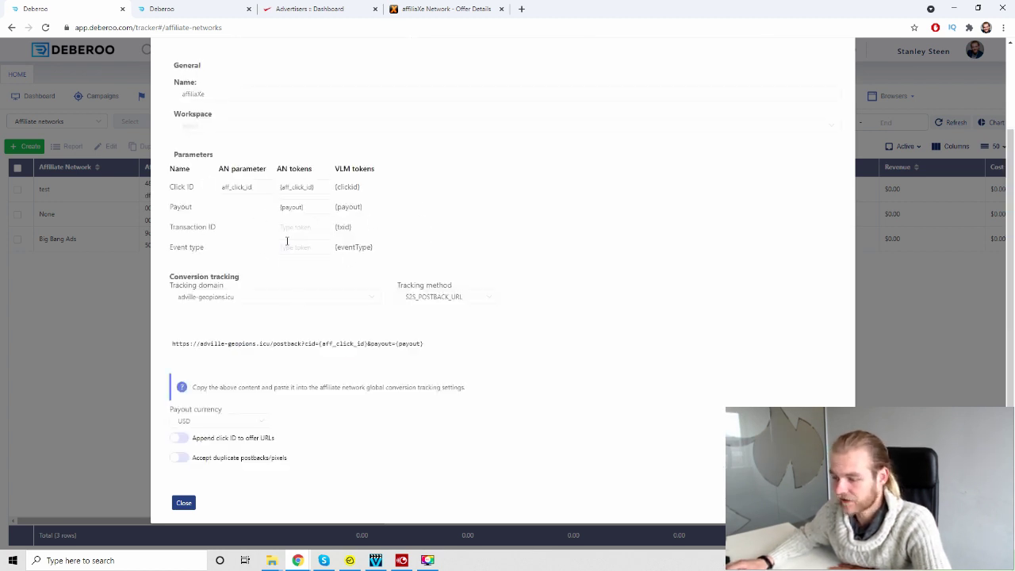
Step: Assign the Initial workspace to the affiliaXe network and save it
left_click(290, 132)
left_click(245, 150)
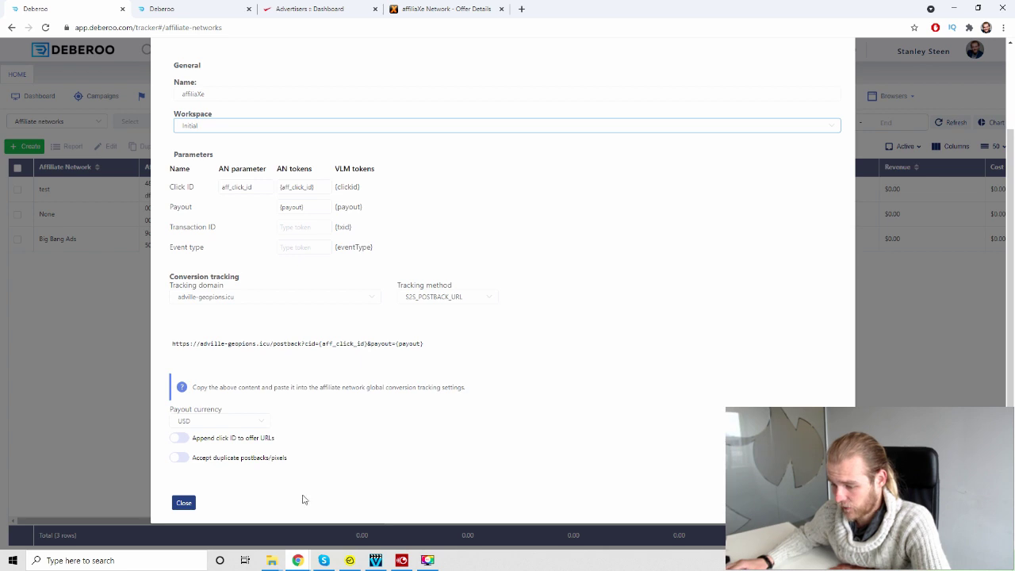
left_click(606, 541)
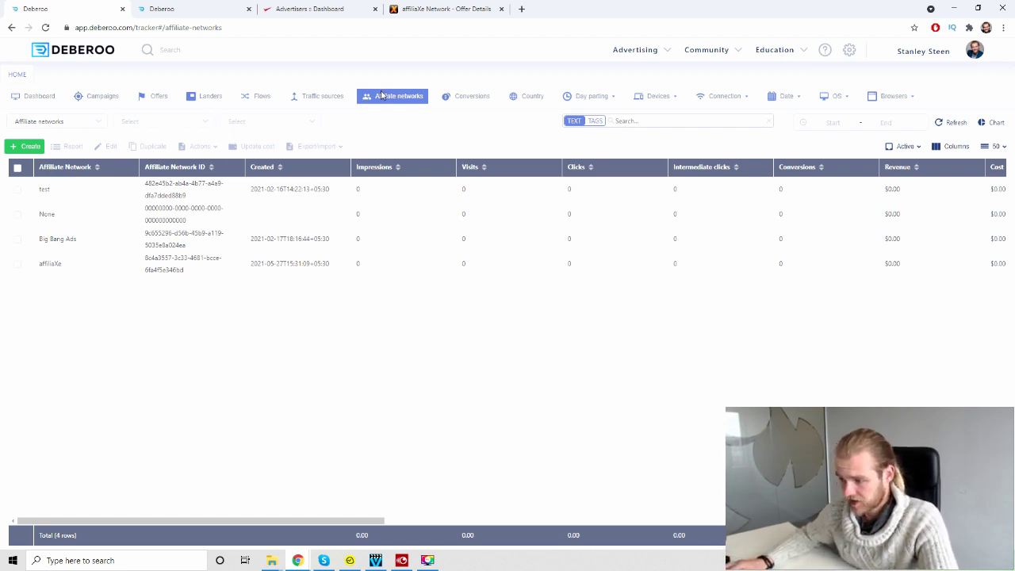
Step: Start a new traffic source in the tracker using the MGID template
left_click(330, 95)
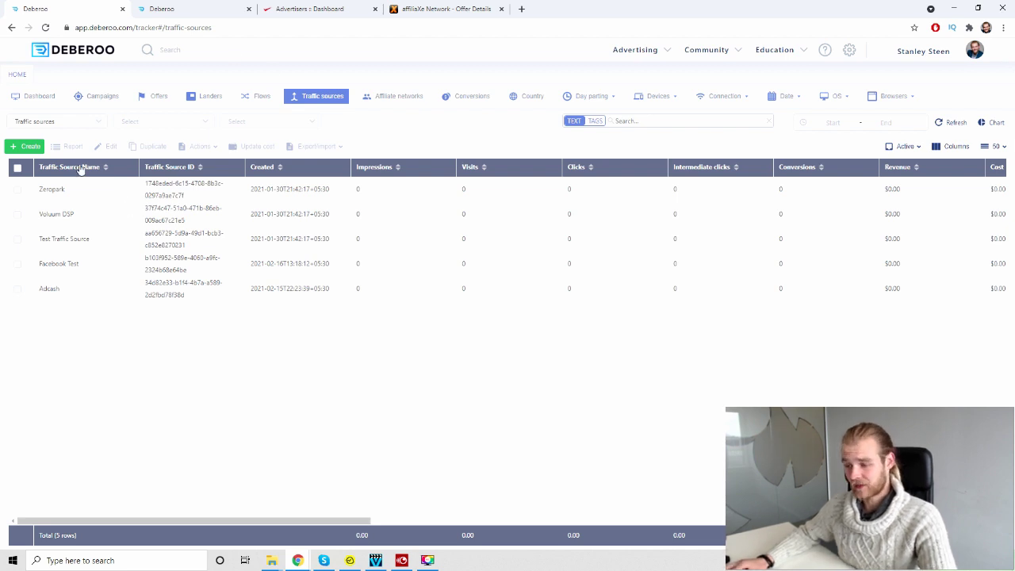
left_click(26, 149)
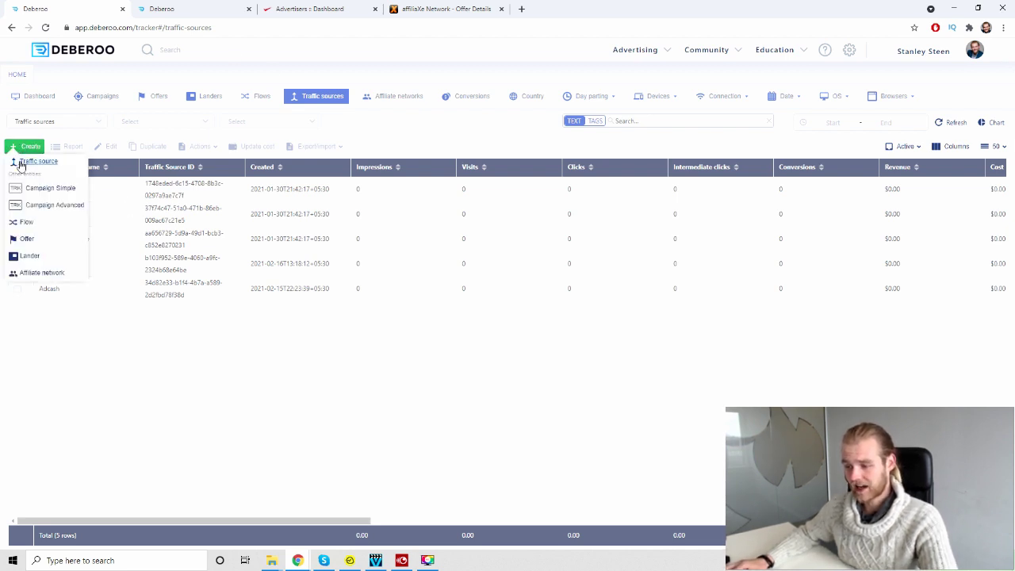
left_click(36, 161)
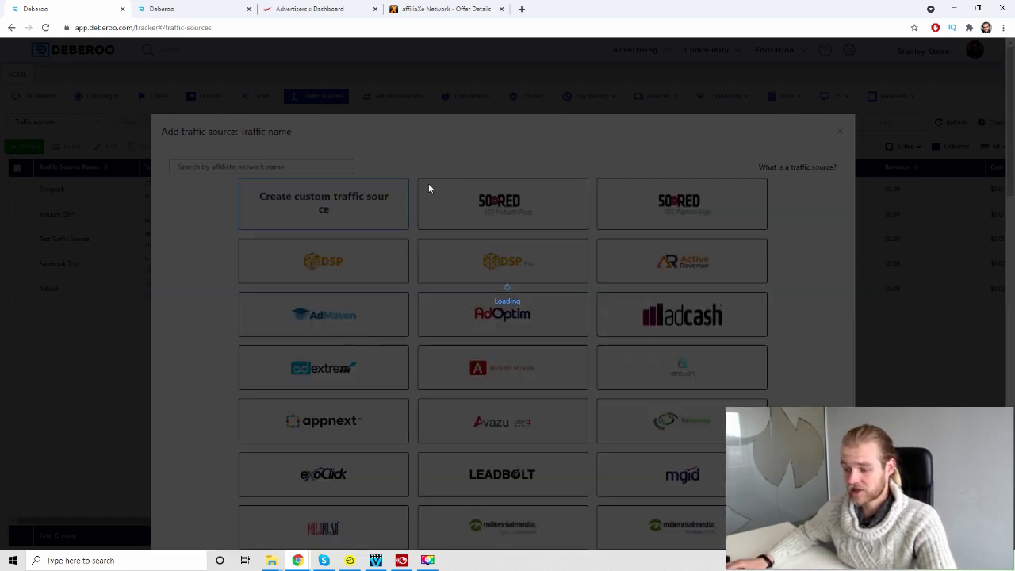
scroll(751, 241, "down", 2)
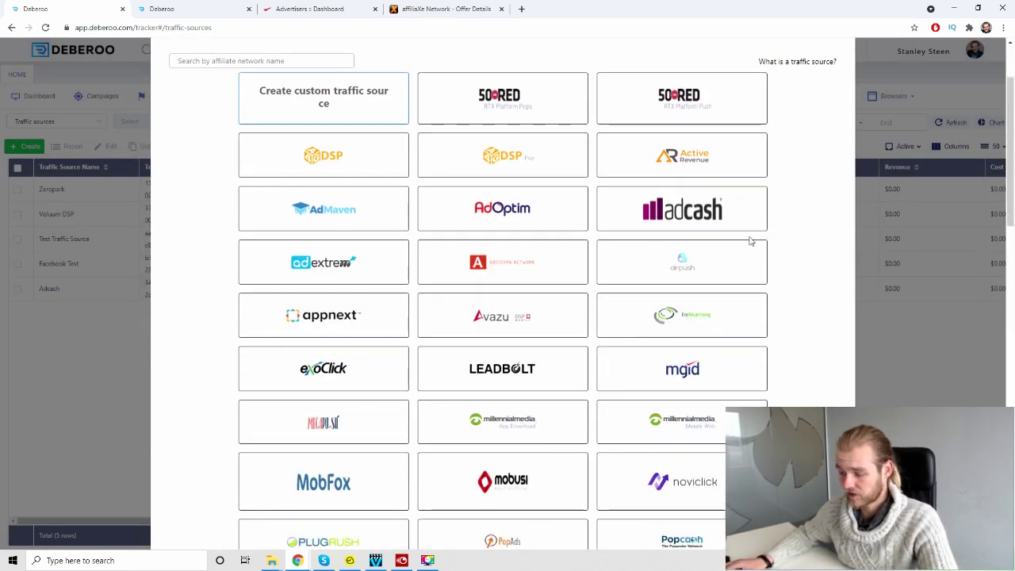
scroll(751, 241, "down", 3)
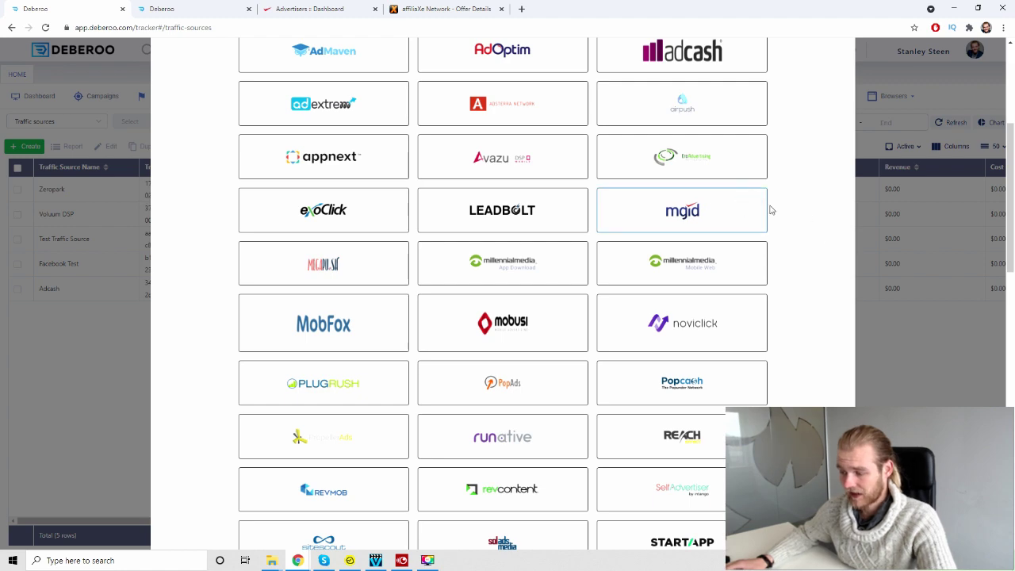
left_click(757, 208)
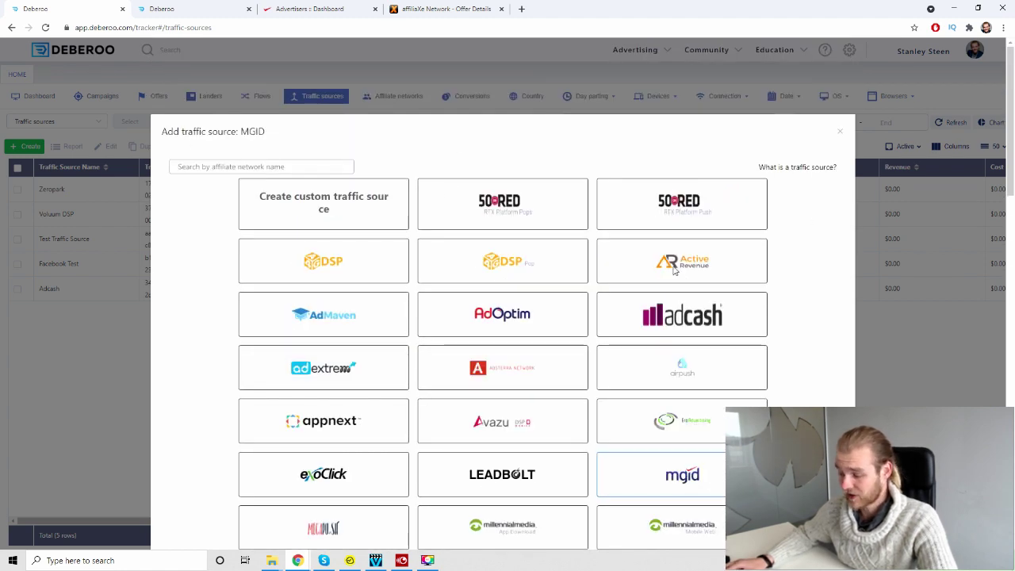
Step: Assign a workspace to the MGID traffic source and save it
scroll(786, 251, "down", 2)
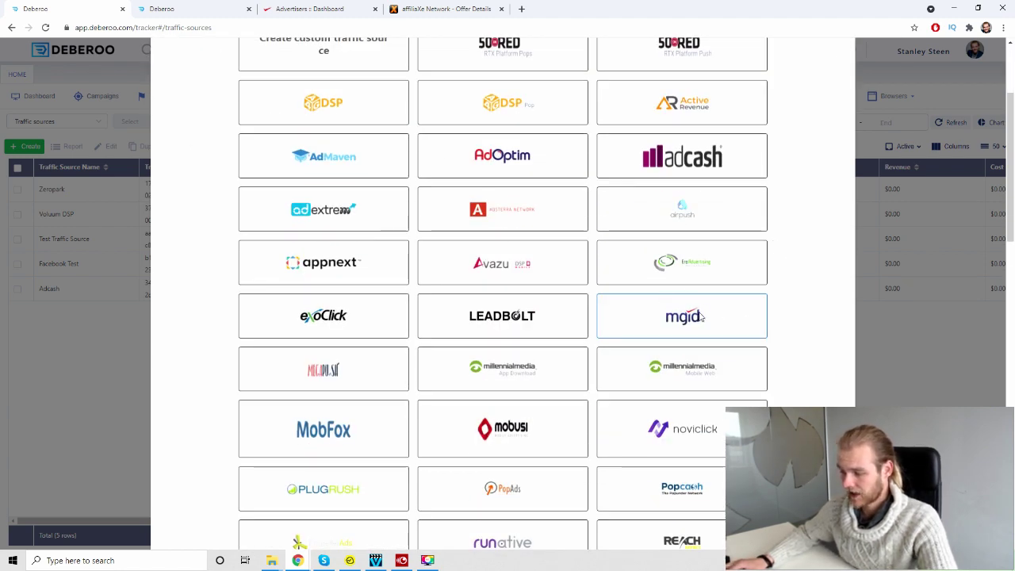
scroll(856, 265, "down", 10)
scroll(827, 383, "down", 3)
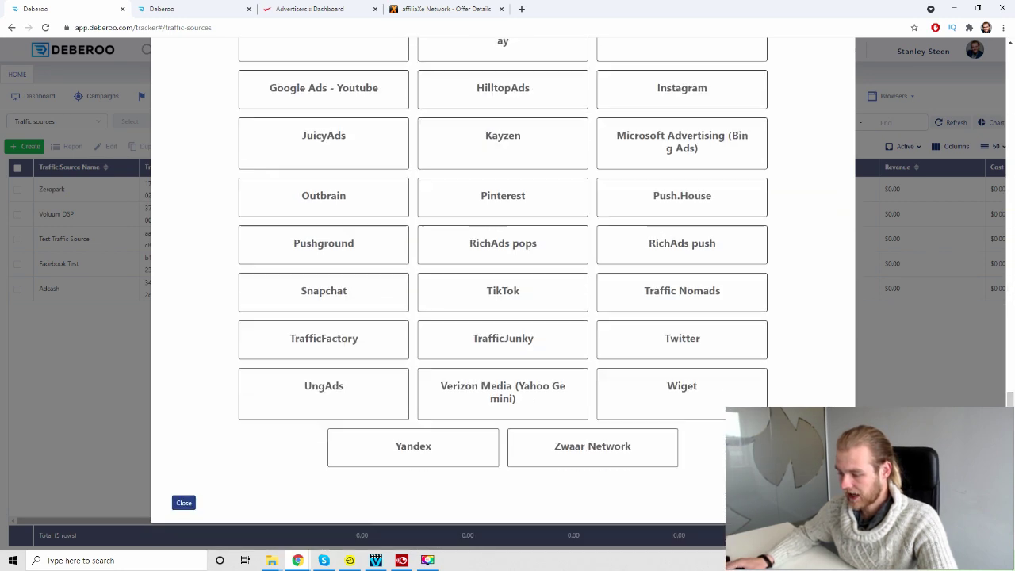
scroll(384, 407, "down", 10)
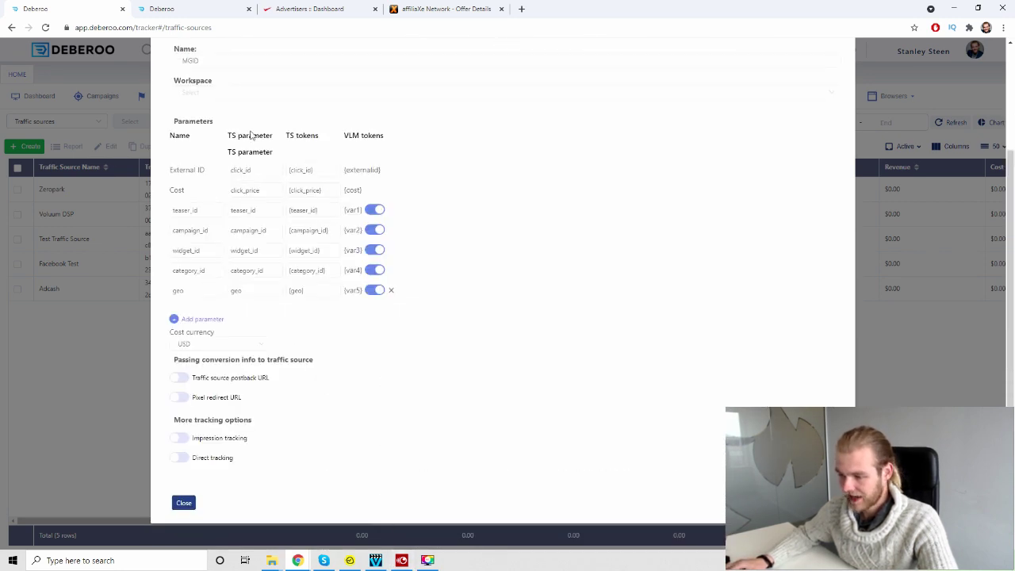
left_click(231, 95)
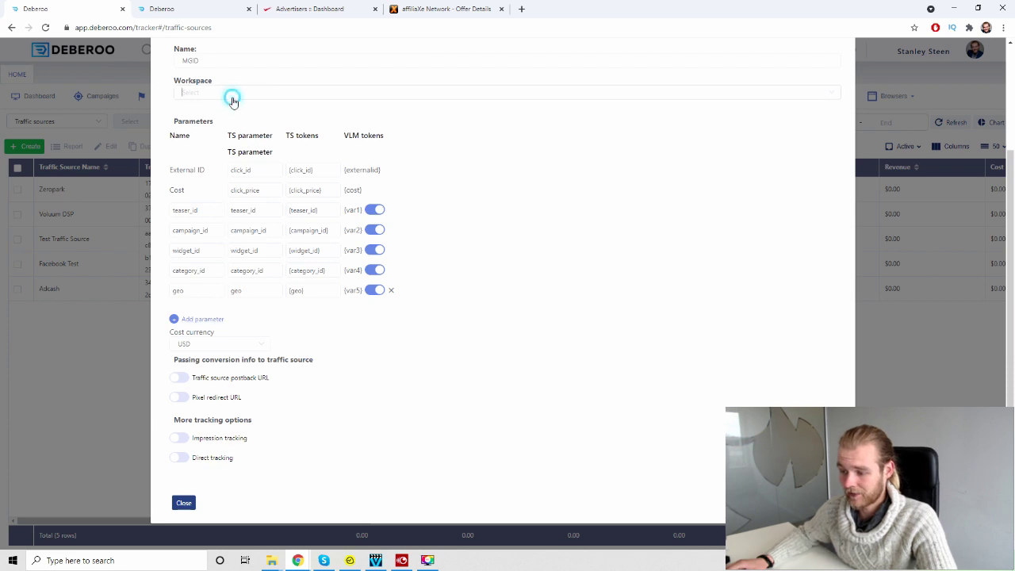
left_click(238, 119)
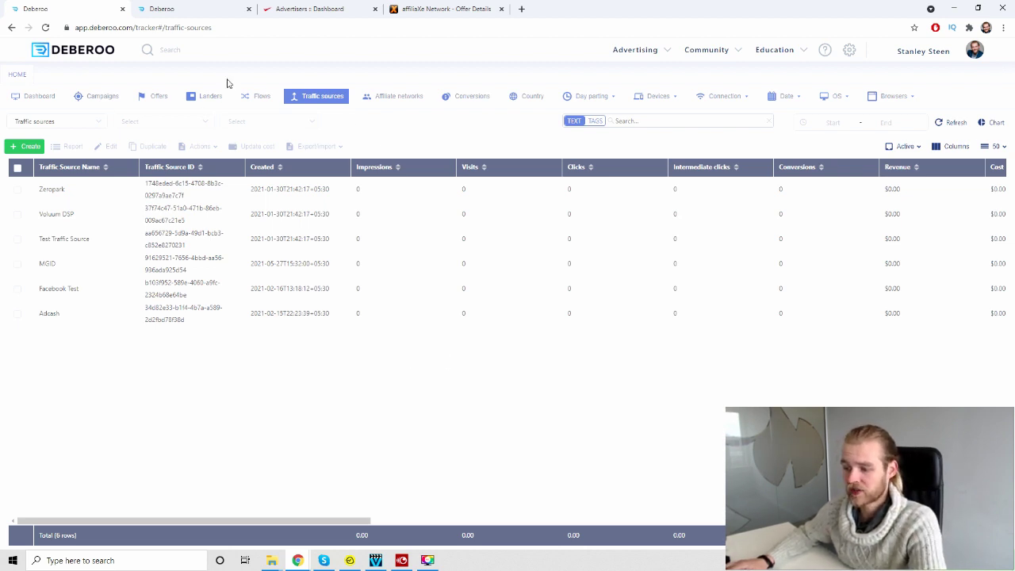
Step: Start a new offer in the tracker and assign it to the Initial workspace
left_click(156, 100)
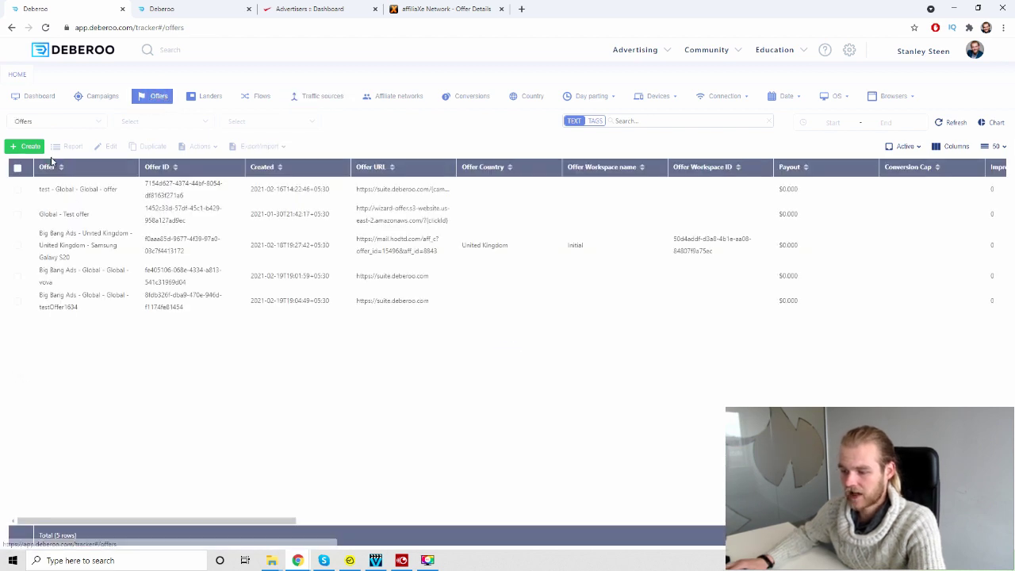
left_click(26, 147)
left_click(28, 162)
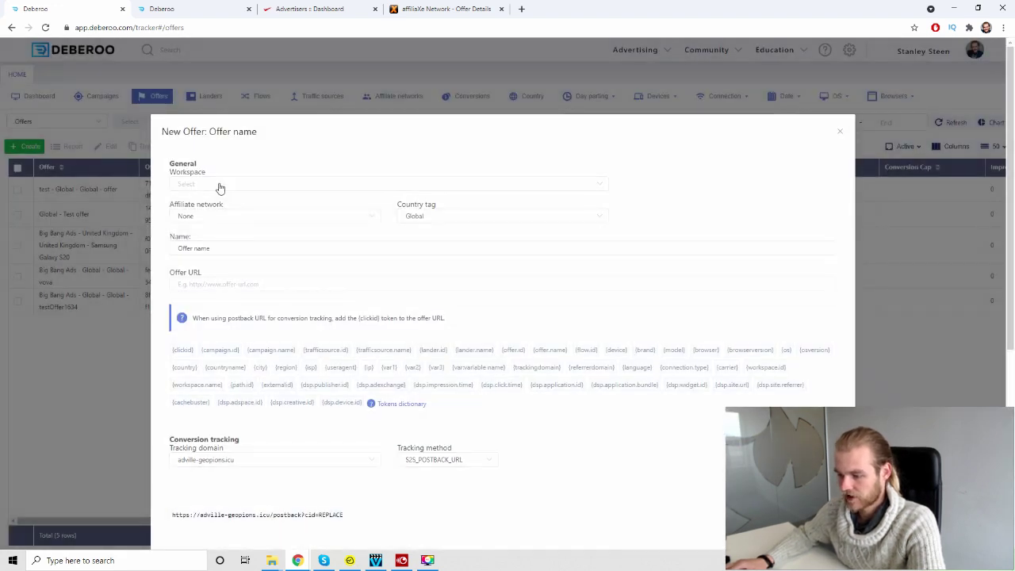
left_click(223, 183)
left_click(227, 209)
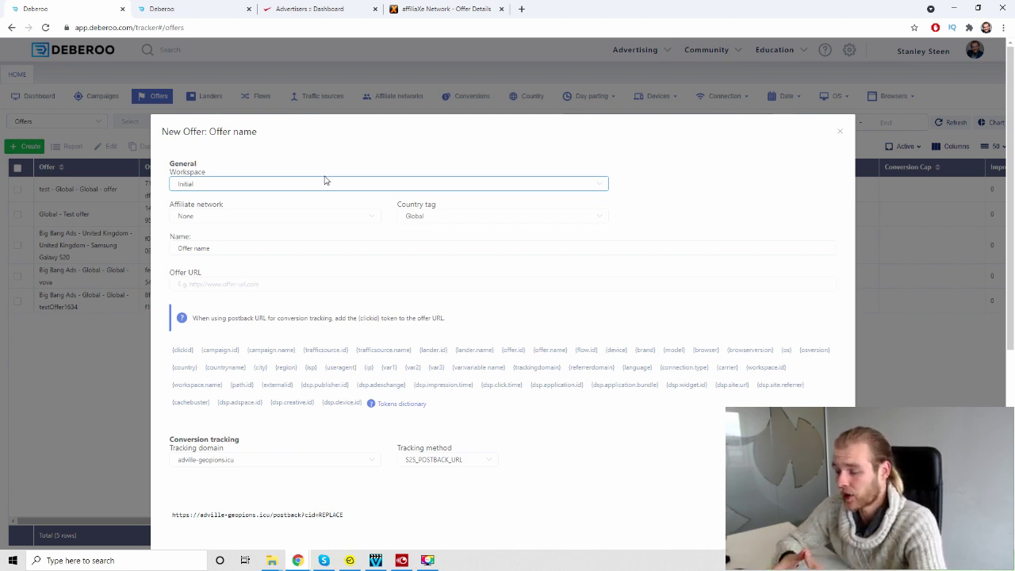
Step: Set the new offer's affiliate network to affiliaXe and its country tag to United States
left_click(240, 222)
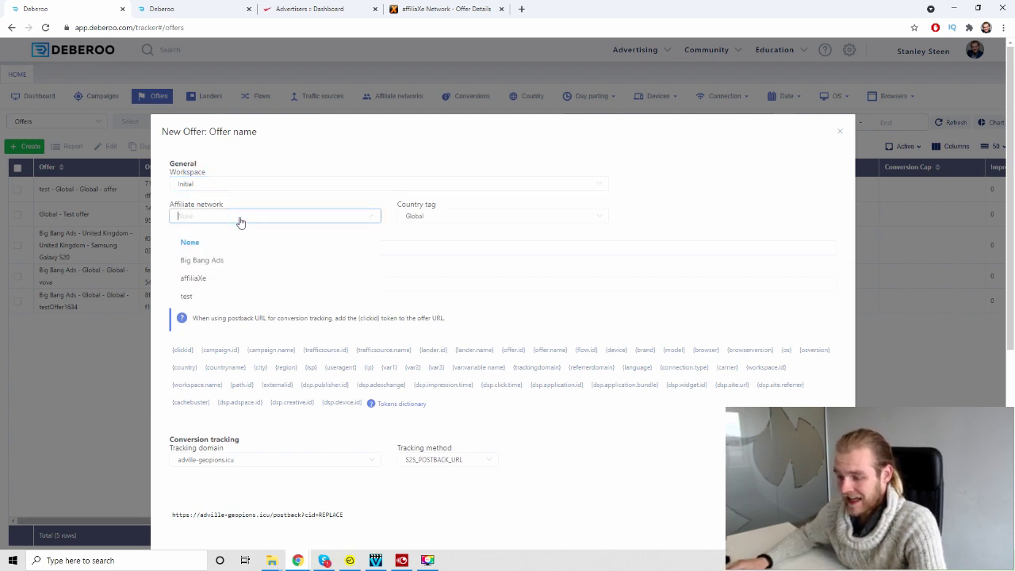
left_click(206, 279)
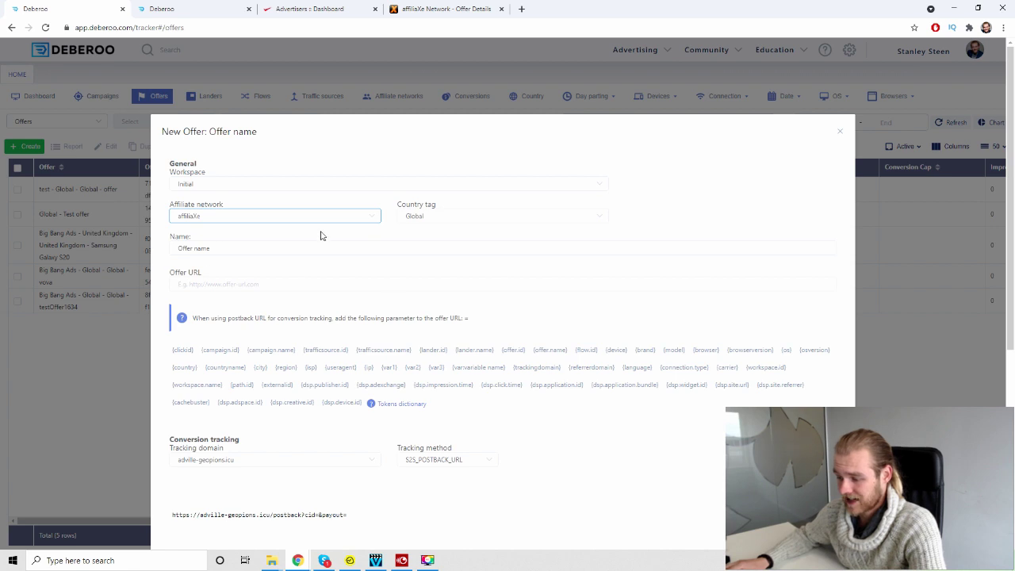
left_click(446, 214)
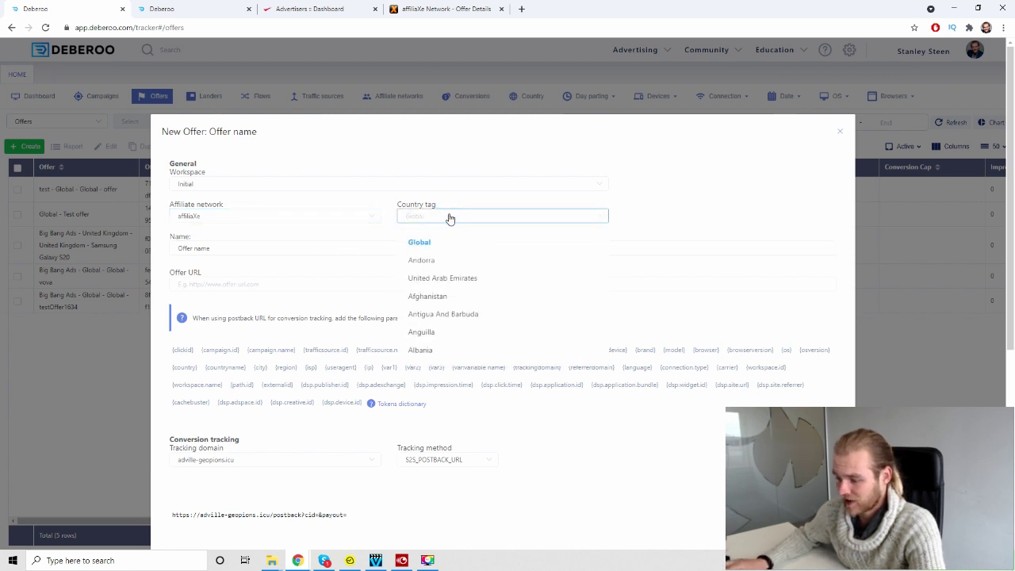
type("uni")
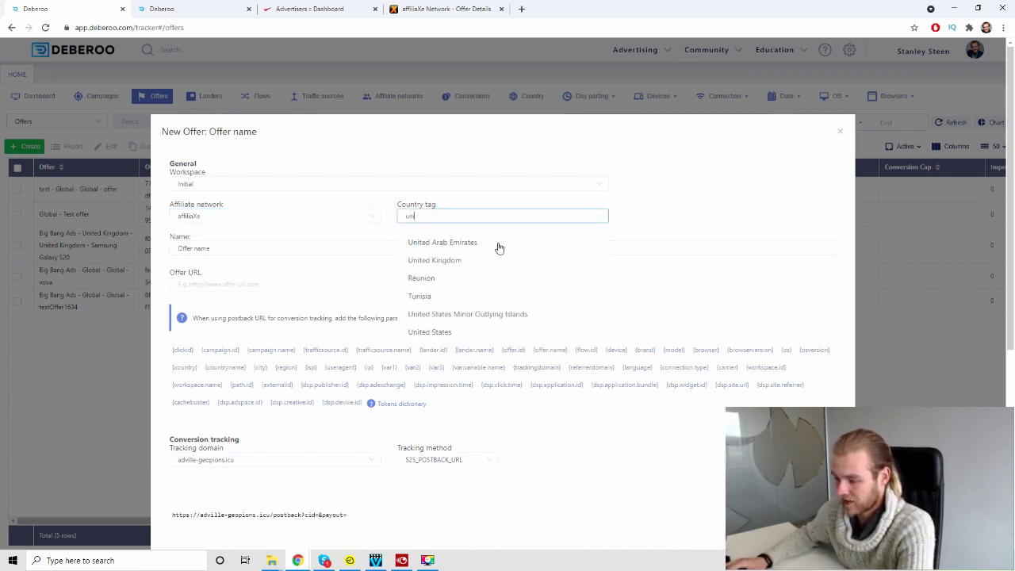
left_click(475, 333)
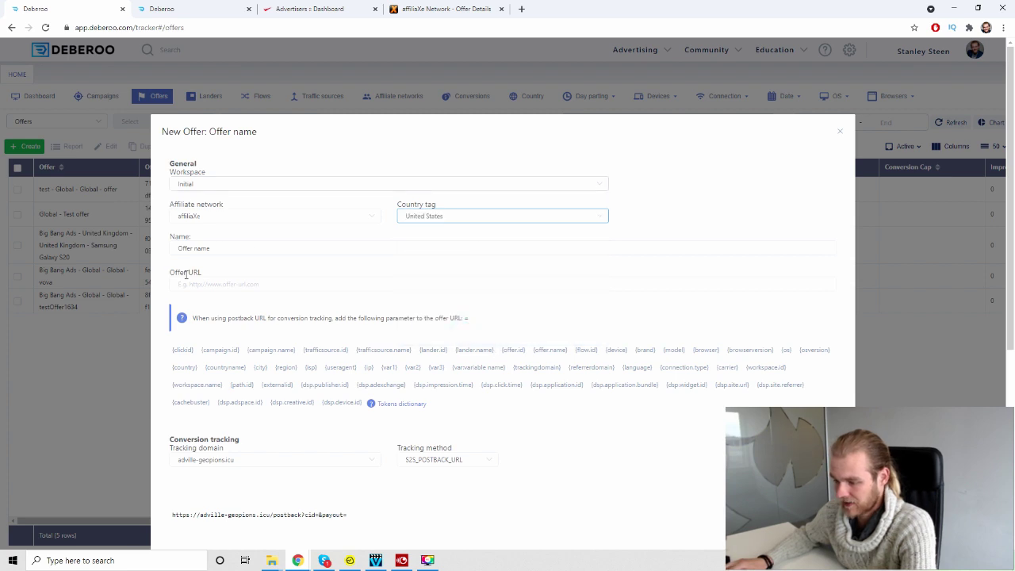
Step: Replace the placeholder offer name with "Auto Insurance", copied from the offer title on the affiliaXe page
left_click(255, 249)
key("ctrl+a")
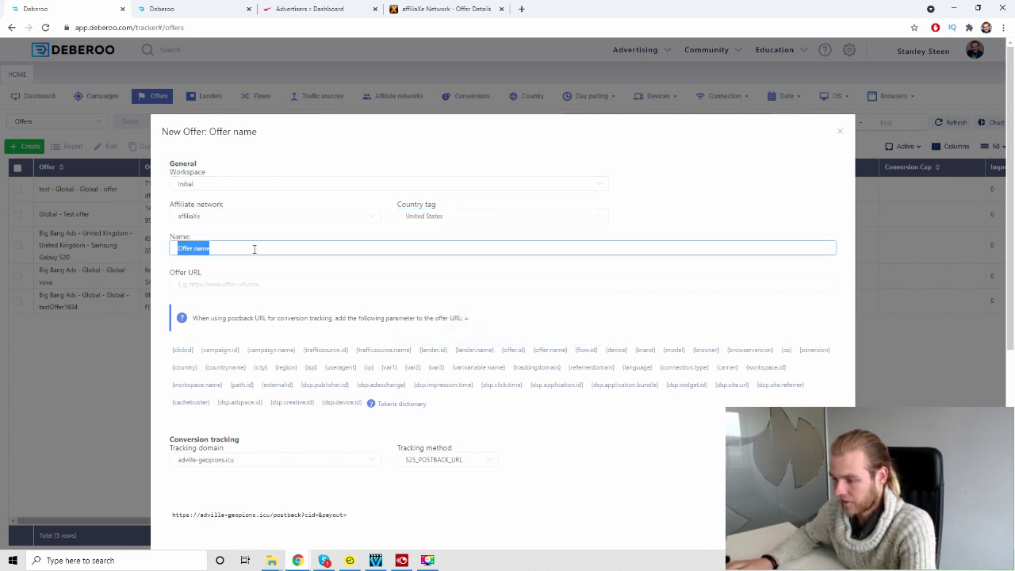
left_click(440, 9)
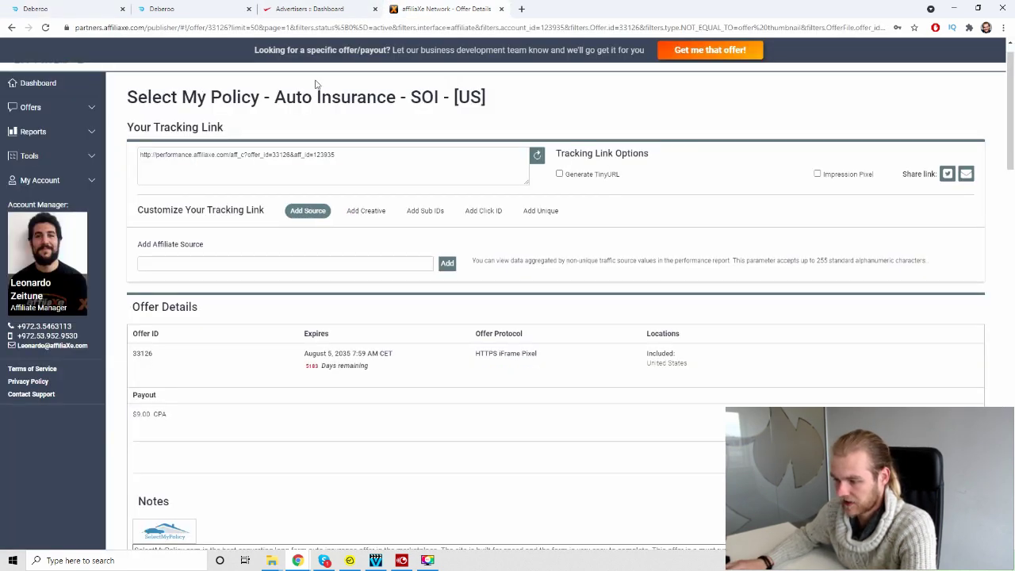
left_click_drag(274, 99, 395, 98)
key("ctrl+c")
left_click(61, 8)
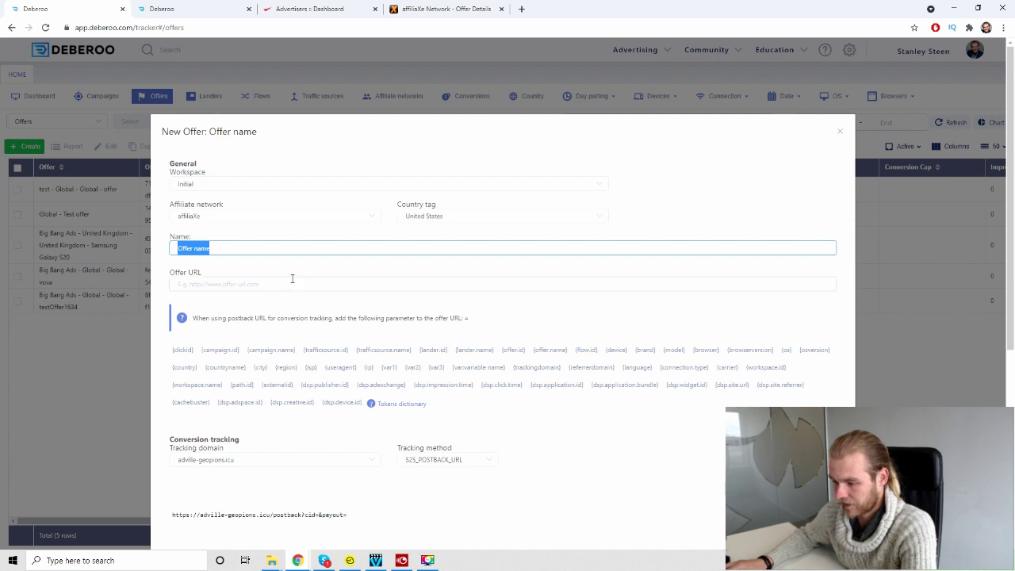
key("ctrl+v")
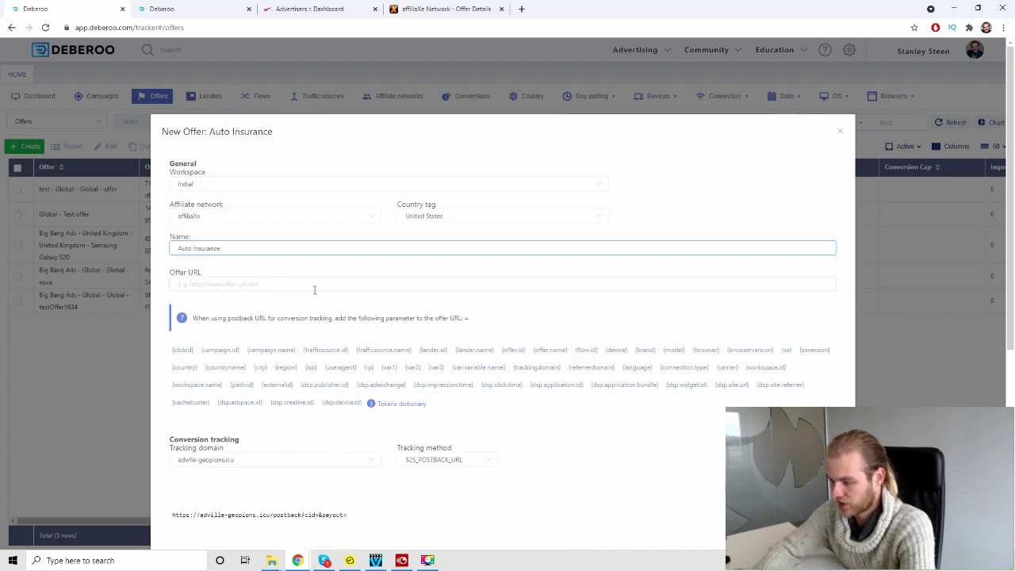
Step: Extend the offer name to "Select My Policy - Auto Insurance - SOI", matching the title on the affiliaXe page
left_click(444, 9)
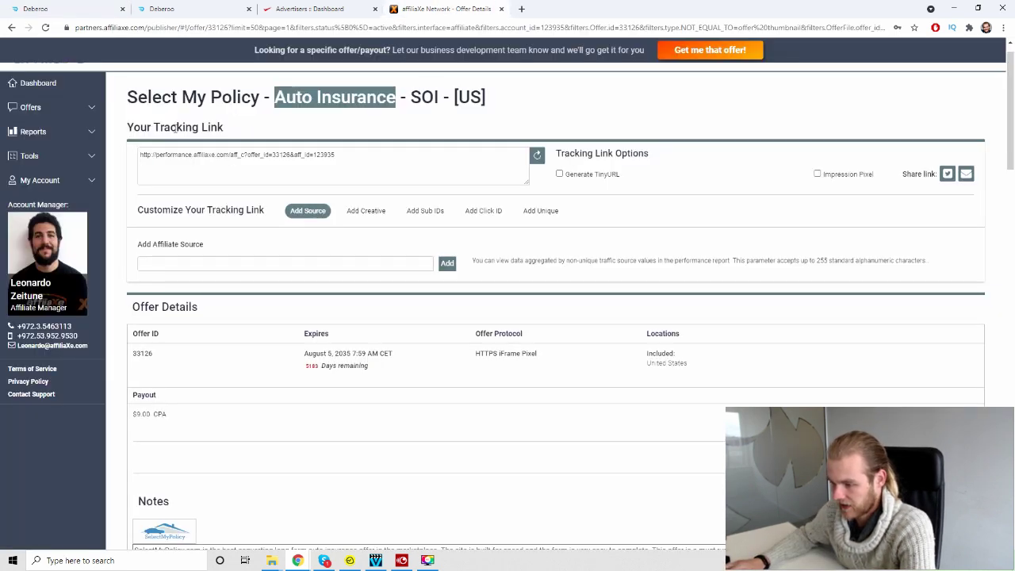
left_click_drag(127, 99, 263, 98)
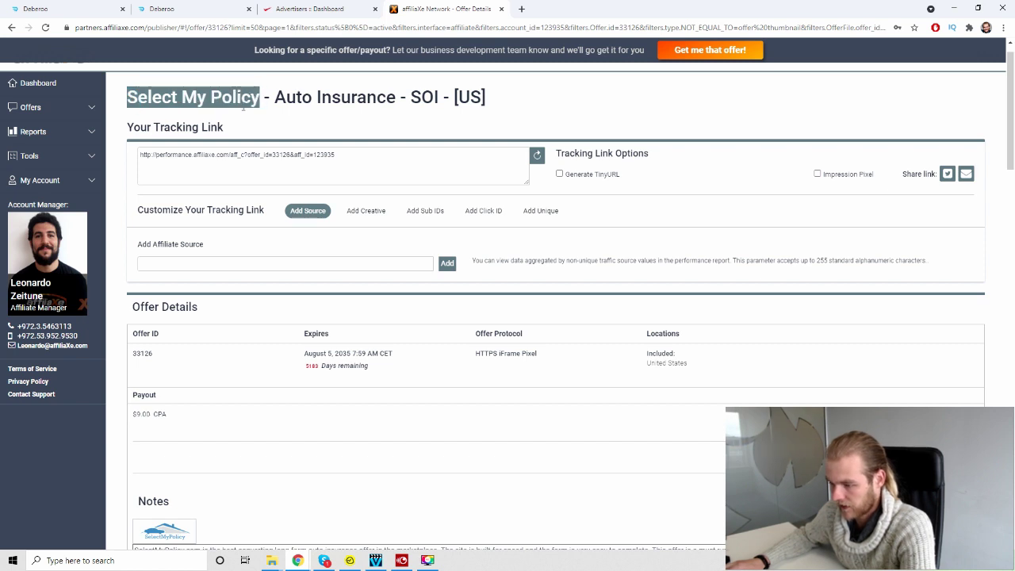
left_click(59, 9)
left_click(224, 252)
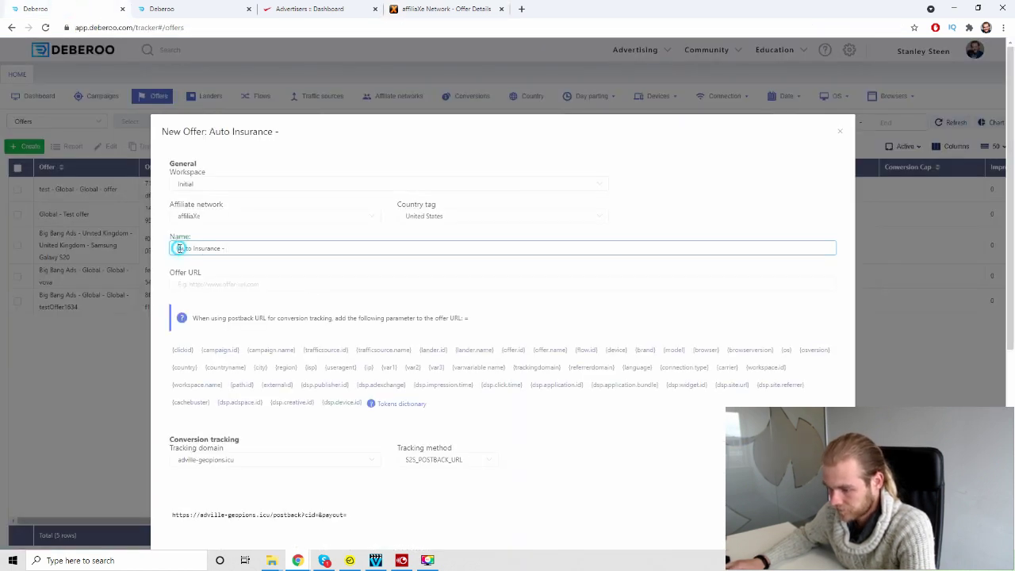
left_click_drag(179, 248, 208, 249)
key("Home")
type("Select My Policy")
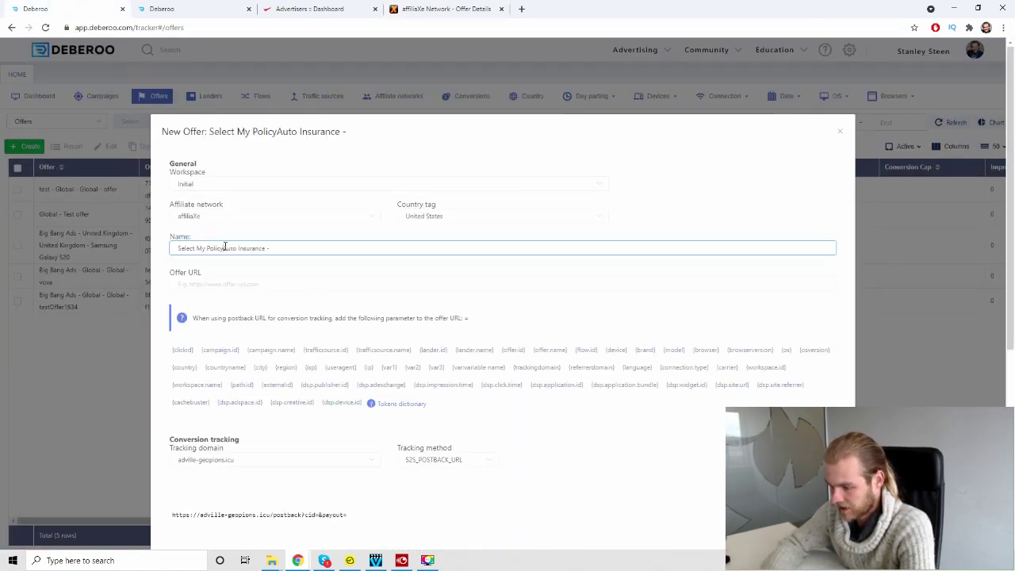
type("-")
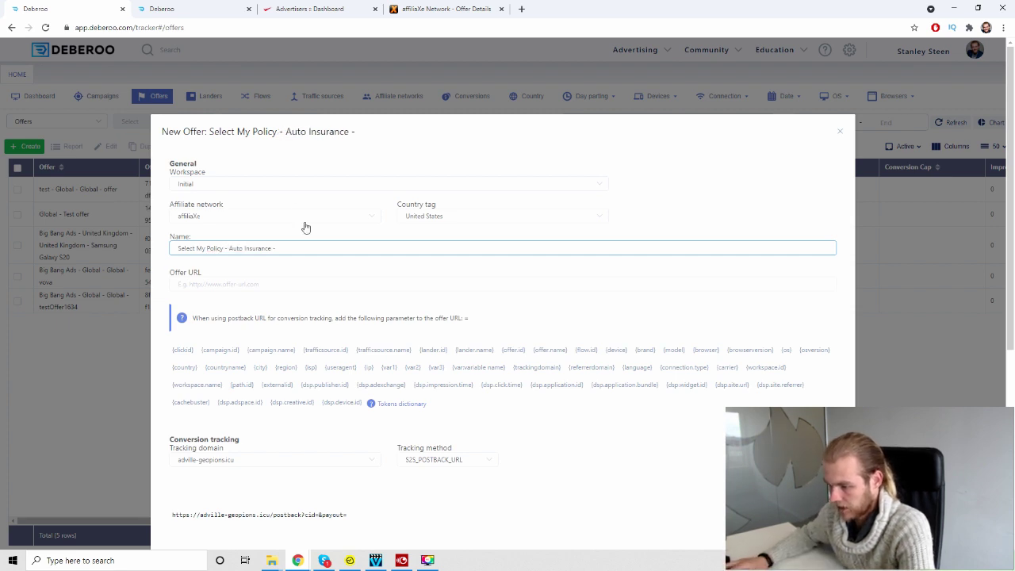
left_click(311, 244)
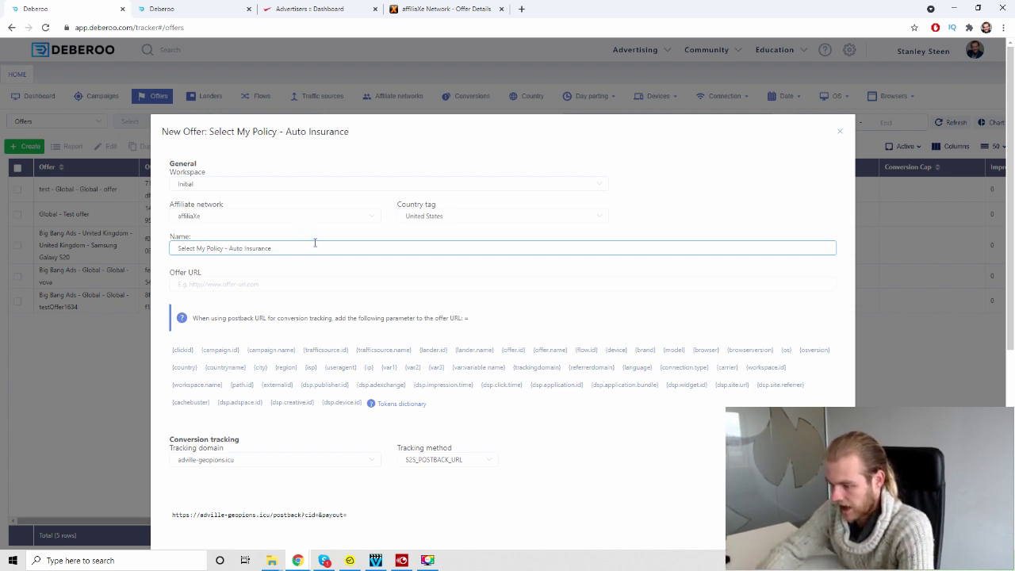
type("I")
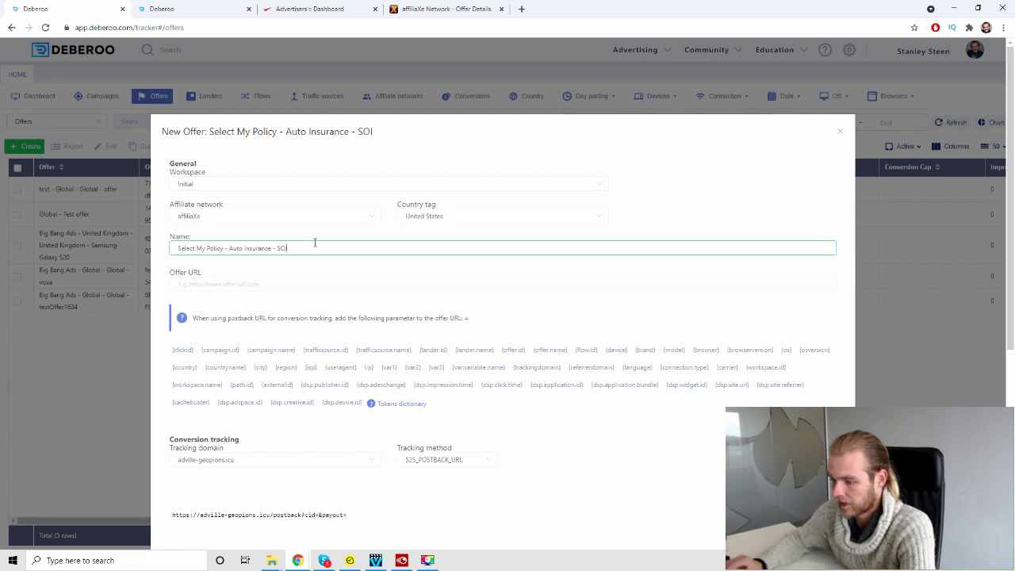
Step: Copy the tracking link from the affiliaXe offer page and paste it as the new offer's URL
left_click(359, 281)
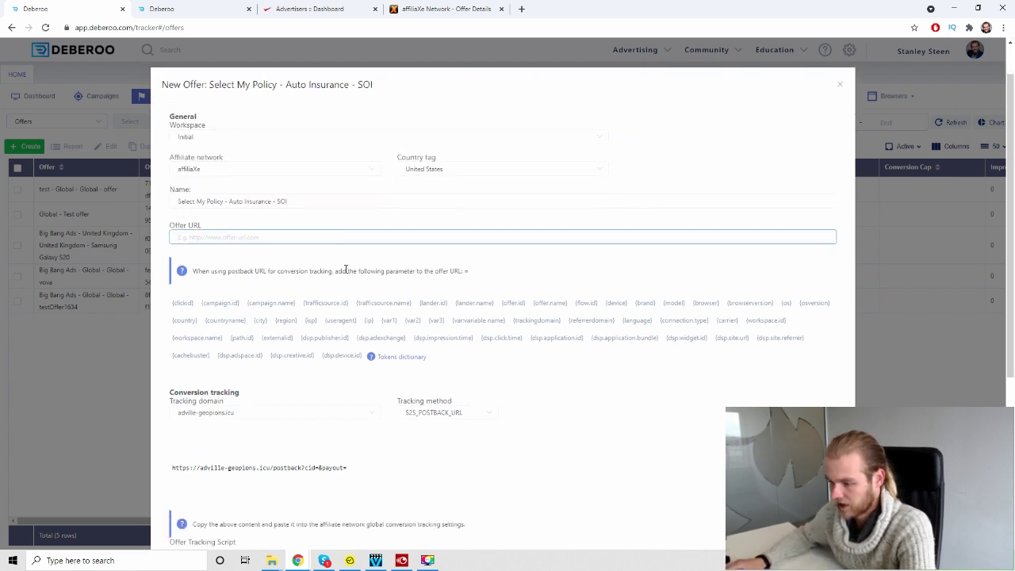
left_click(440, 8)
left_click(350, 153)
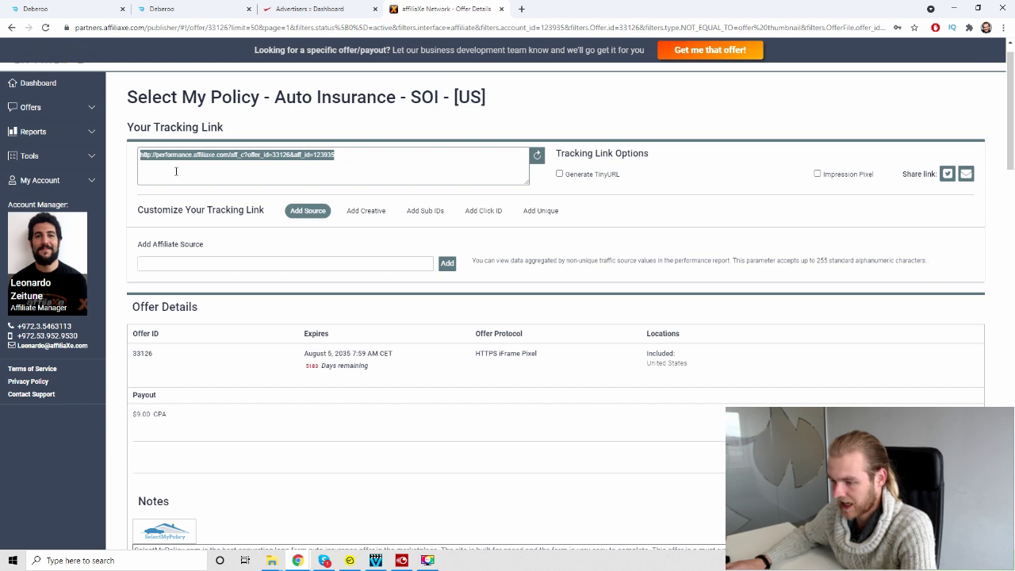
key("ctrl+c")
left_click(35, 8)
key("ctrl+v")
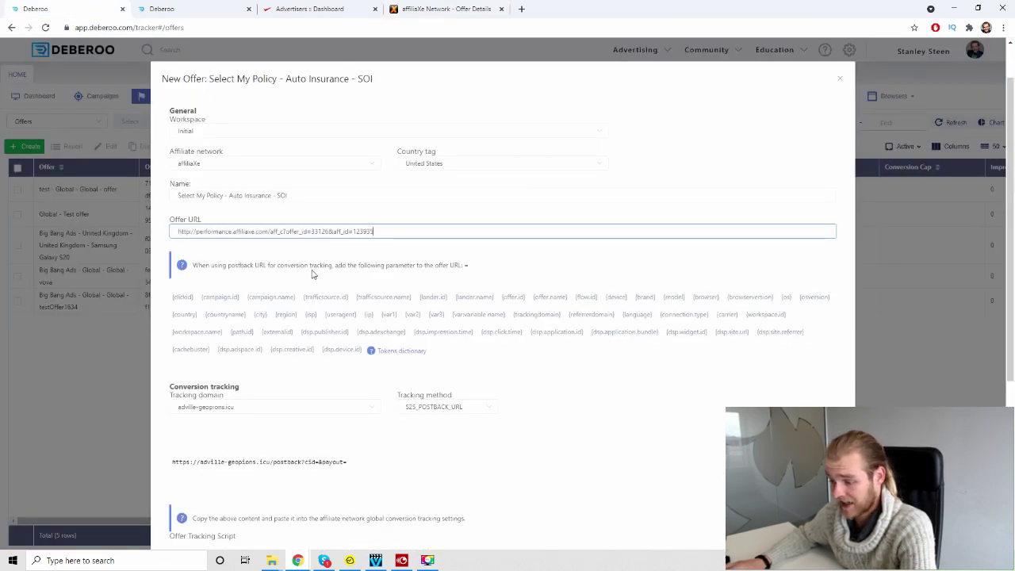
left_click(514, 266)
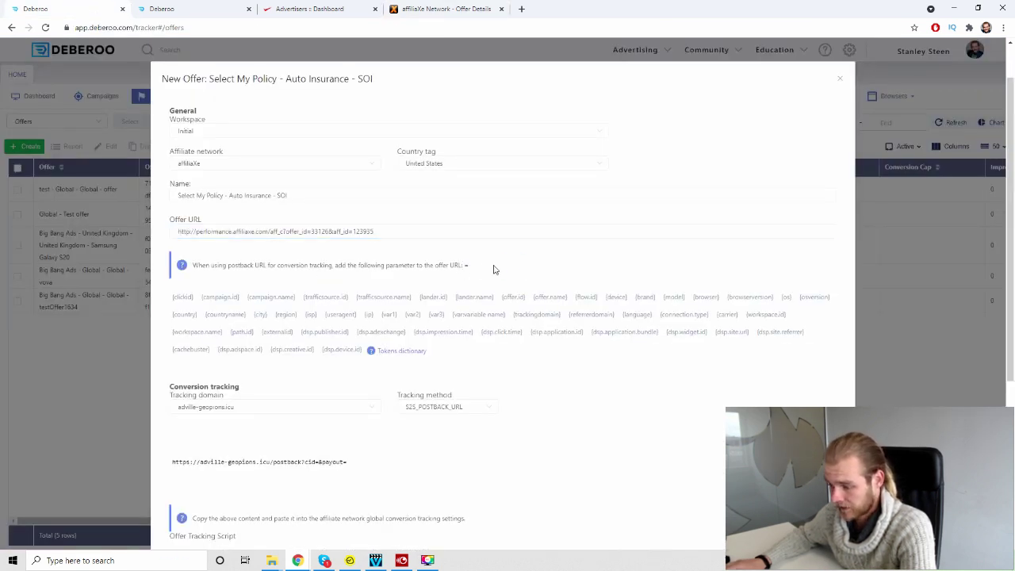
scroll(491, 268, "down", 1)
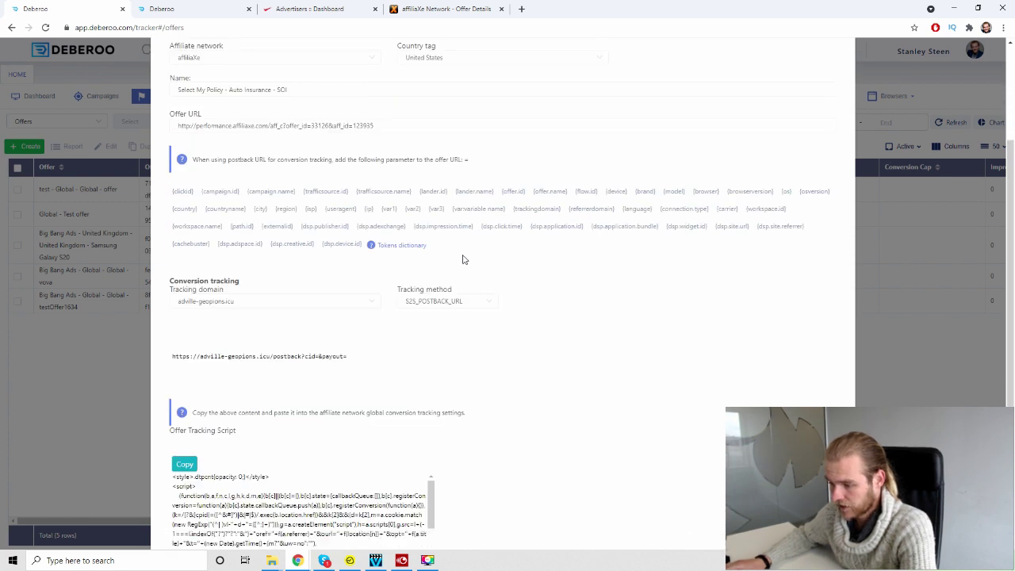
Step: Review the new offer's postback parameter note, conversion tracking and payout settings, and close the form with the offer saved
scroll(464, 259, "up", 1)
left_click_drag(231, 264, 406, 267)
left_click(464, 259)
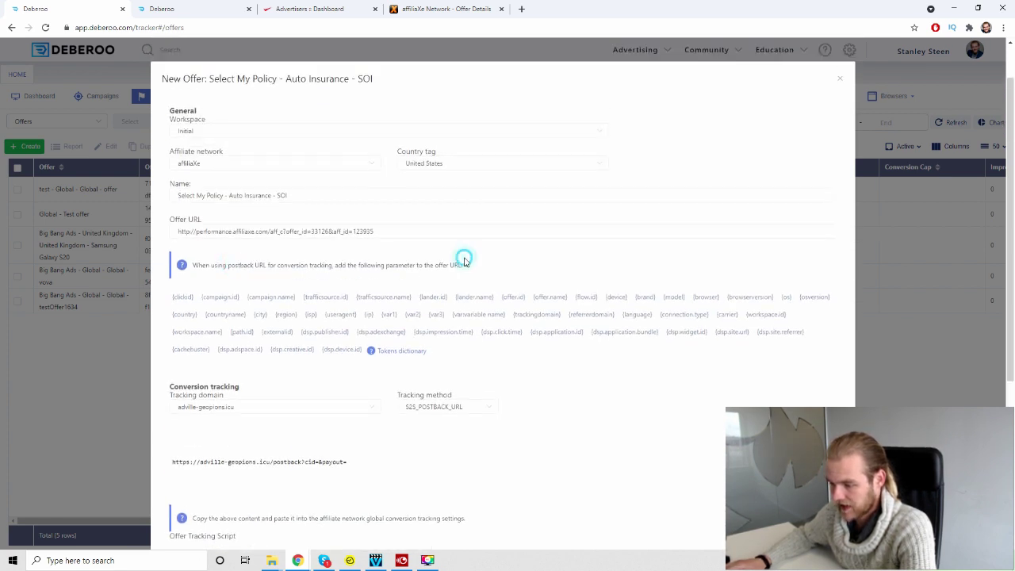
left_click_drag(489, 265, 464, 265)
left_click(512, 266)
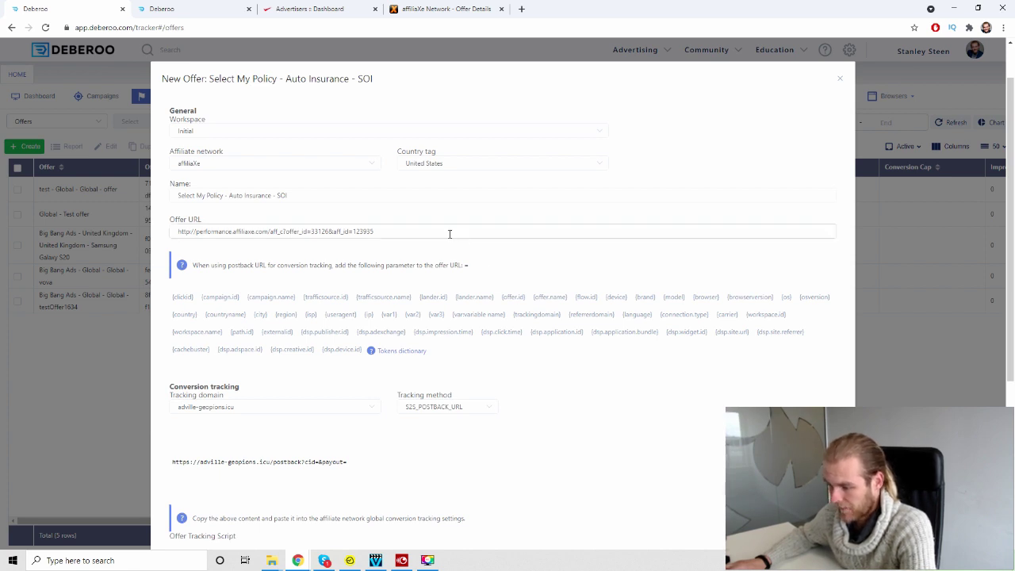
scroll(450, 233, "down", 4)
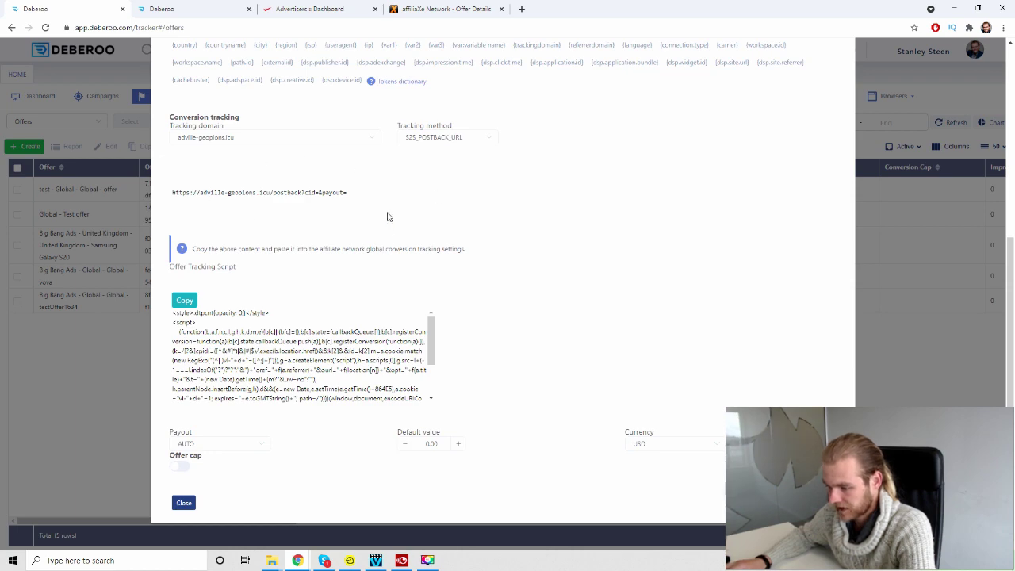
scroll(379, 209, "up", 4)
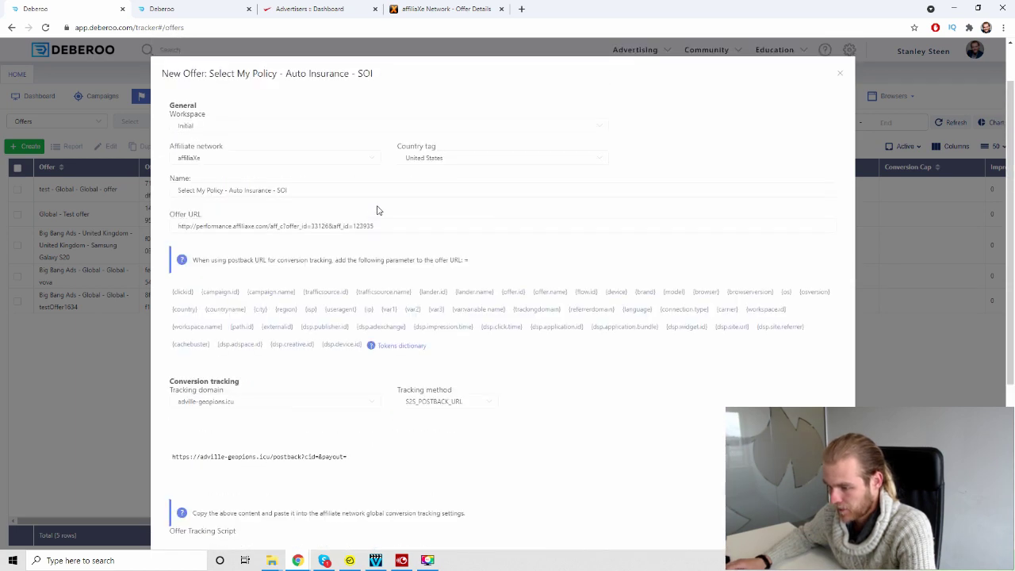
scroll(476, 261, "down", 4)
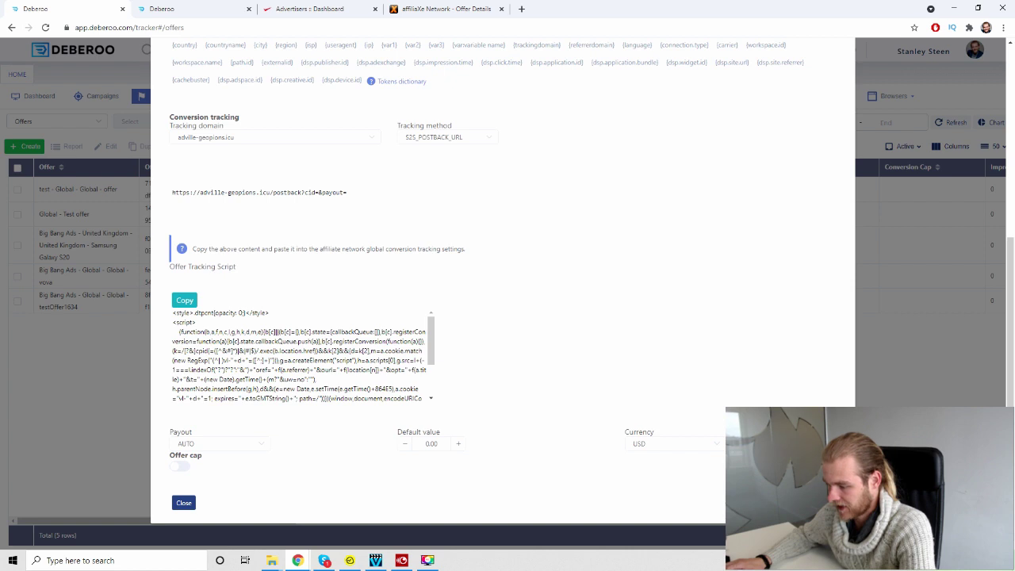
key("Escape")
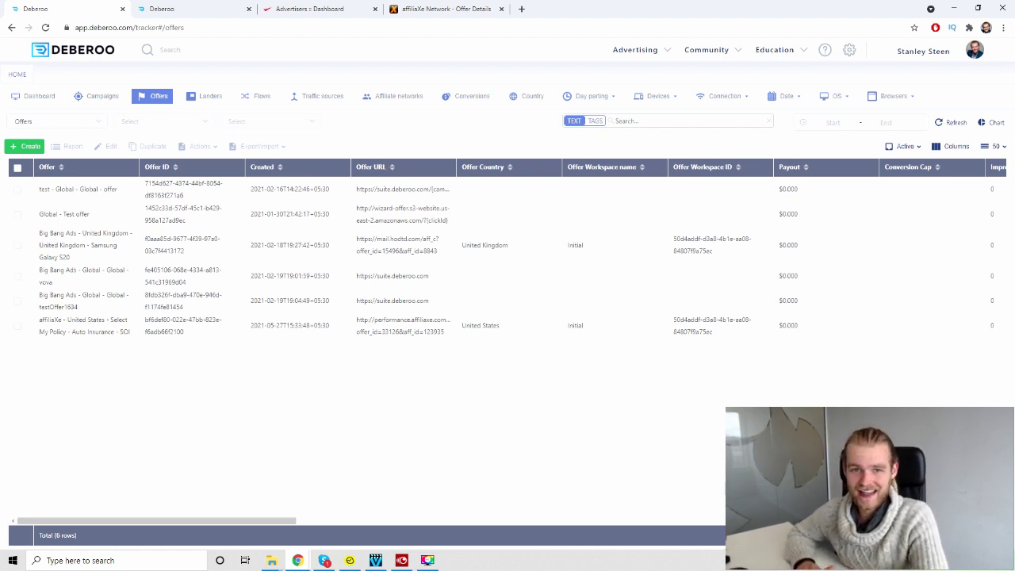
Step: Open the tracker's landers list, and switch to the landing page builder to browse its landing page templates
left_click(208, 97)
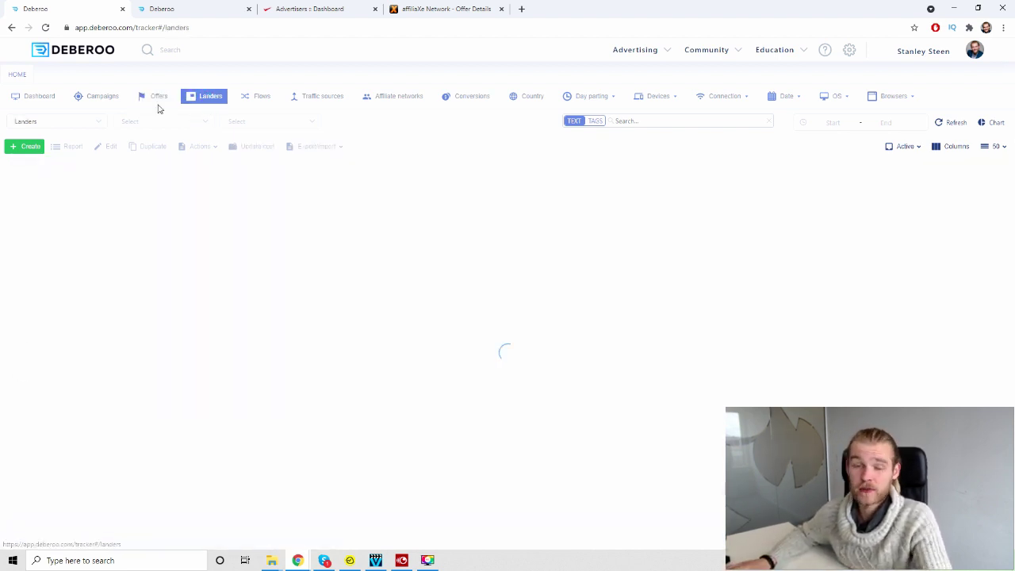
left_click(184, 8)
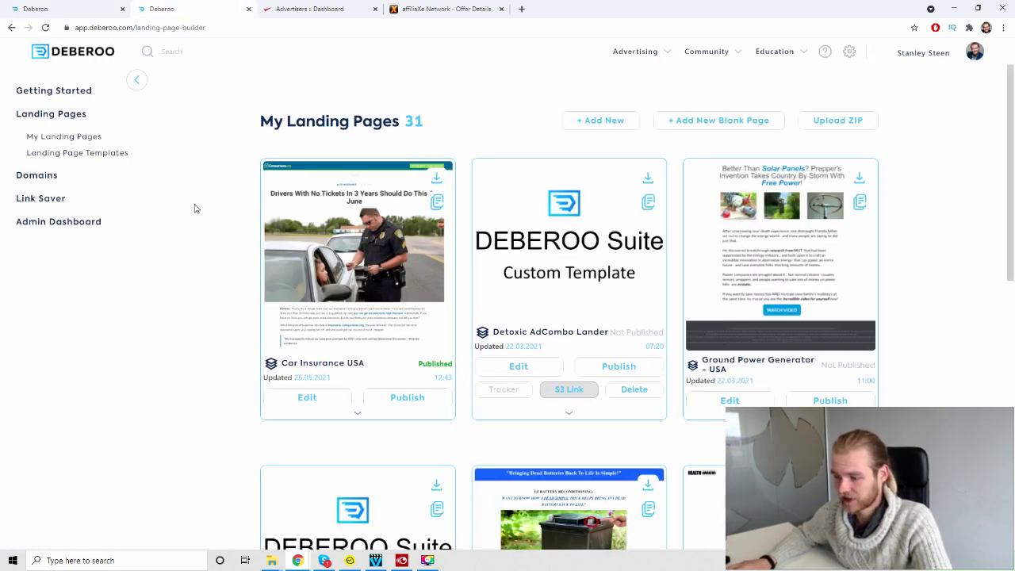
left_click(96, 154)
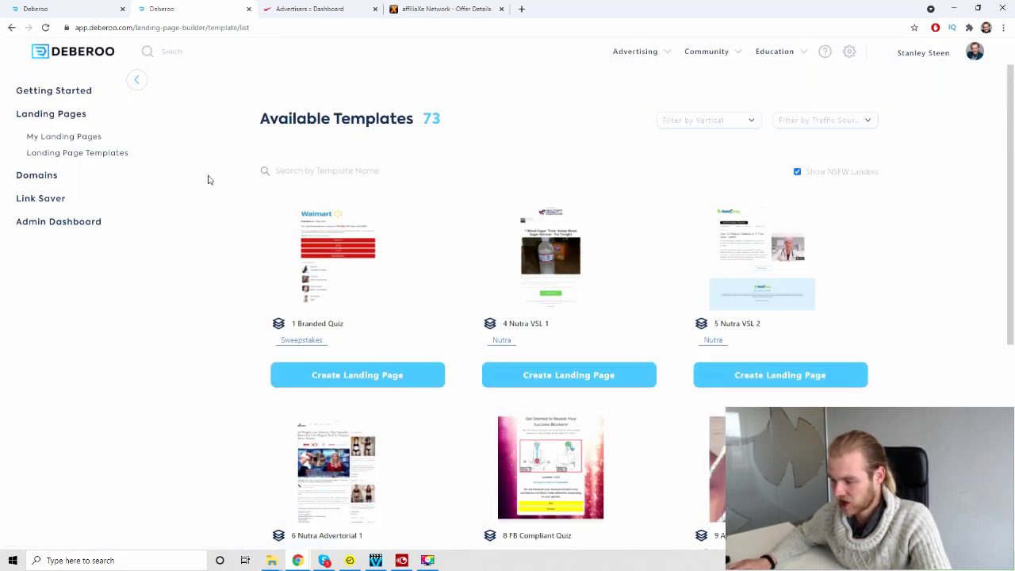
scroll(227, 179, "down", 2)
scroll(680, 77, "up", 2)
Step: Filter the landing page templates by the Insurance vertical
left_click(798, 115)
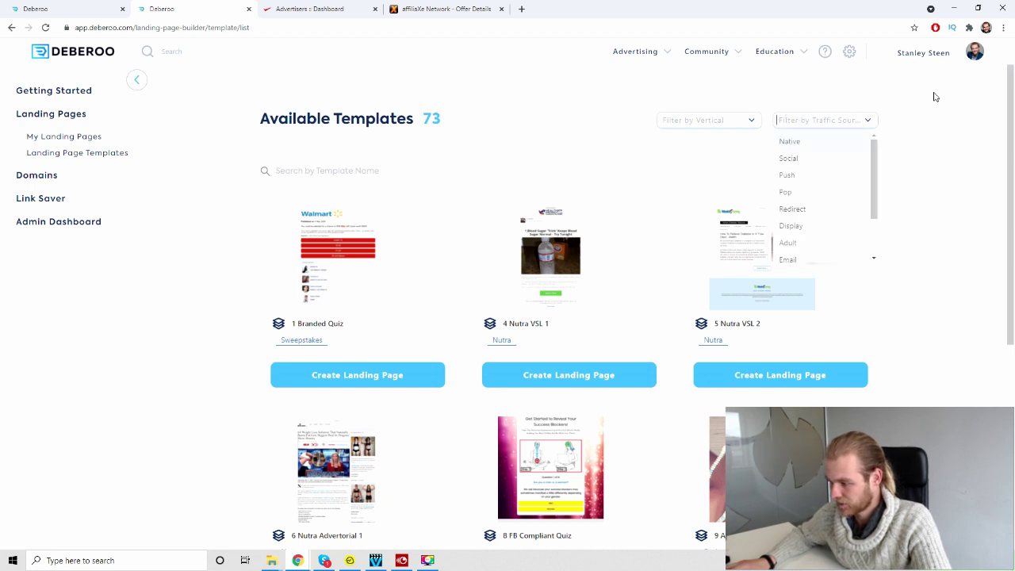
left_click(746, 120)
scroll(726, 171, "down", 3)
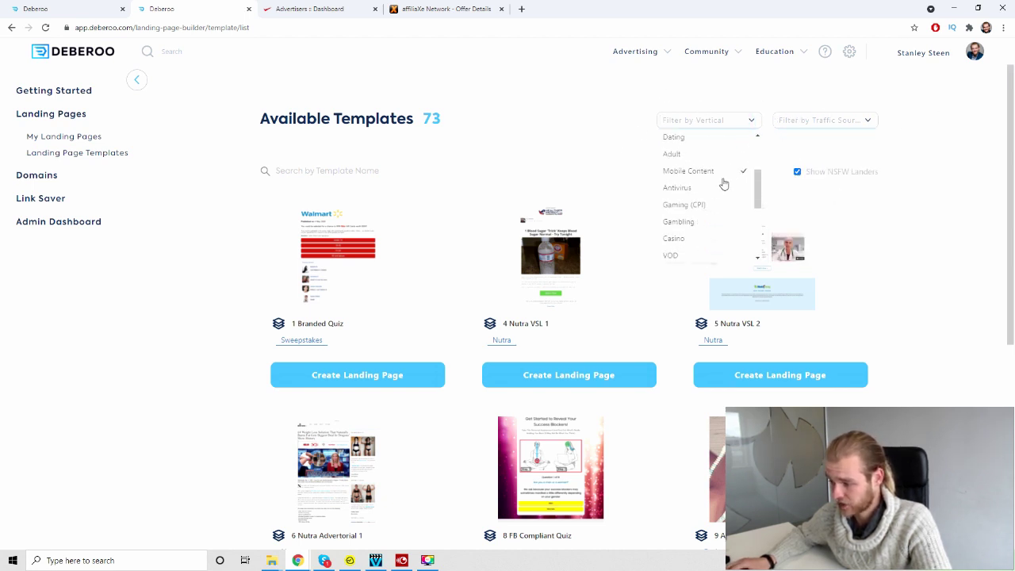
scroll(723, 184, "down", 4)
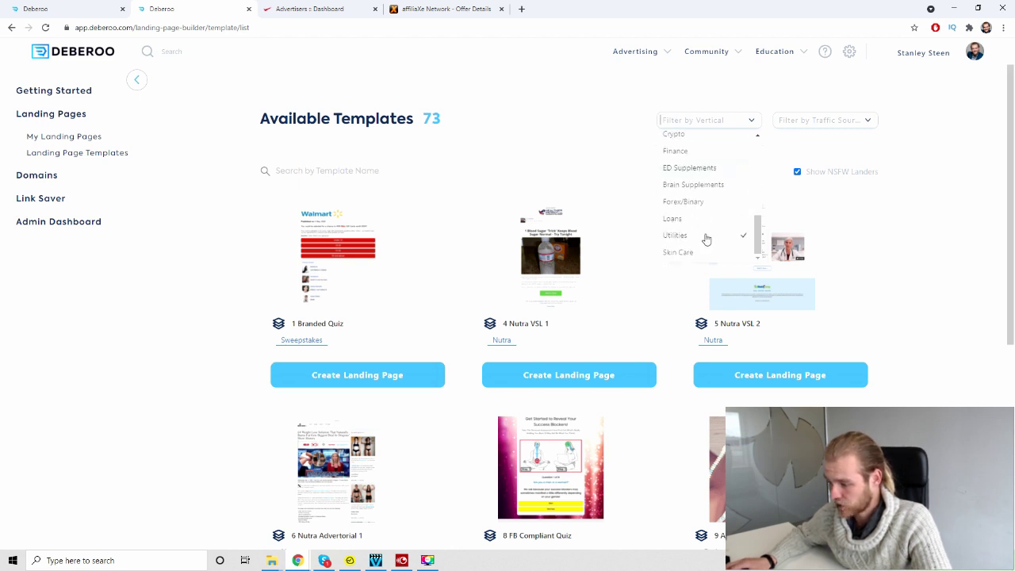
scroll(705, 220, "up", 4)
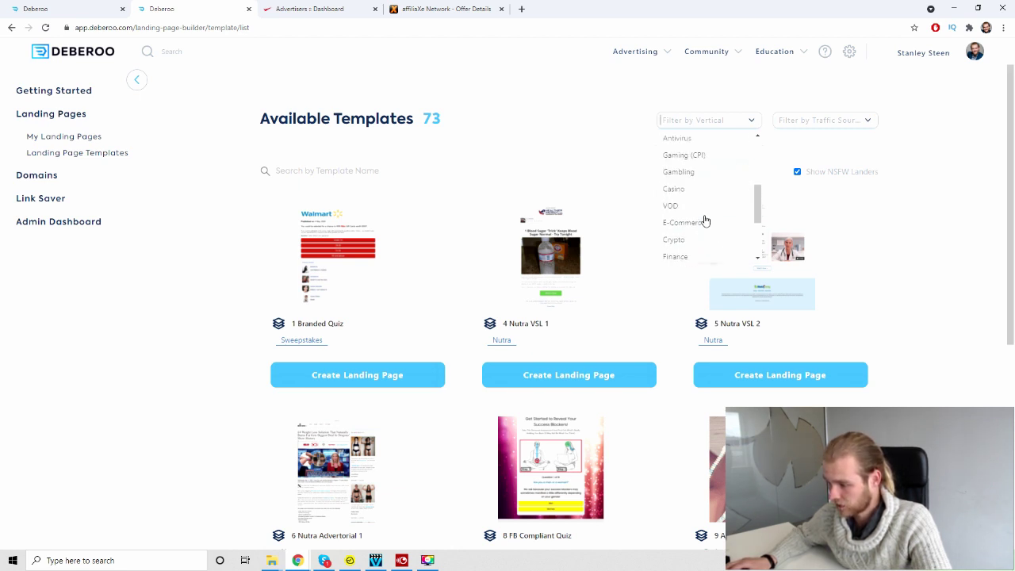
scroll(705, 218, "up", 2)
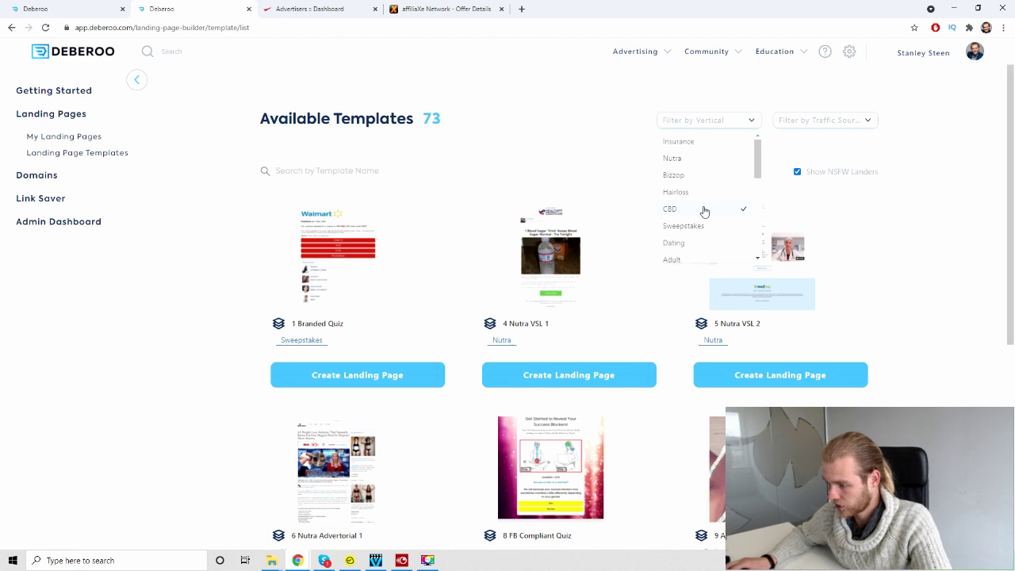
left_click(685, 141)
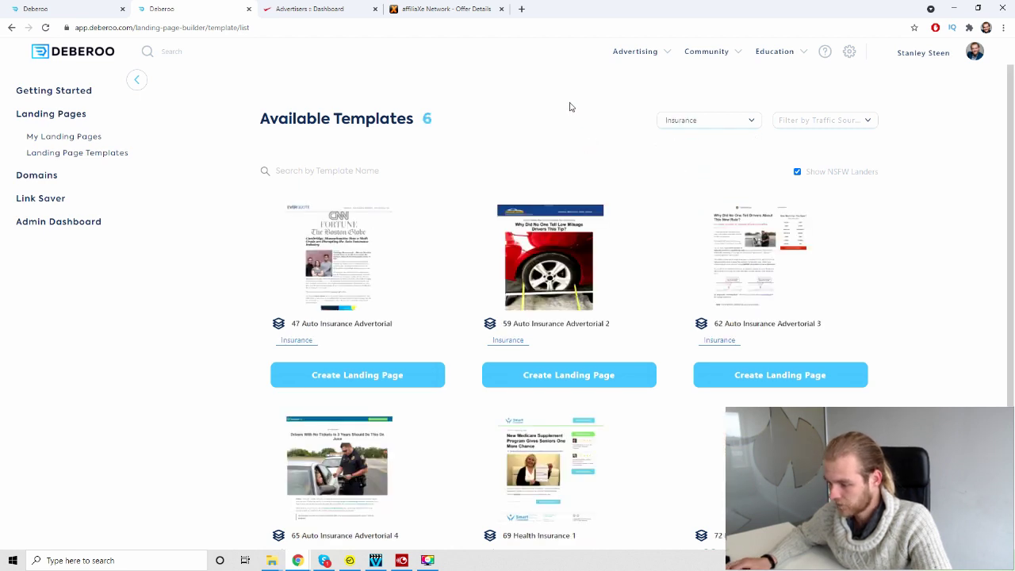
Step: Create a landing page named "Select My Policy" from the "47 Auto Insurance Advertorial" template
scroll(559, 163, "down", 2)
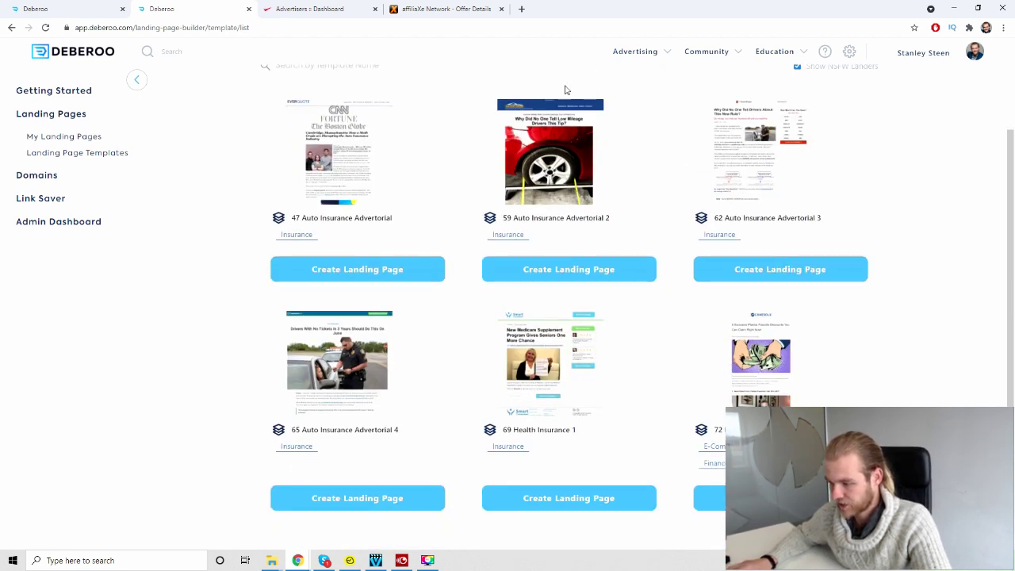
left_click(422, 269)
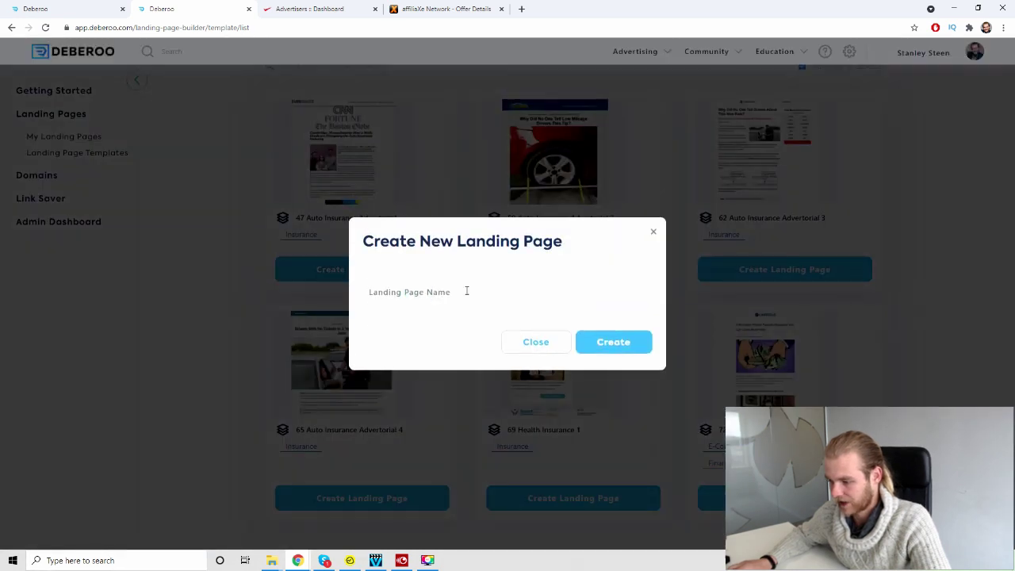
left_click(455, 286)
type("Se")
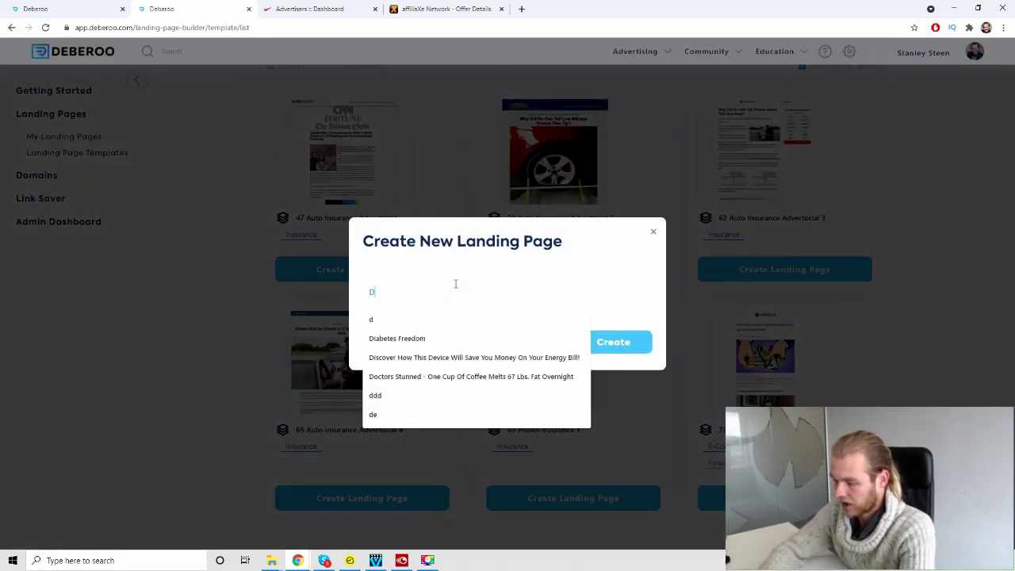
type("lect")
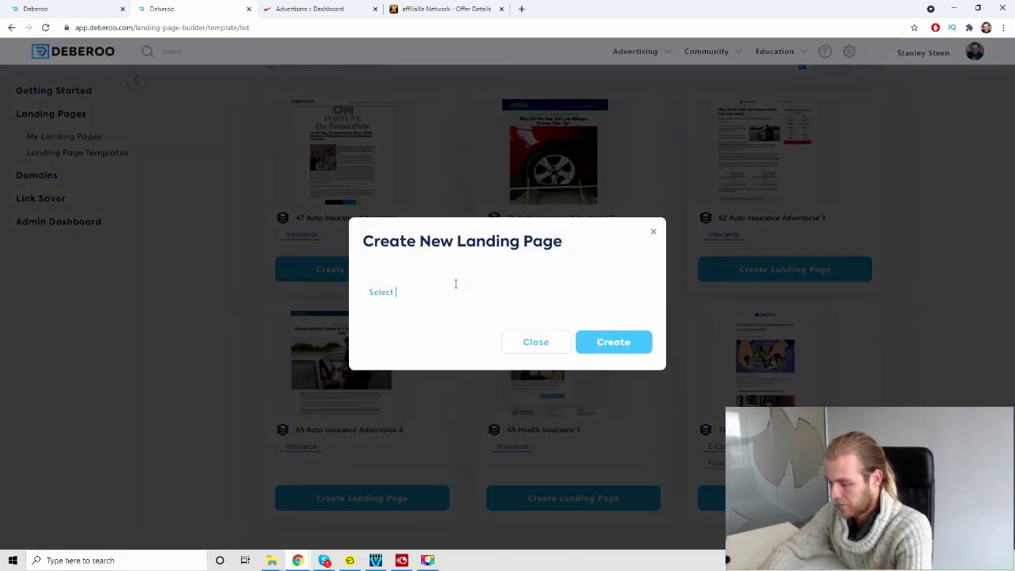
type(" My Policy")
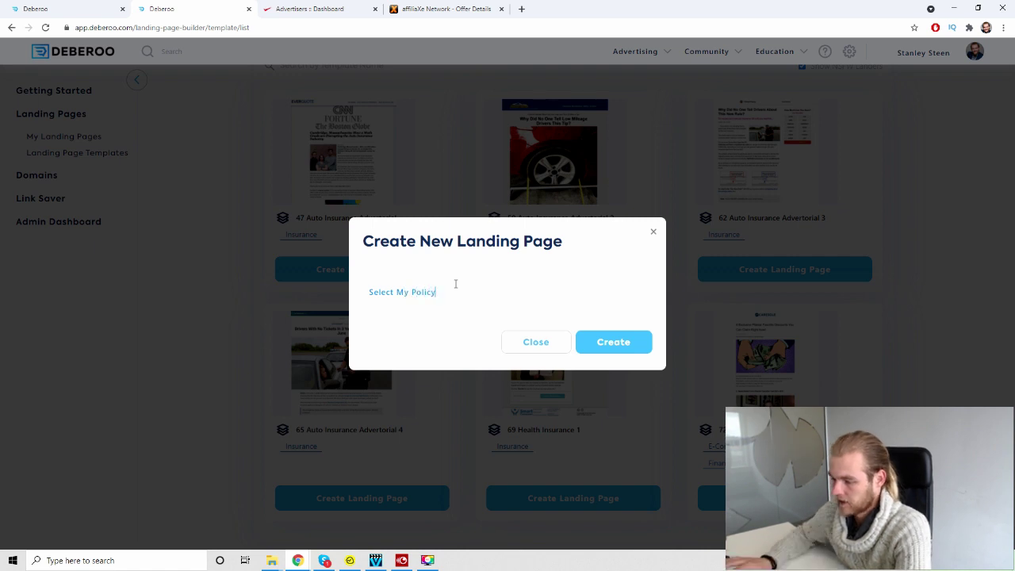
left_click(640, 346)
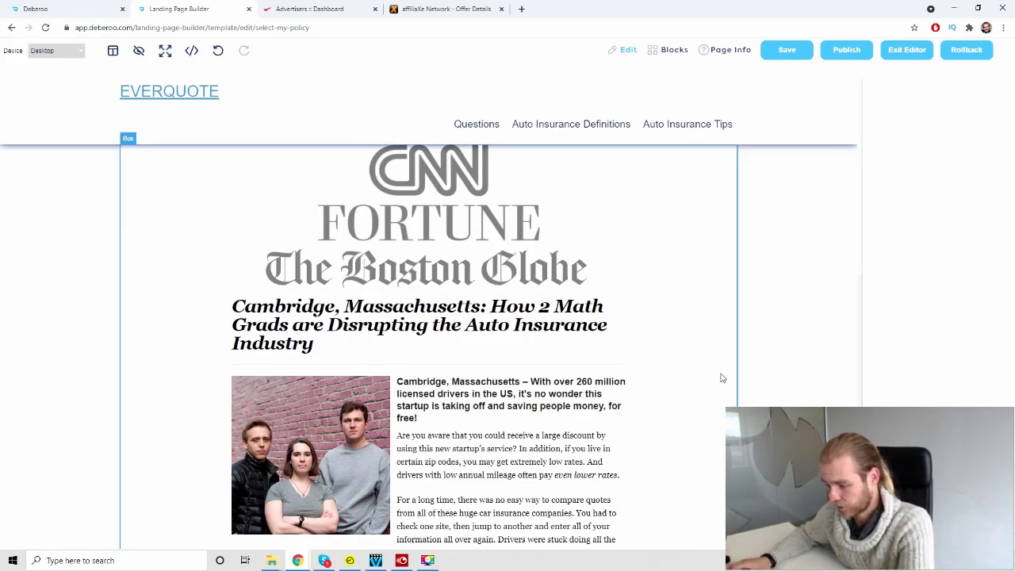
Step: Look through the header, article text and images of the new landing page in the editor
scroll(721, 378, "down", 10)
scroll(566, 287, "up", 9)
scroll(386, 161, "down", 15)
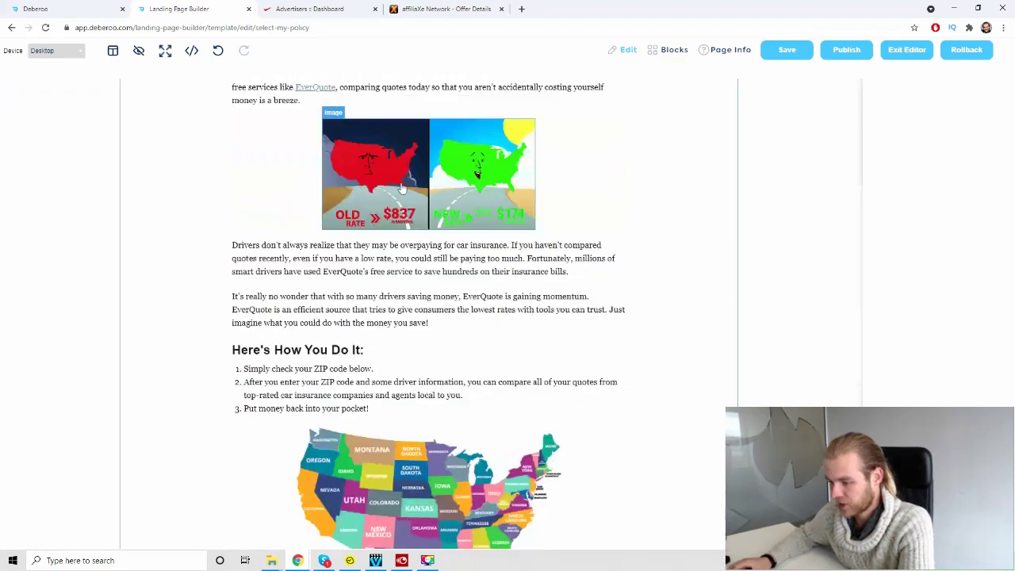
scroll(493, 497, "up", 15)
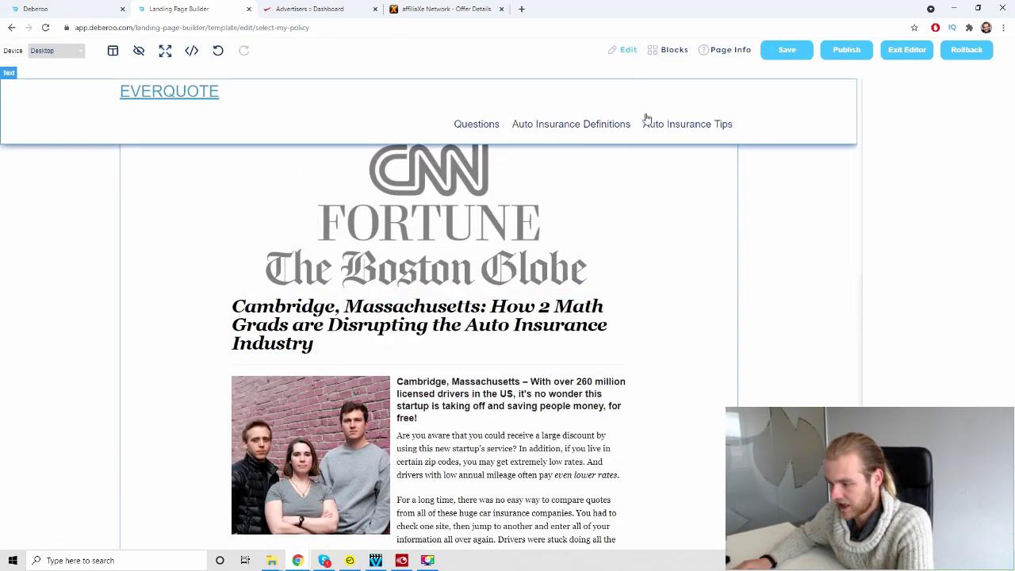
scroll(317, 396, "down", 1)
scroll(405, 519, "up", 1)
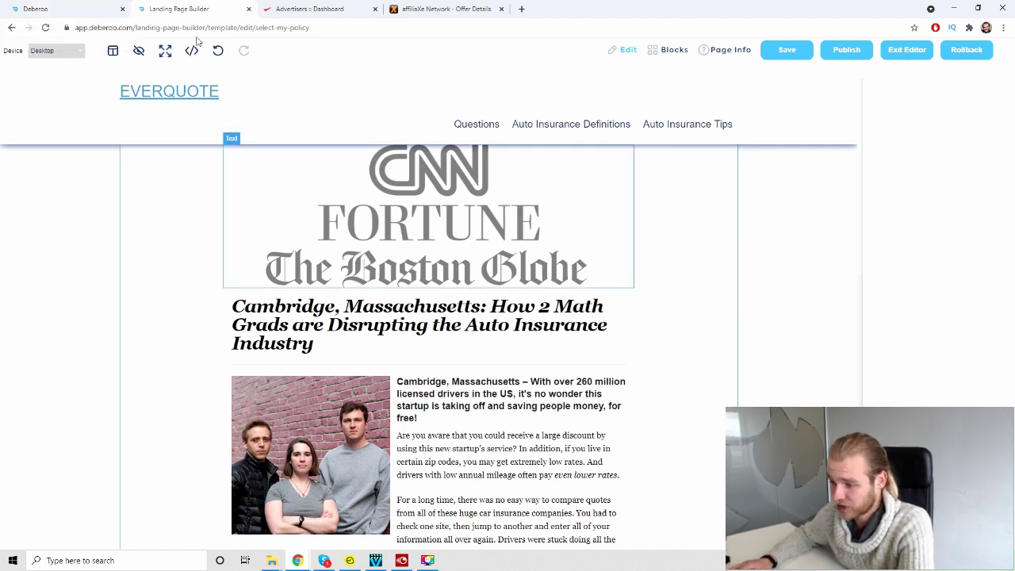
Step: Open the Tracking URLs page in the tracker's profile settings and copy the Click URL
left_click(86, 6)
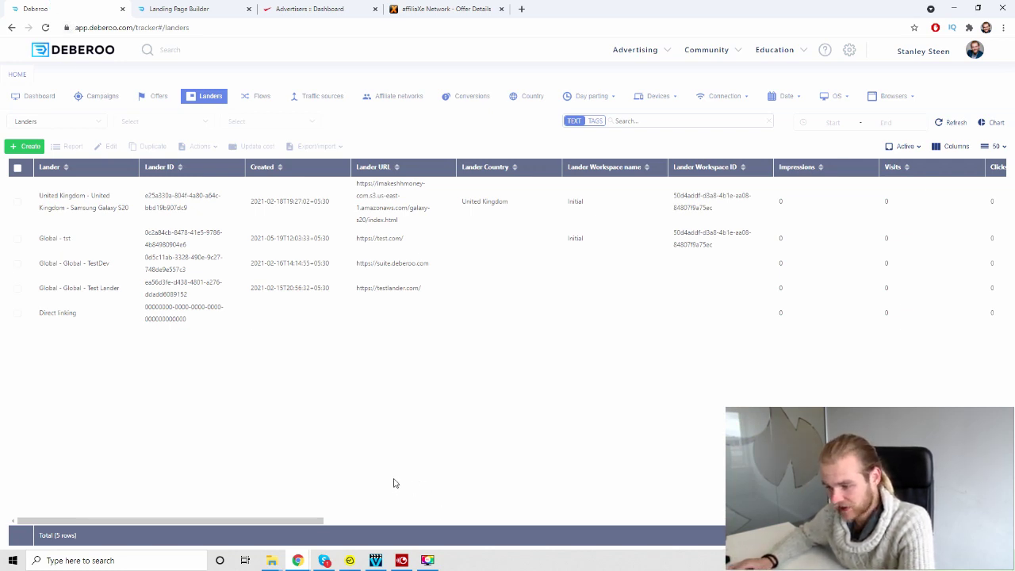
left_click(932, 52)
left_click(918, 91)
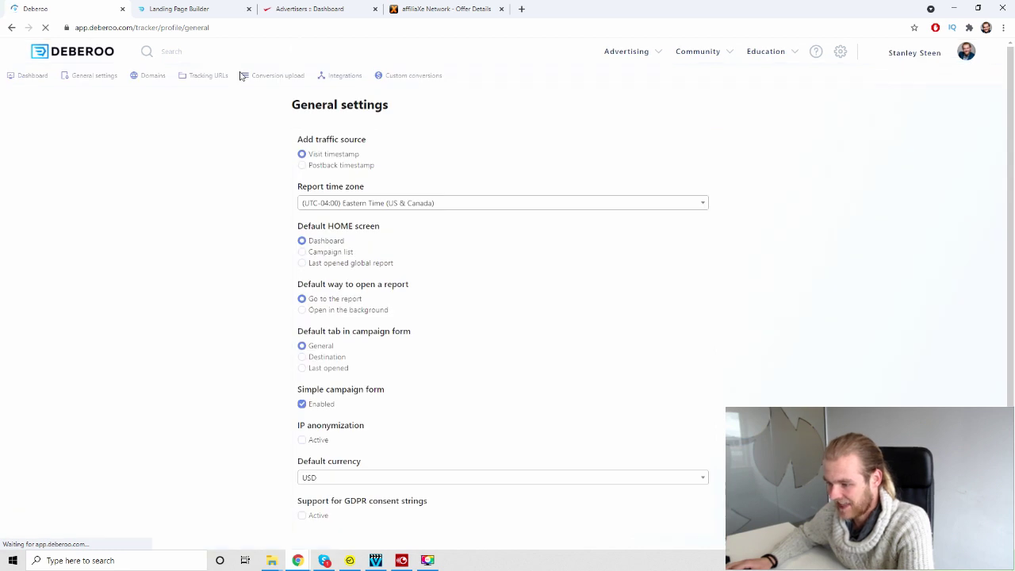
left_click(204, 76)
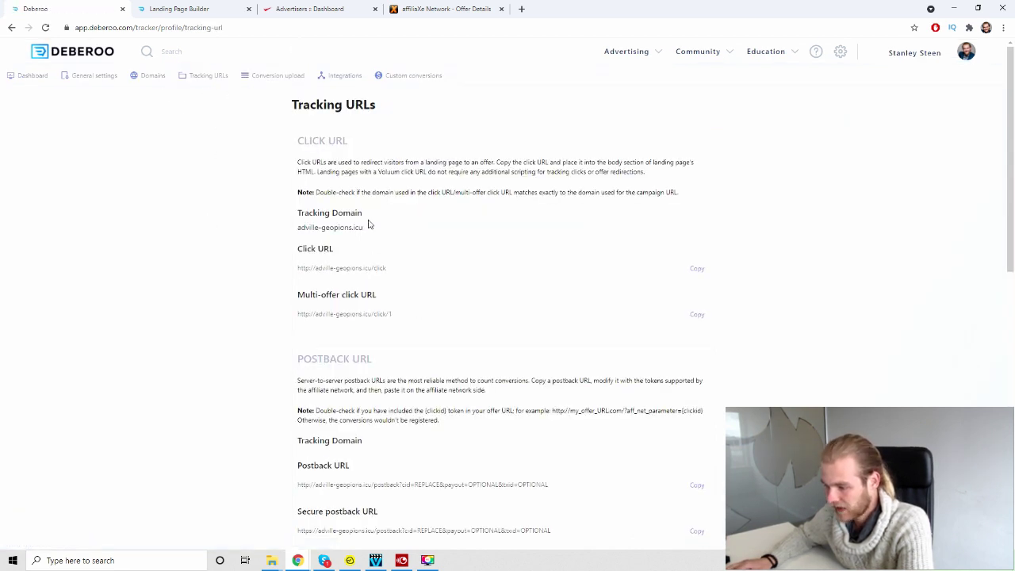
triple_click(410, 267)
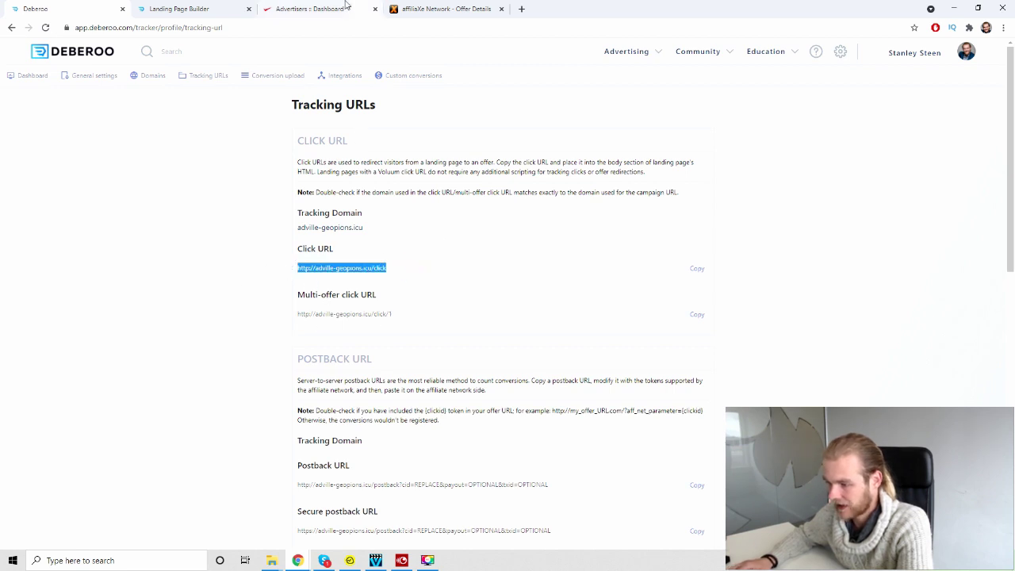
left_click(183, 9)
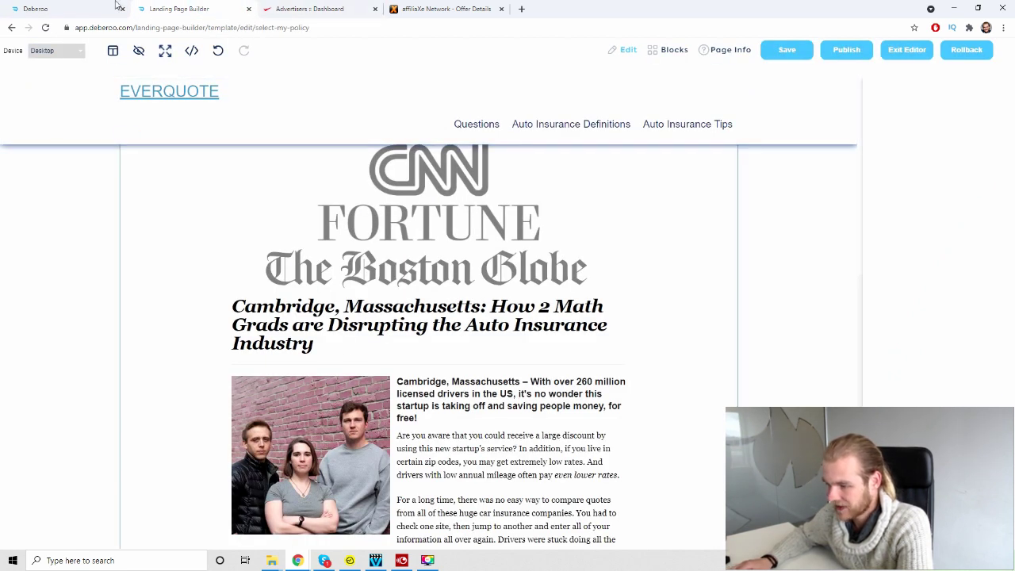
left_click(731, 50)
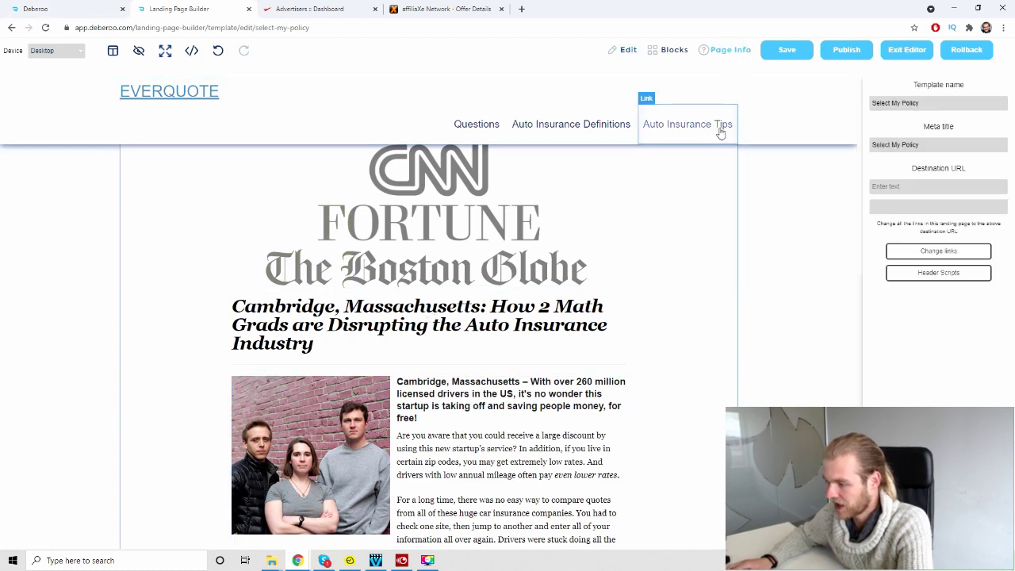
scroll(721, 131, "down", 1)
left_click(926, 185)
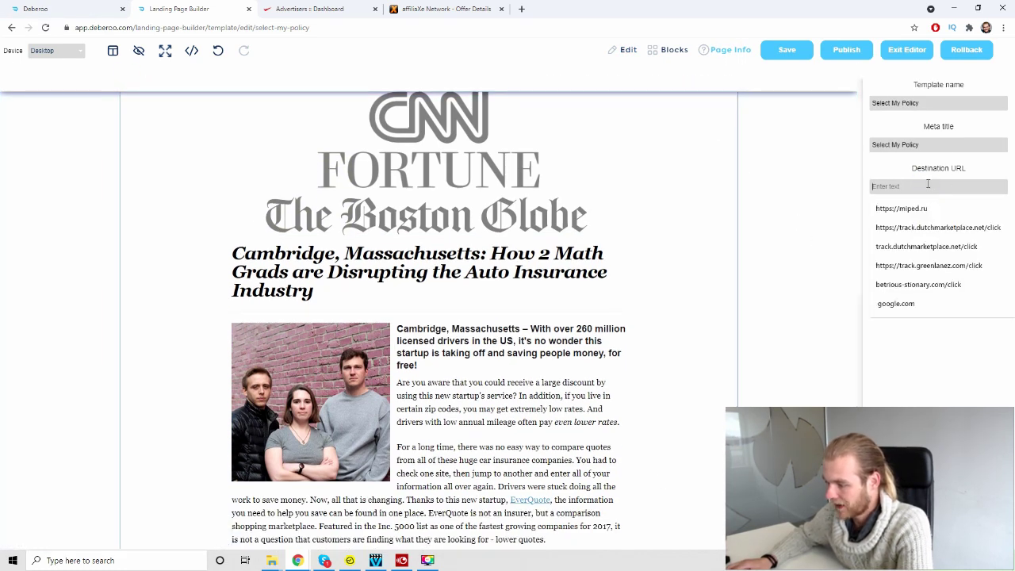
type("ht")
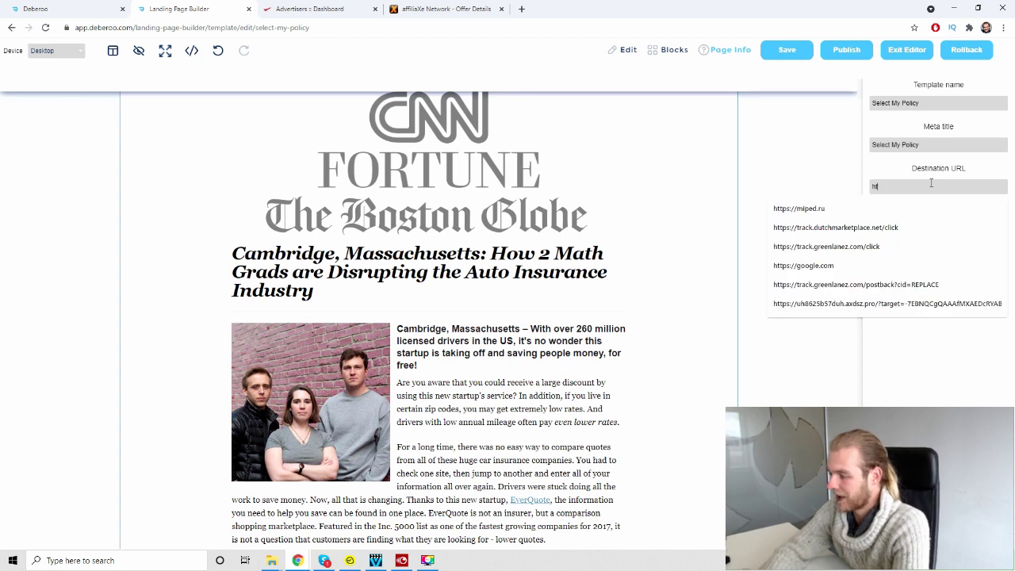
type("tps:")
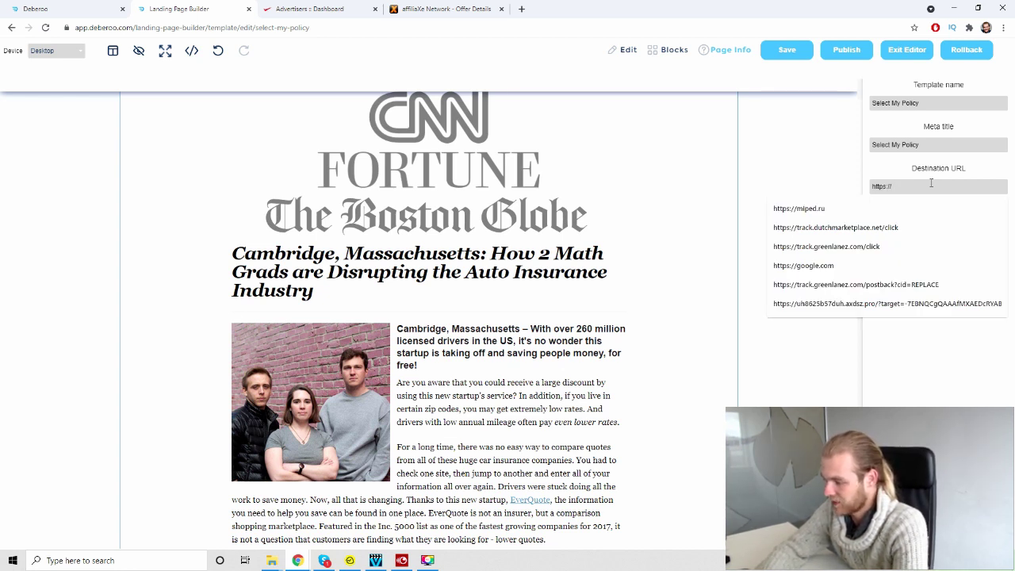
type("//")
type("http://adville-goopions.icu/click")
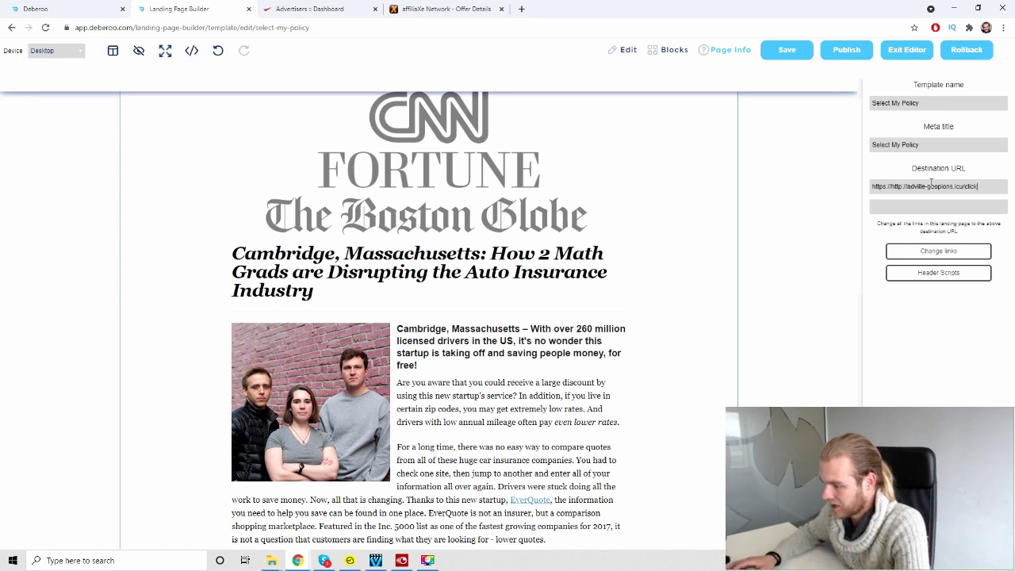
left_click_drag(892, 190, 817, 192)
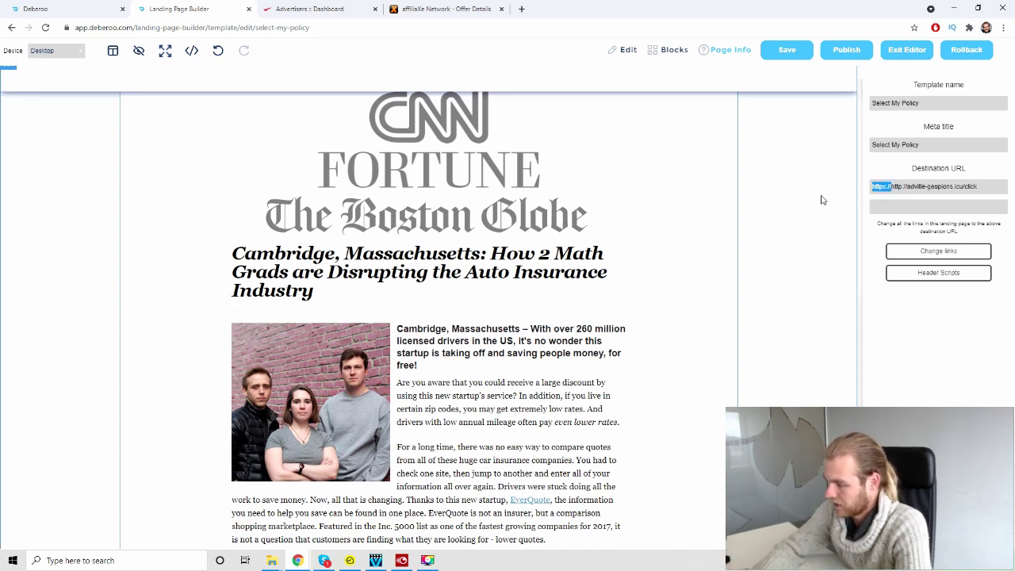
key("BackSpace")
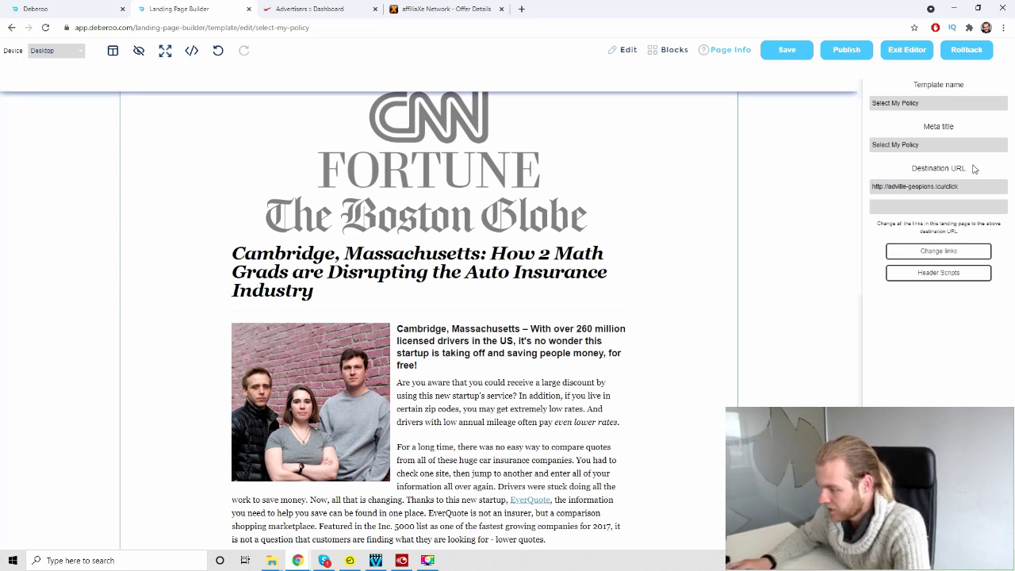
left_click(943, 250)
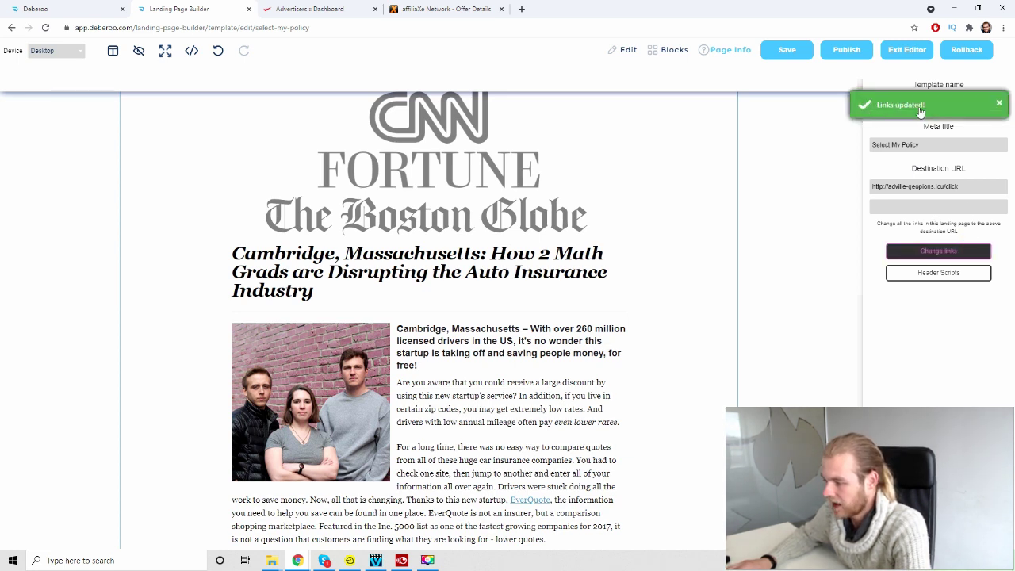
Step: Save and publish the Select My Policy landing page
left_click(798, 52)
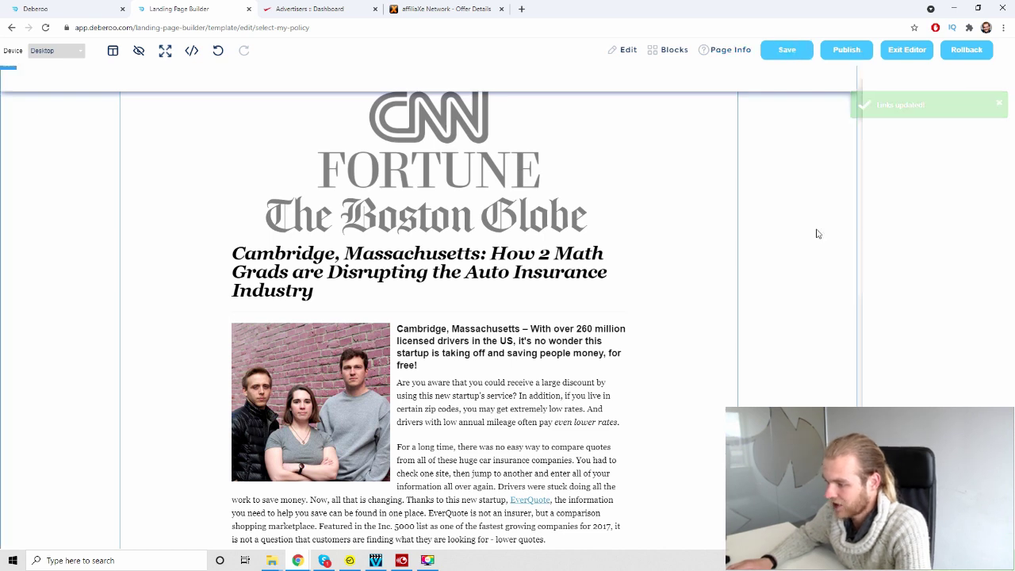
left_click(854, 57)
left_click(607, 297)
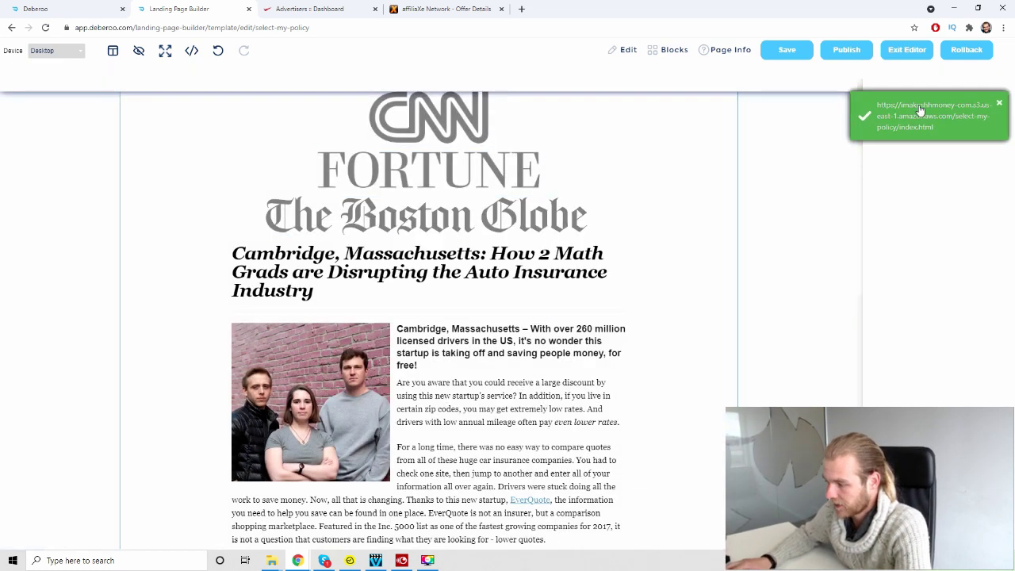
Step: Open the published landing page, look it over, copy its web address and close it
left_click(919, 107)
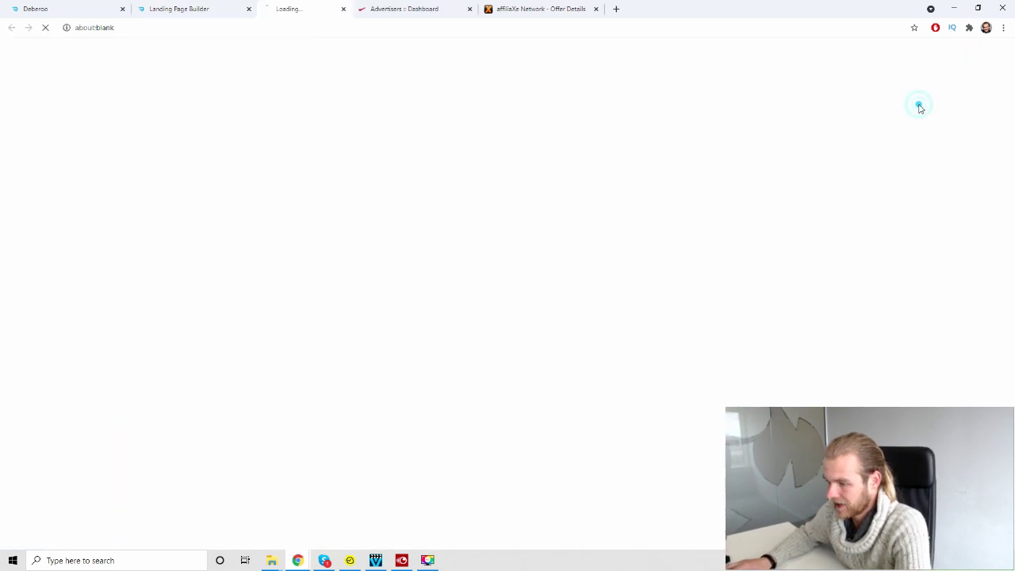
scroll(434, 237, "down", 10)
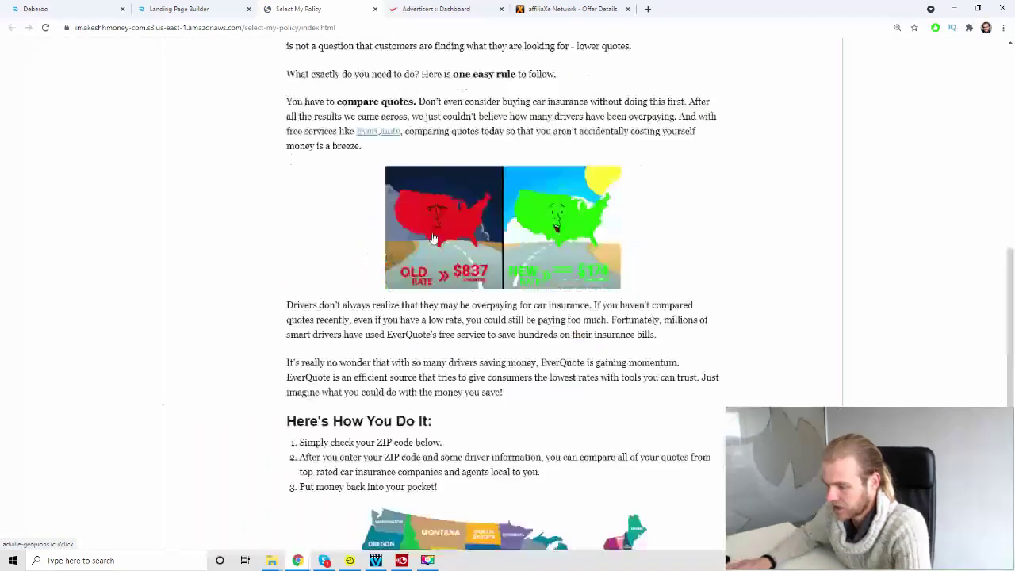
scroll(357, 142, "up", 10)
left_click(328, 28)
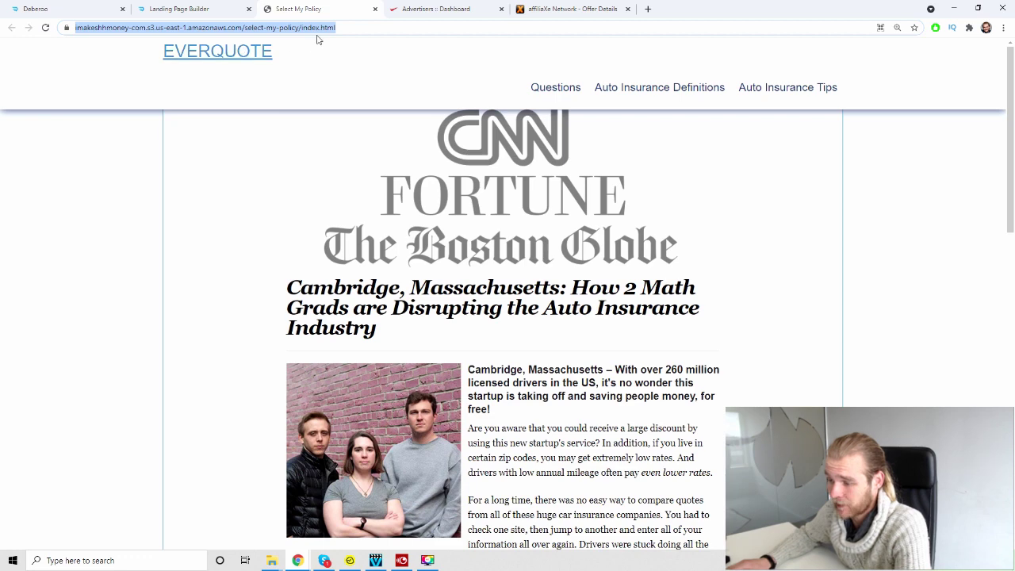
left_click(375, 9)
Step: Go to the Landers list in the Deberoo tracker and start creating a new lander
left_click(76, 8)
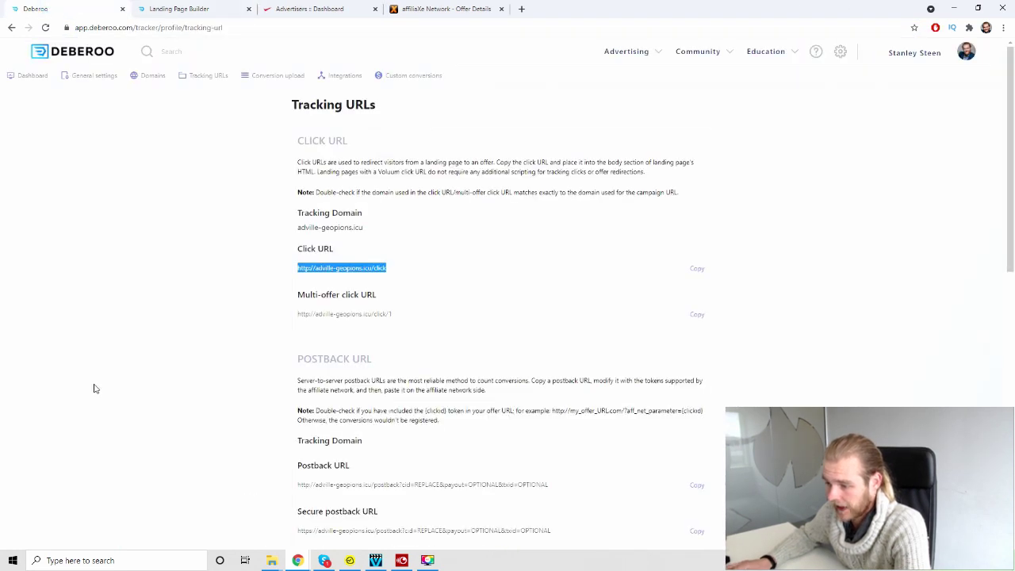
left_click(196, 194)
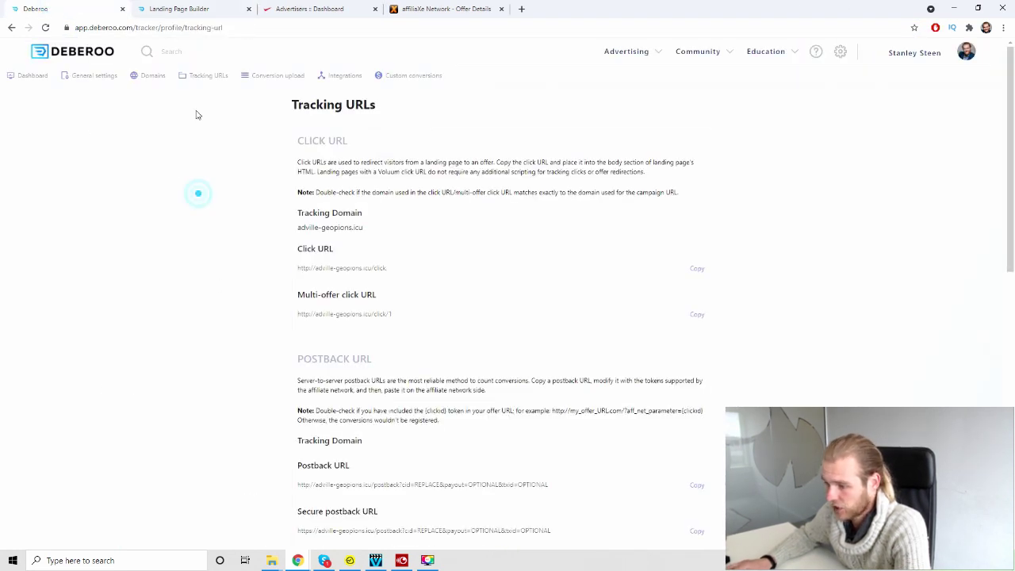
left_click(32, 76)
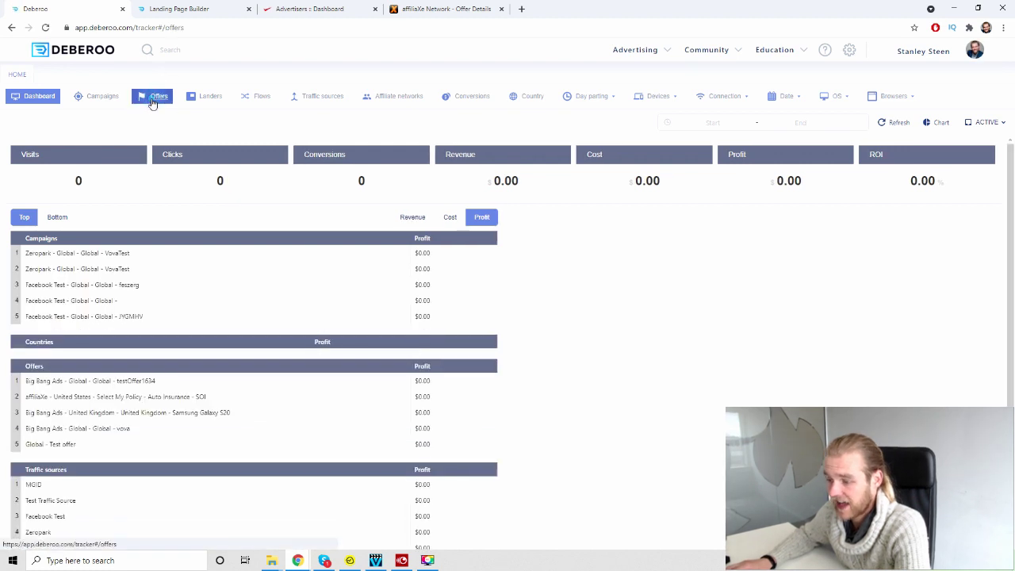
left_click(153, 99)
left_click(206, 99)
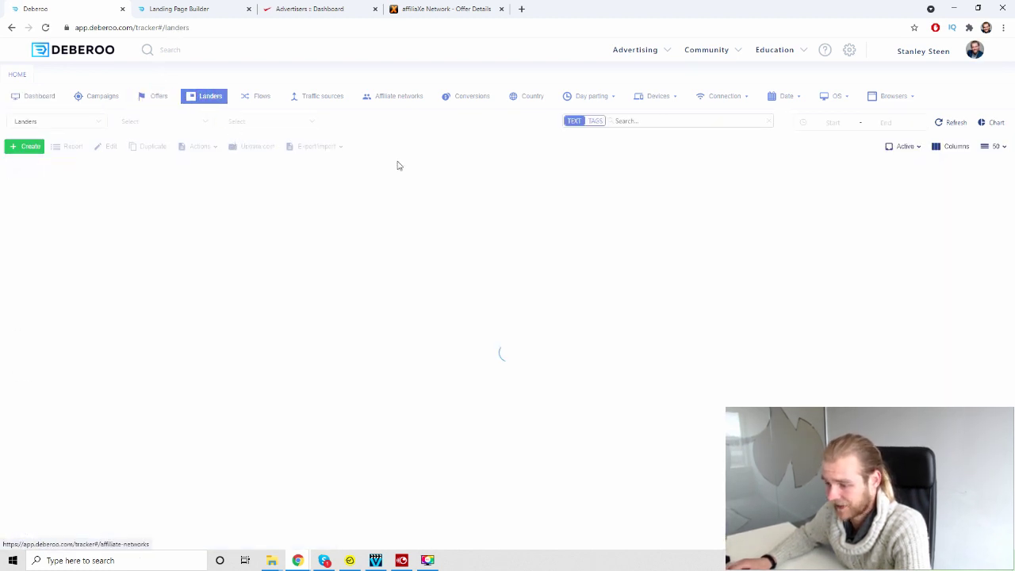
left_click(27, 147)
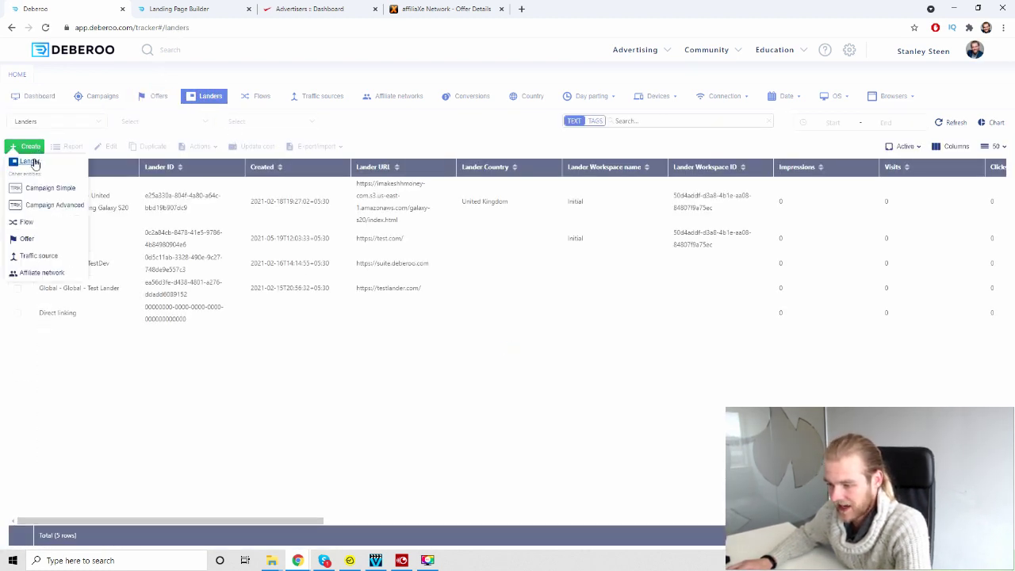
left_click(35, 161)
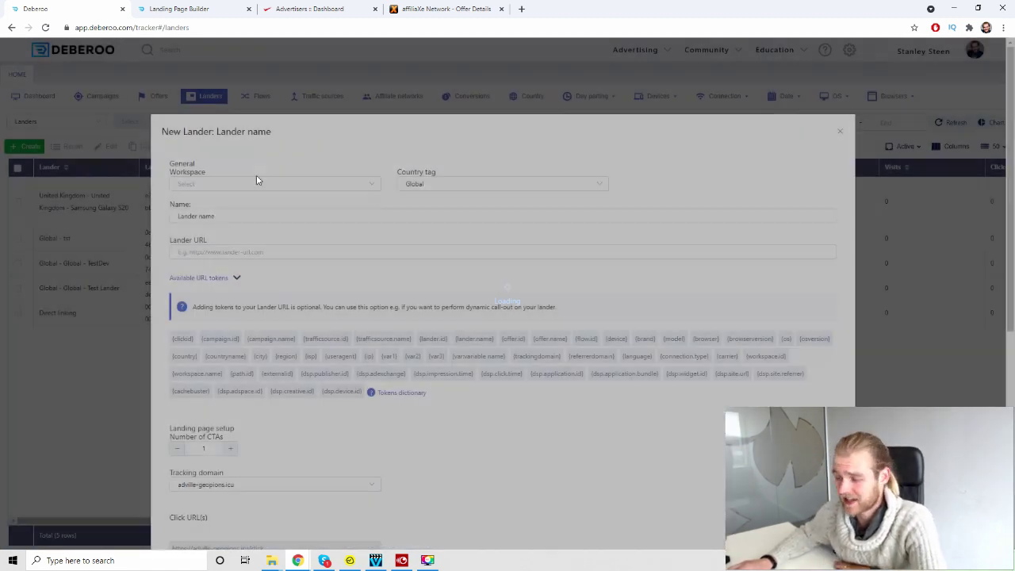
Step: Assign the new lander to the Initial workspace and set its country tag to United States
left_click(257, 183)
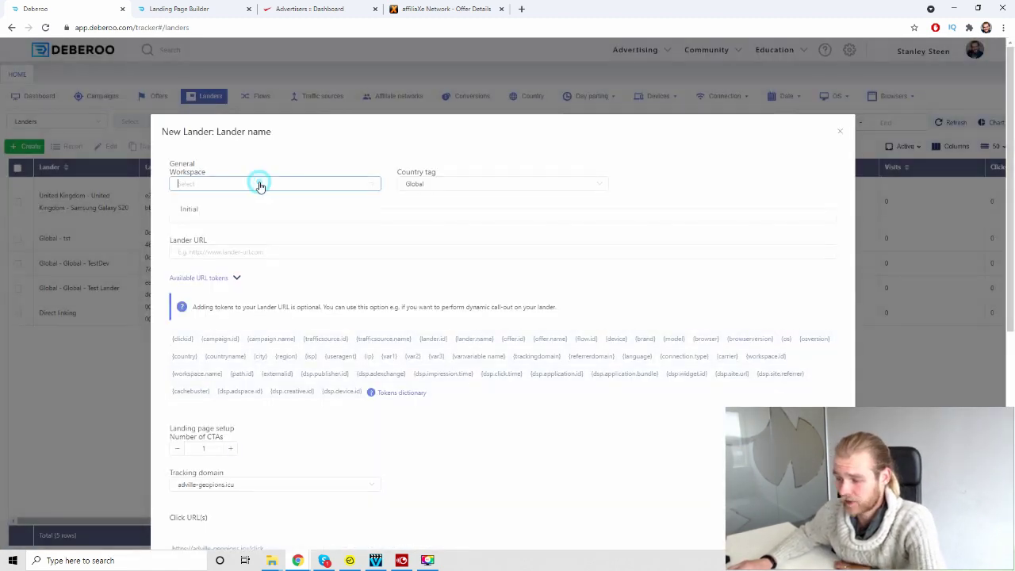
left_click(204, 209)
left_click(466, 179)
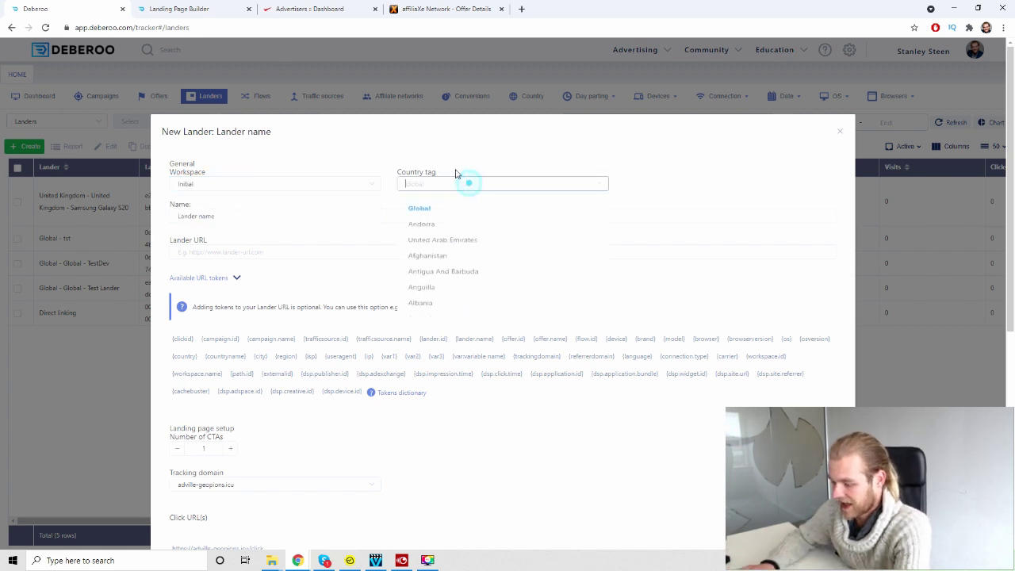
type("uni")
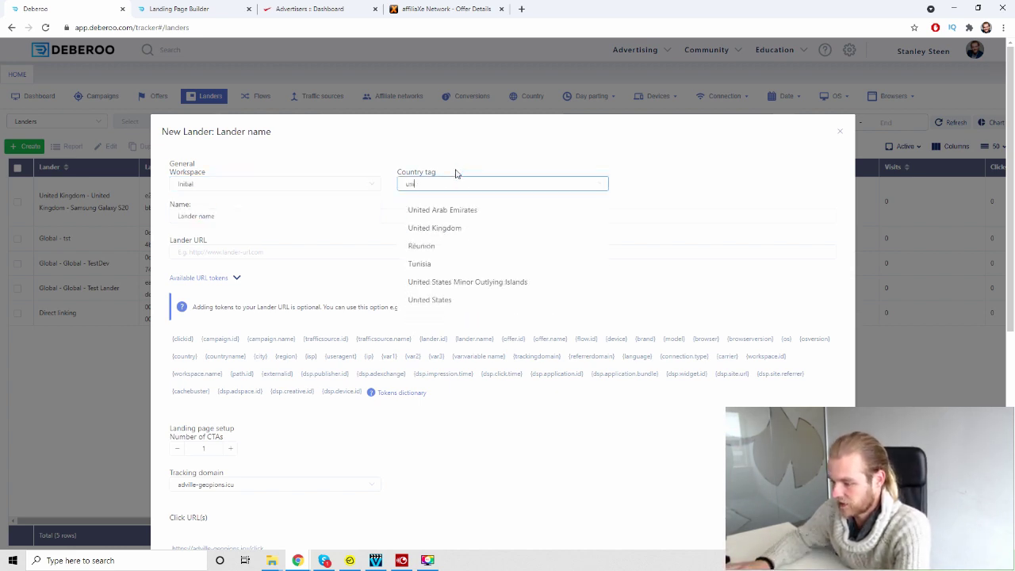
left_click(477, 299)
left_click(254, 218)
triple_click(253, 215)
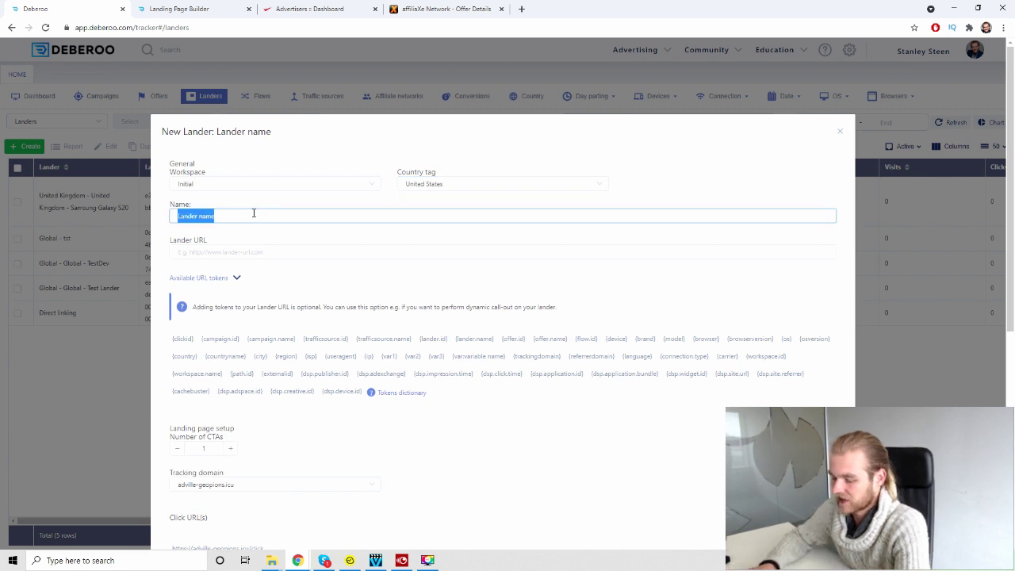
type("Select")
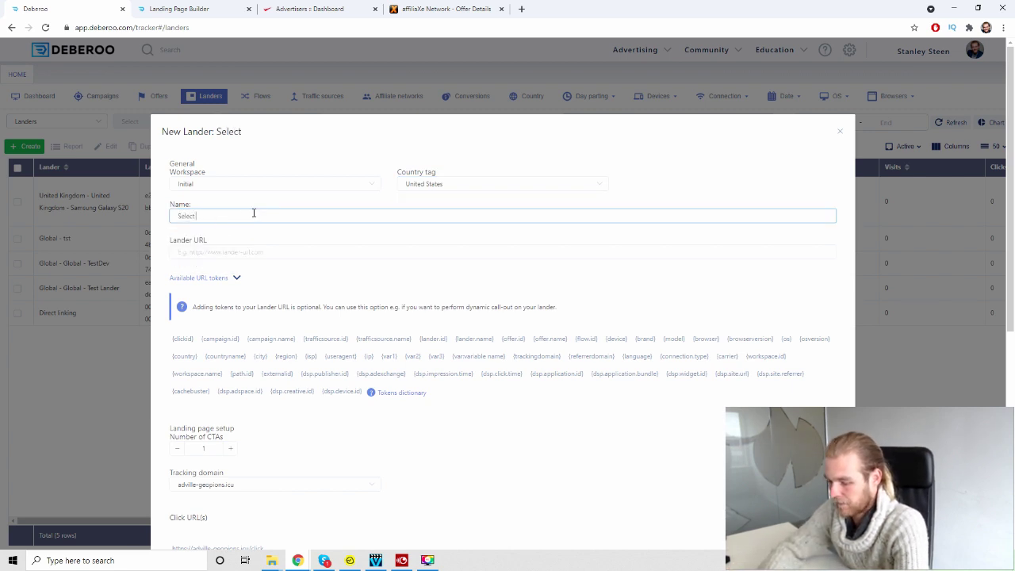
type(" My Policy - SOI")
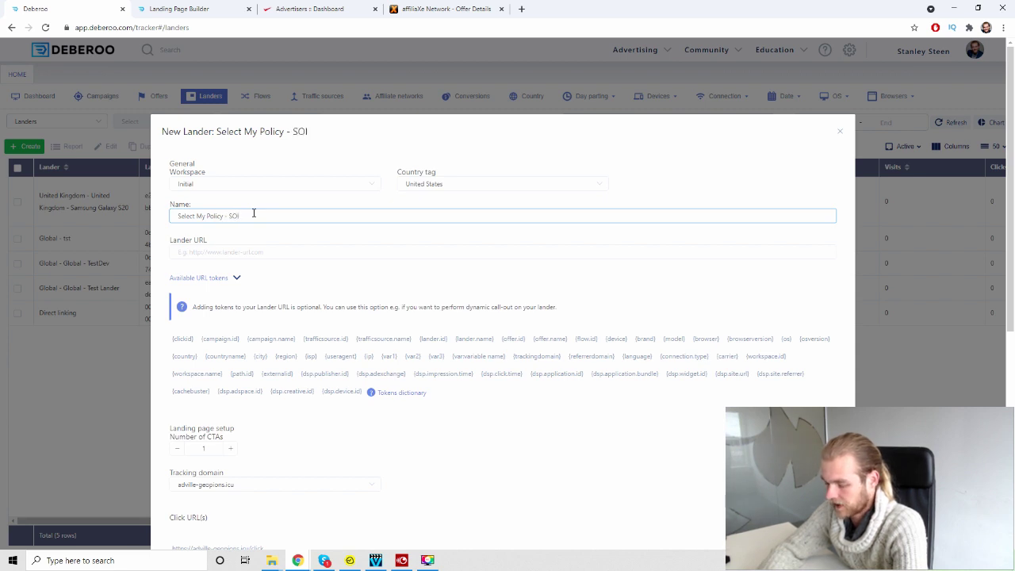
key("BackSpace")
key("BackSpace")
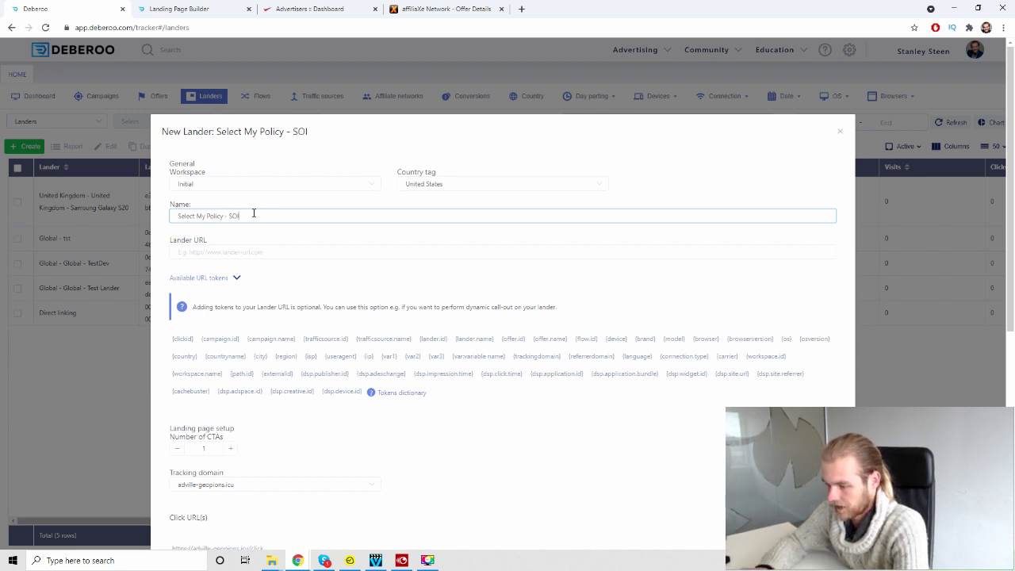
left_click(275, 249)
type("https://imakeshmoney-com.s3.us-east-1.amazonaws.com/select-my-policy/index.html")
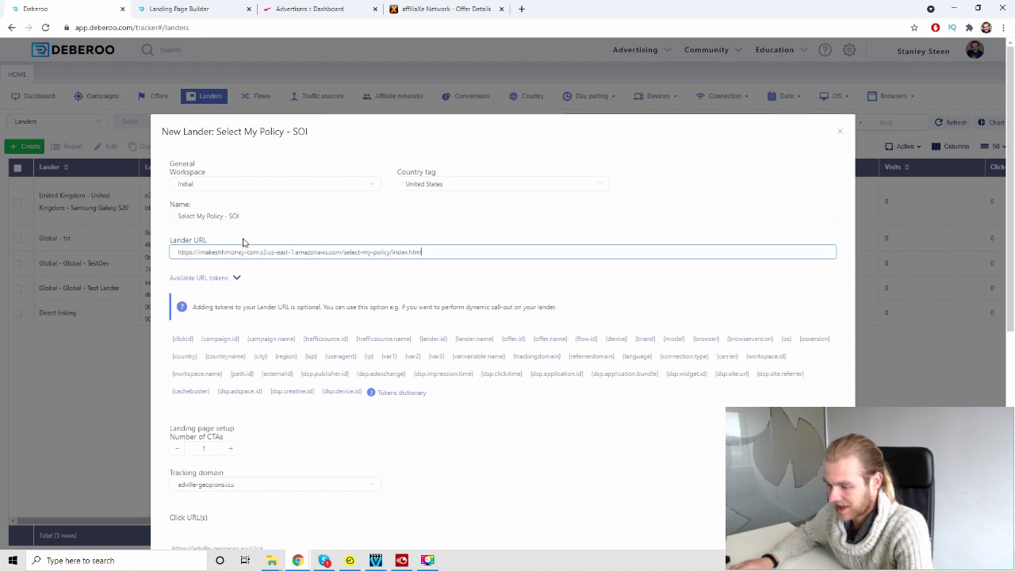
Step: Check the lander's tracking domain, click URL and tracking script, and finish creating the lander
scroll(281, 261, "down", 3)
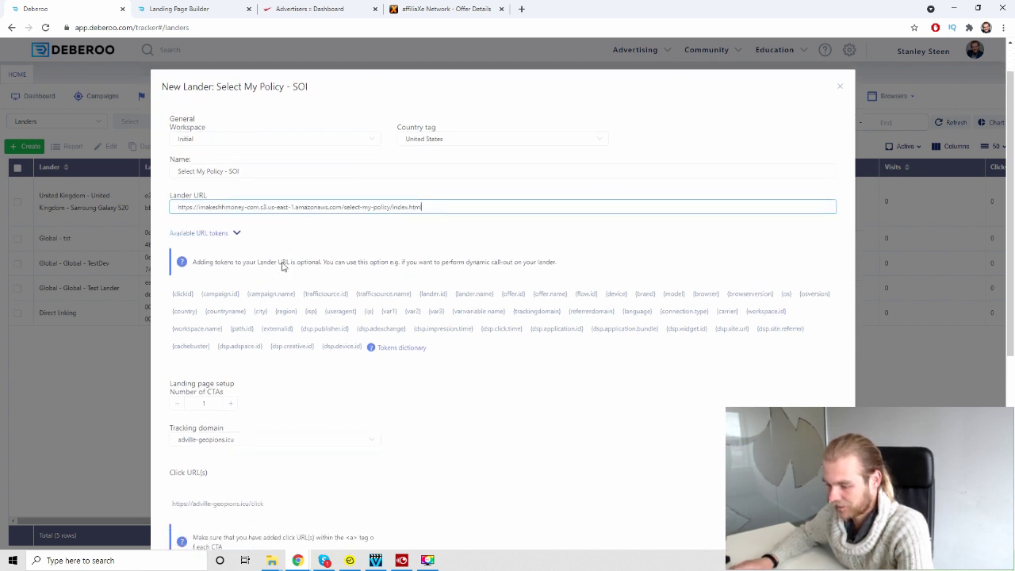
scroll(367, 289, "down", 2)
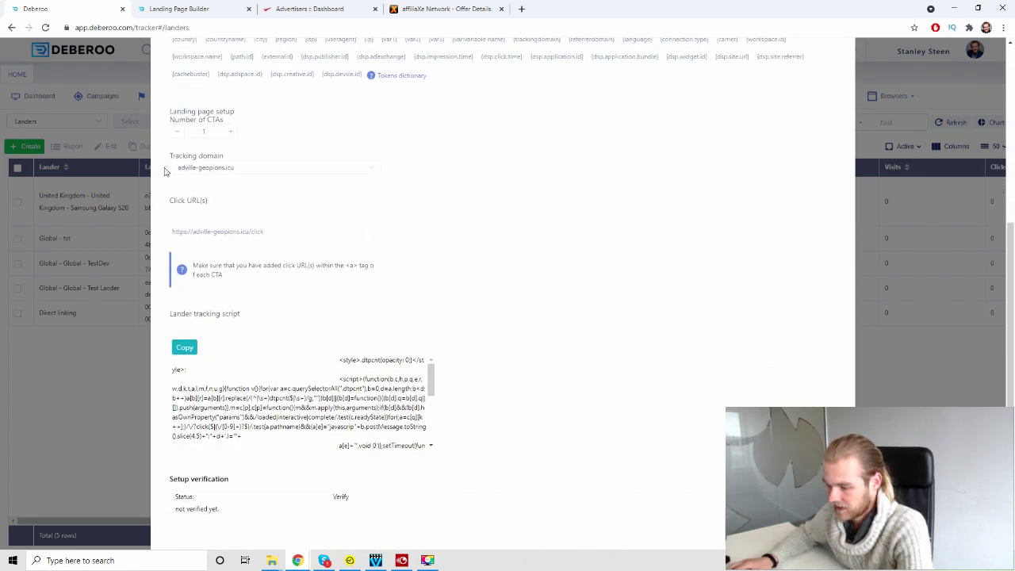
left_click(231, 167)
left_click(448, 169)
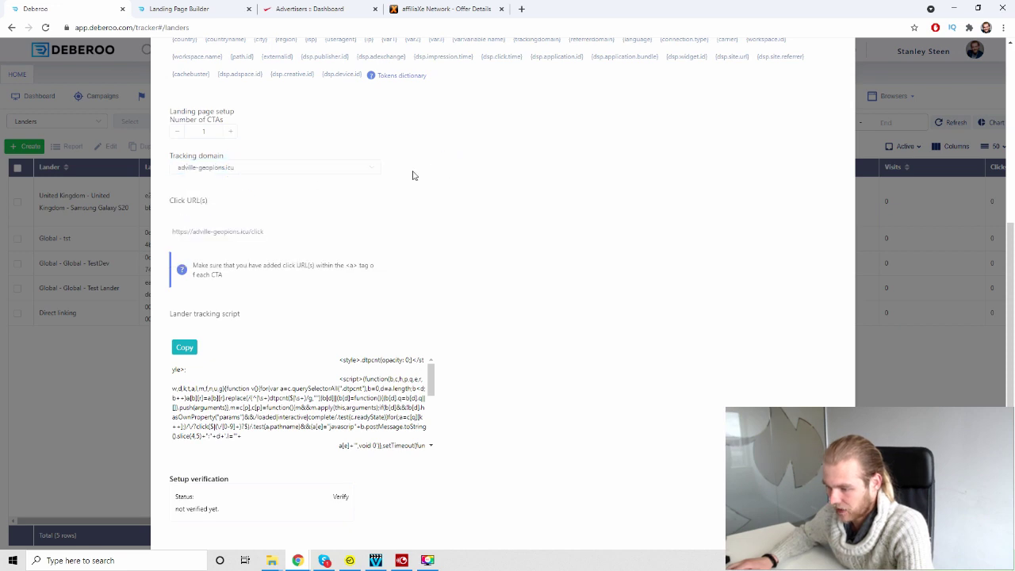
scroll(397, 176, "down", 1)
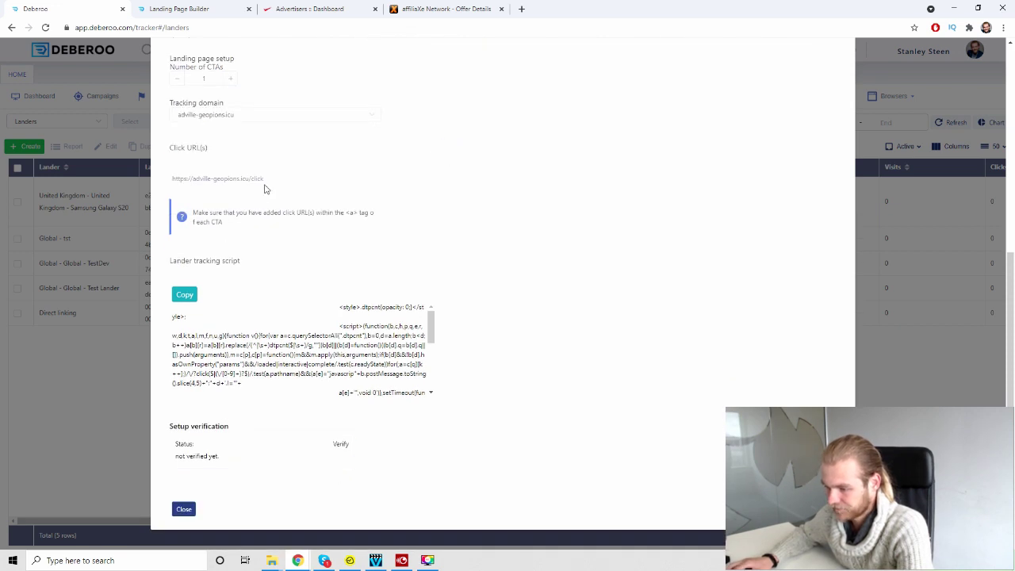
left_click_drag(171, 179, 270, 179)
left_click(325, 175)
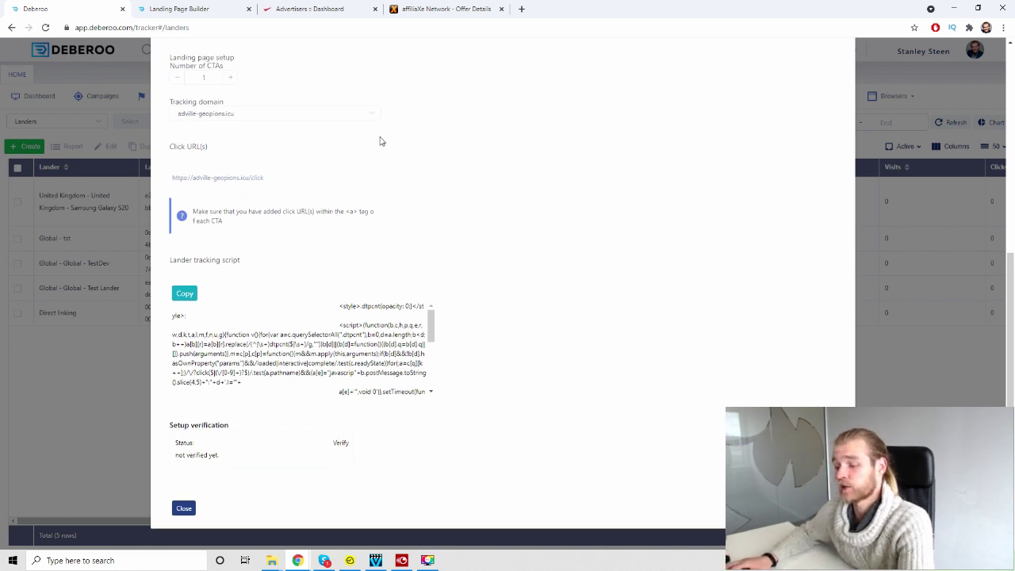
scroll(381, 150, "down", 1)
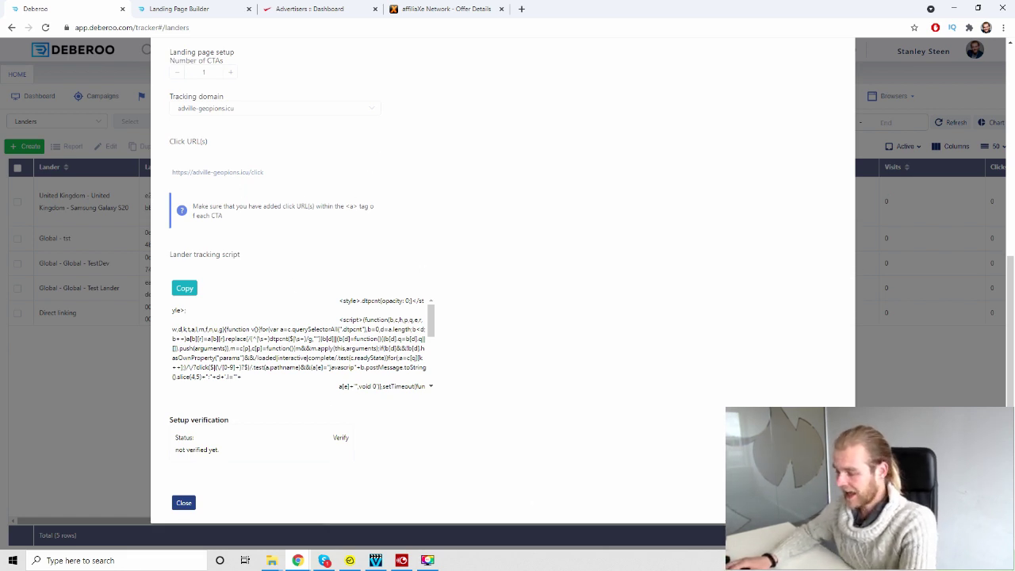
key("Escape")
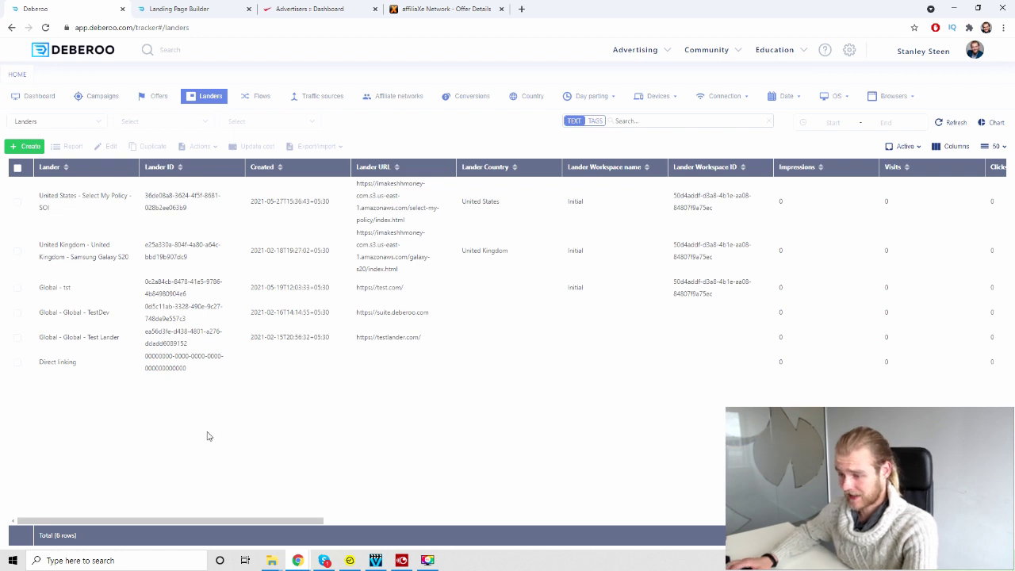
Step: Start a new simple campaign from the tracker's Campaigns list and assign it to the Initial workspace
left_click(114, 100)
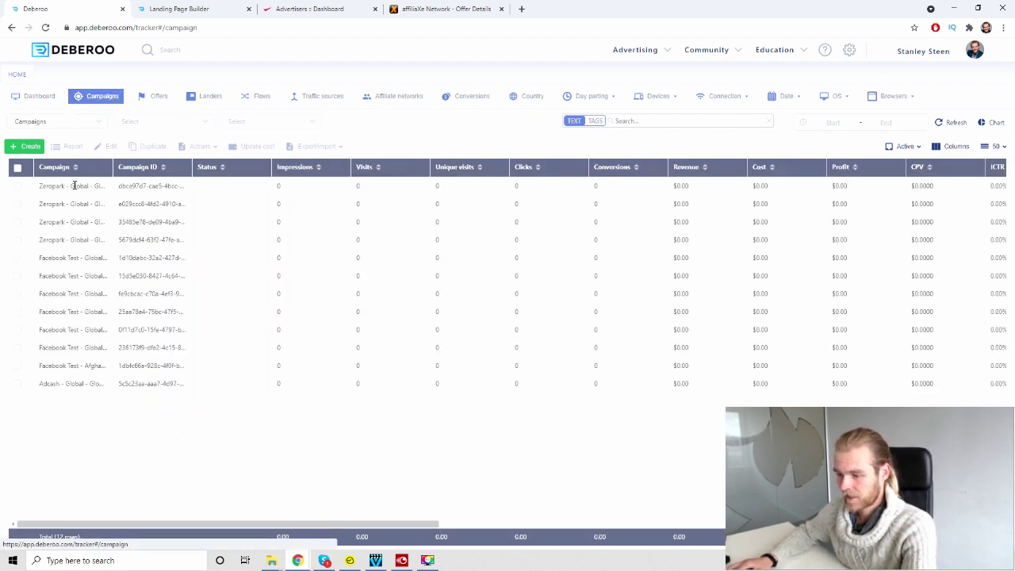
left_click(29, 147)
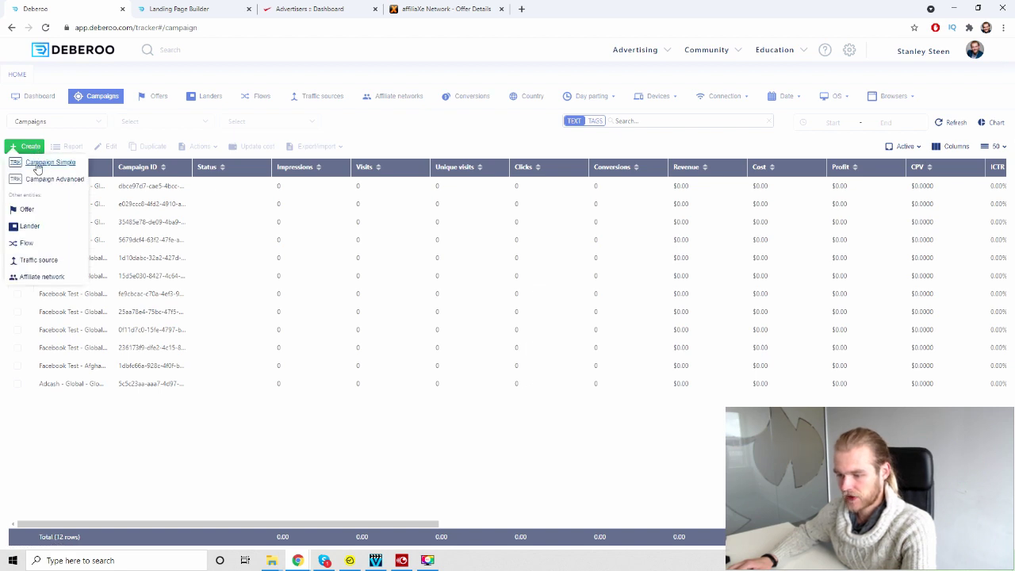
left_click(40, 162)
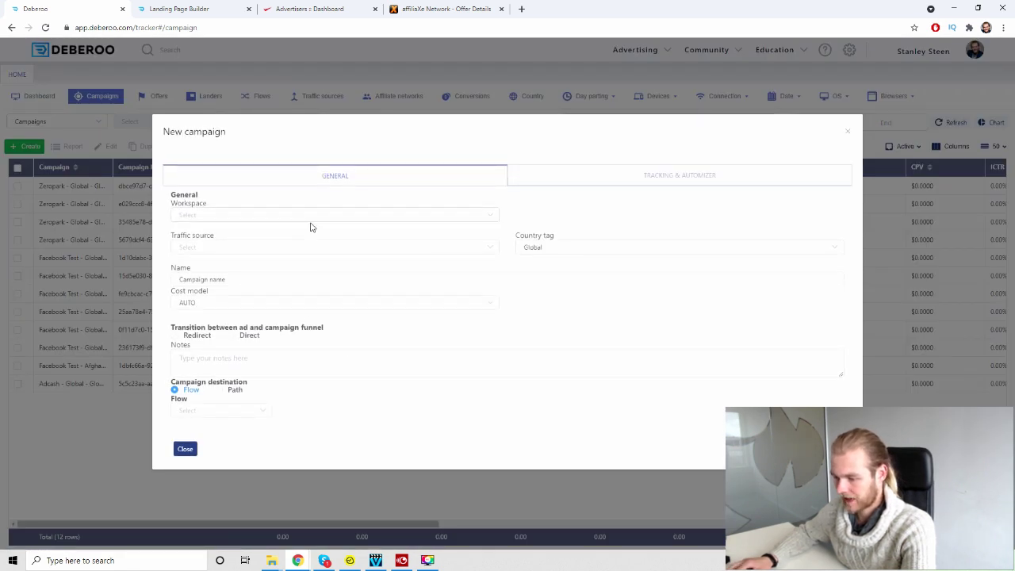
left_click(309, 215)
left_click(191, 240)
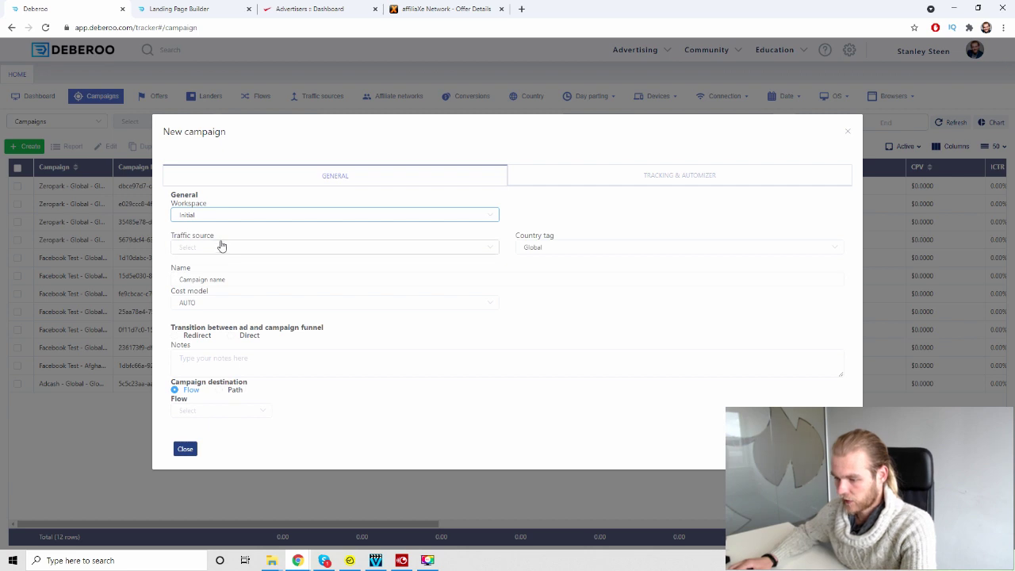
Step: Set the campaign's traffic source to MGID and its country tag to United States
left_click(222, 247)
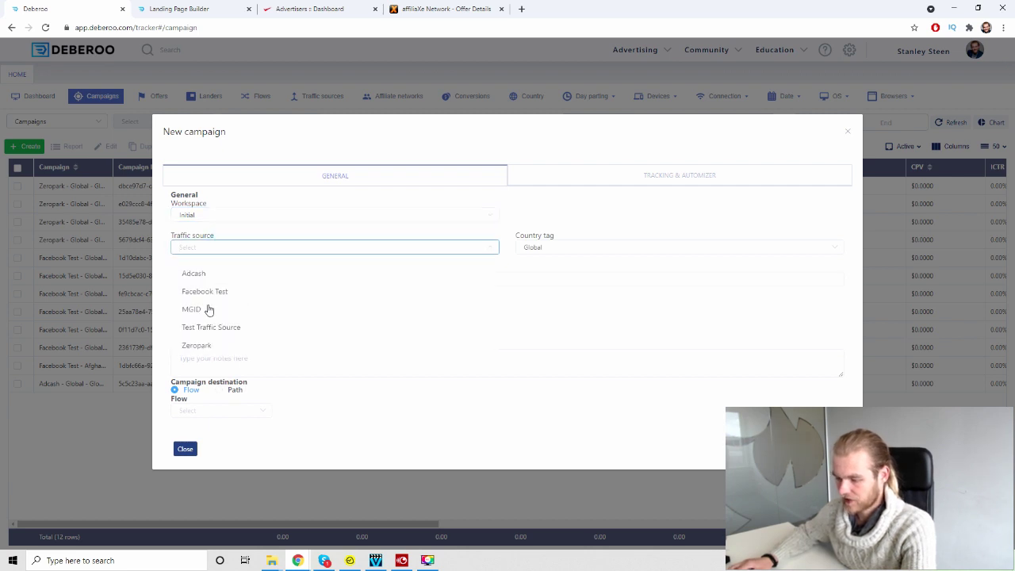
left_click(204, 311)
left_click(589, 246)
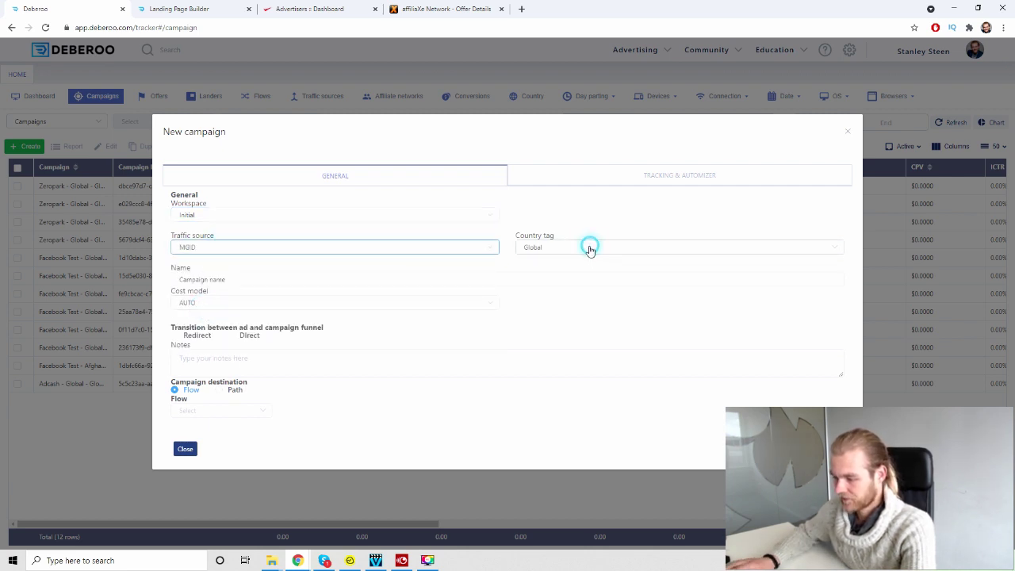
type("united")
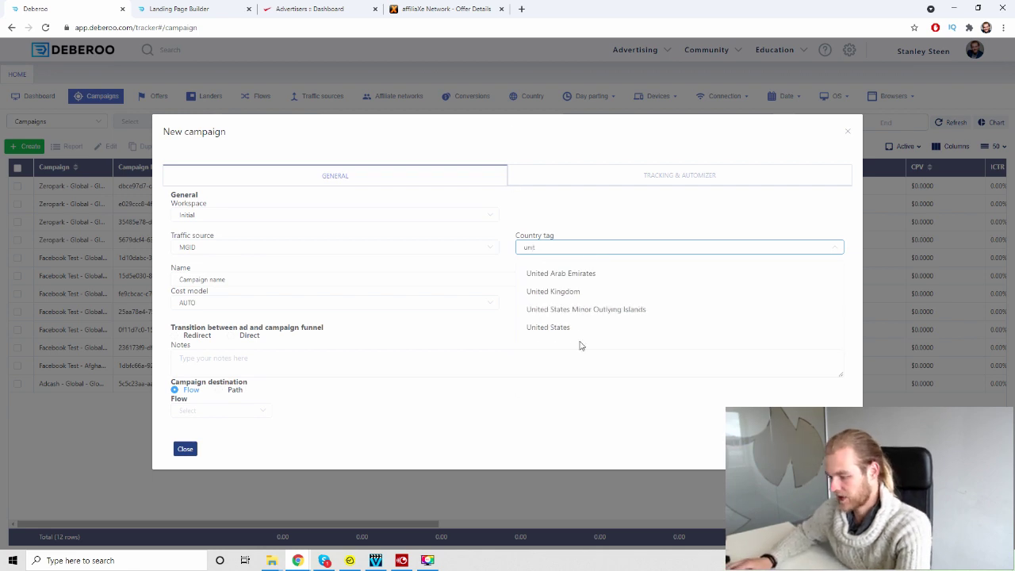
left_click(580, 330)
Step: Name the campaign "AffiaXe - Select My Policy - SOI Insurance"
triple_click(281, 281)
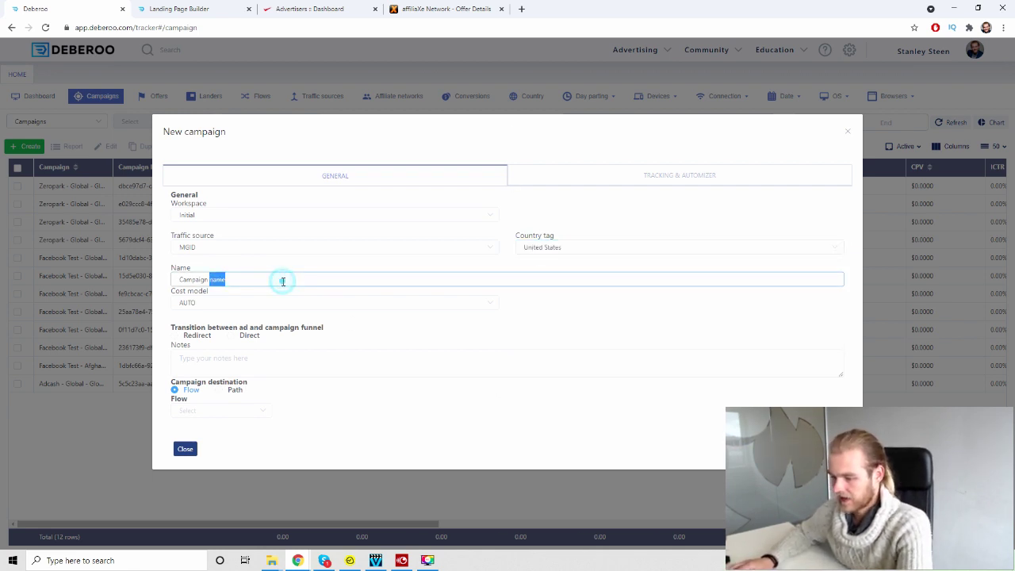
type("A")
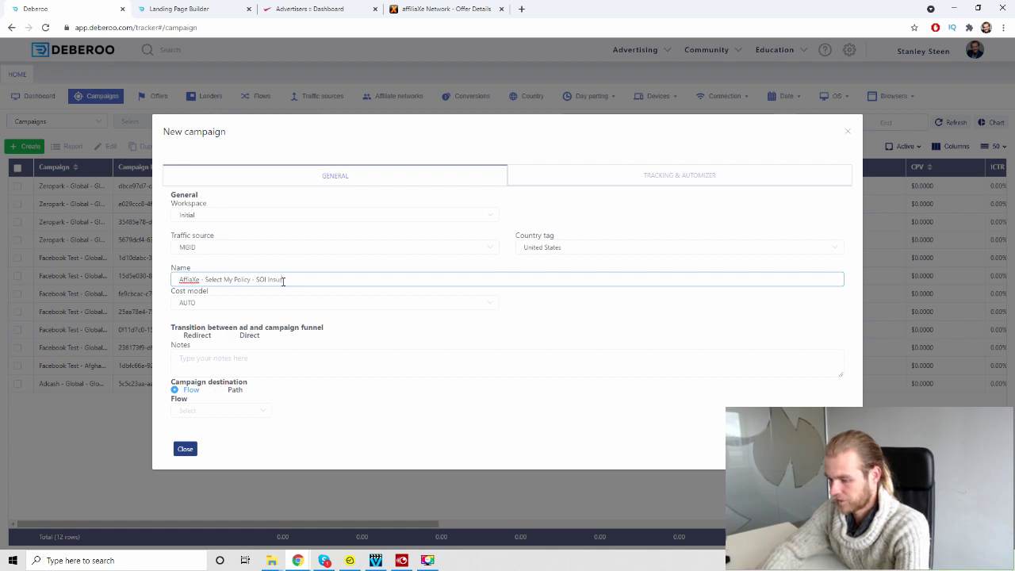
type("ance")
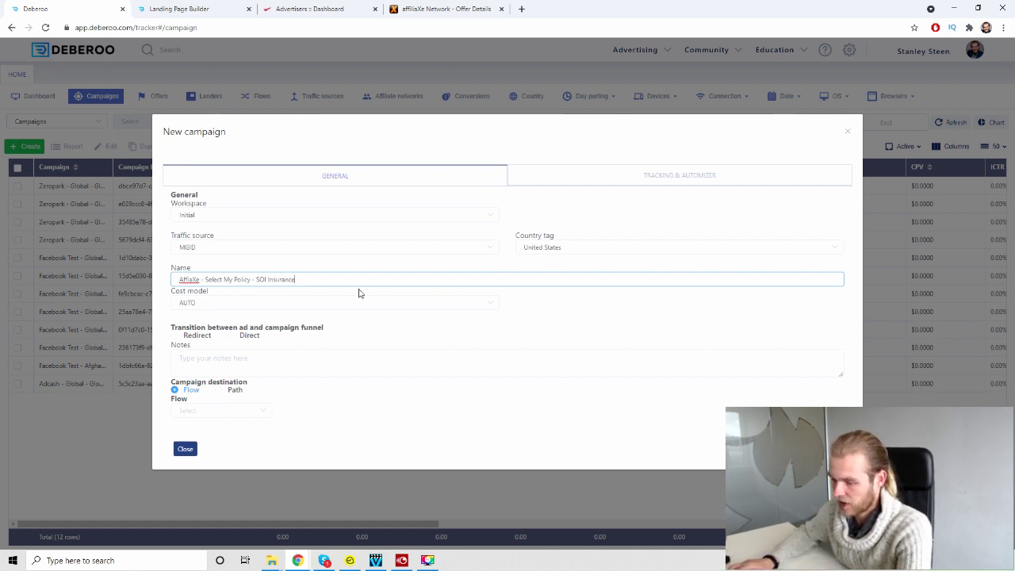
left_click_drag(320, 278, 178, 262)
left_click(552, 316)
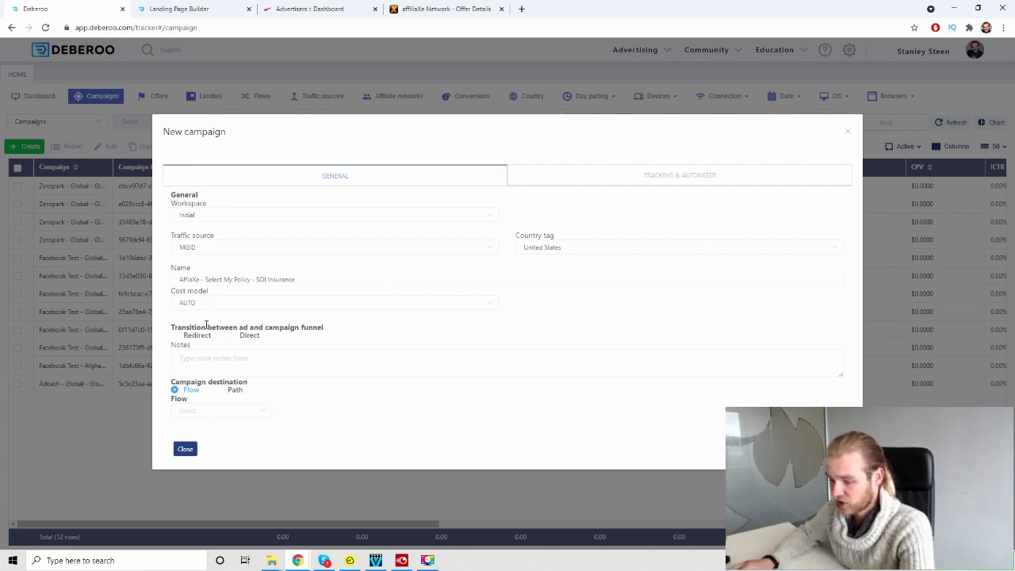
Step: Set the transition between ad and campaign funnel to Redirect
left_click_drag(206, 325, 265, 327)
left_click(306, 328)
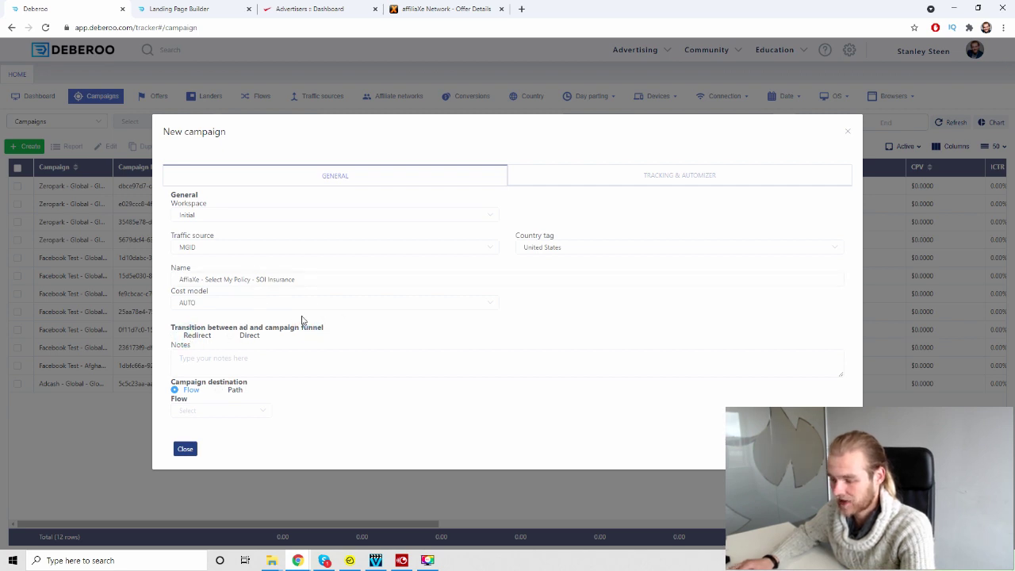
left_click(176, 337)
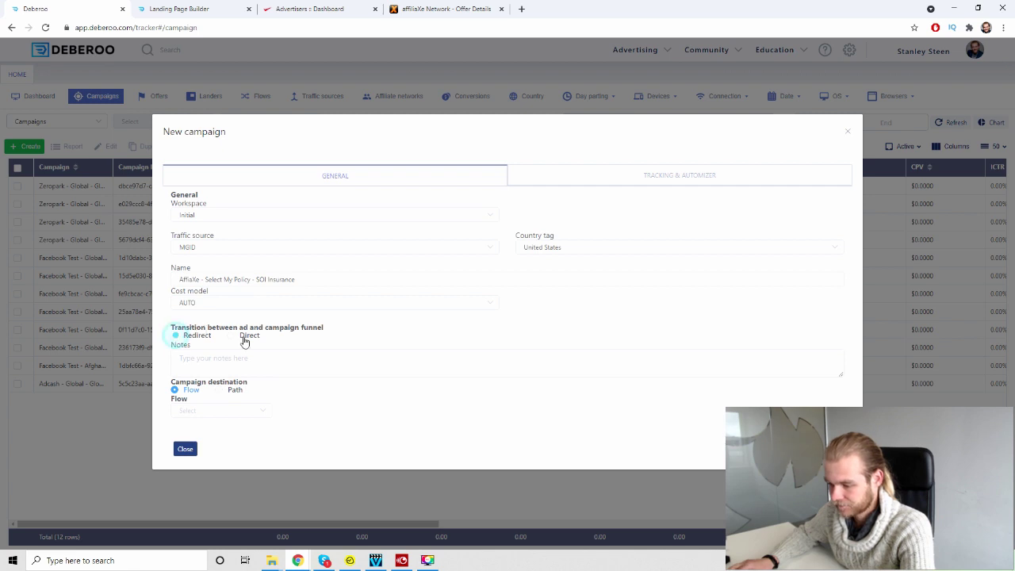
left_click(243, 335)
left_click(177, 337)
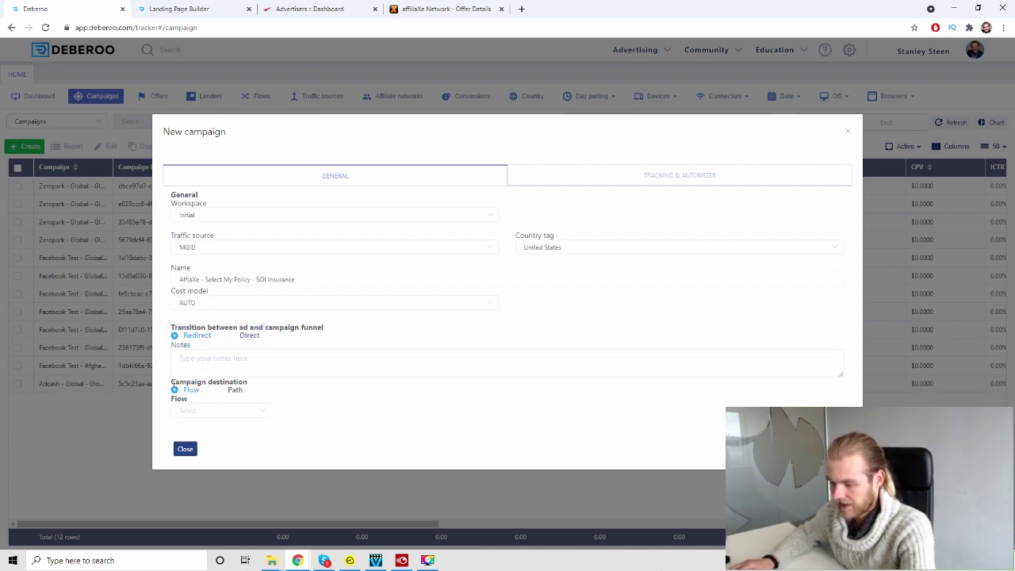
Step: Set the campaign destination to Path and the transition to offer to 302
left_click_drag(169, 383, 210, 390)
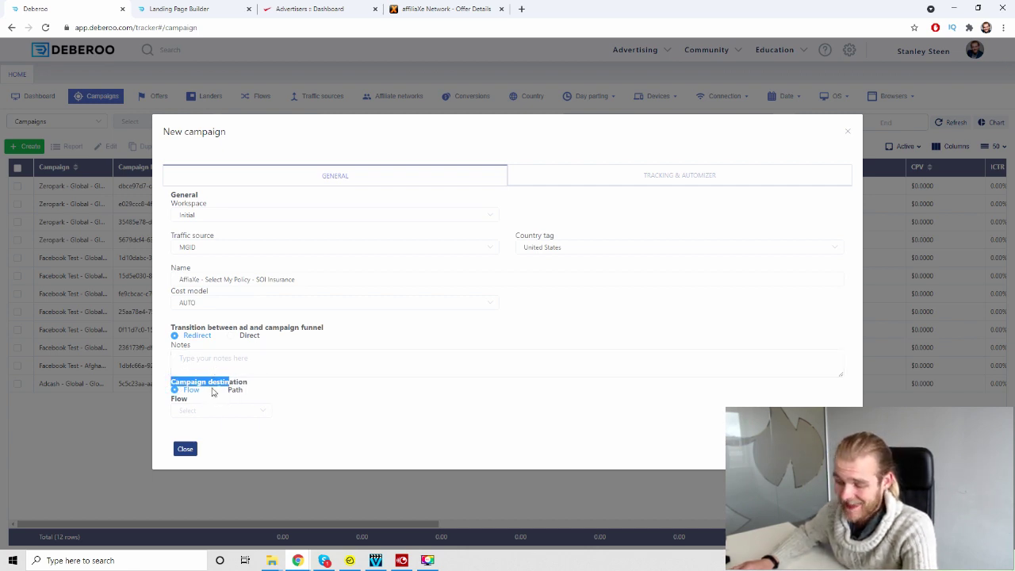
left_click(252, 418)
left_click(284, 394)
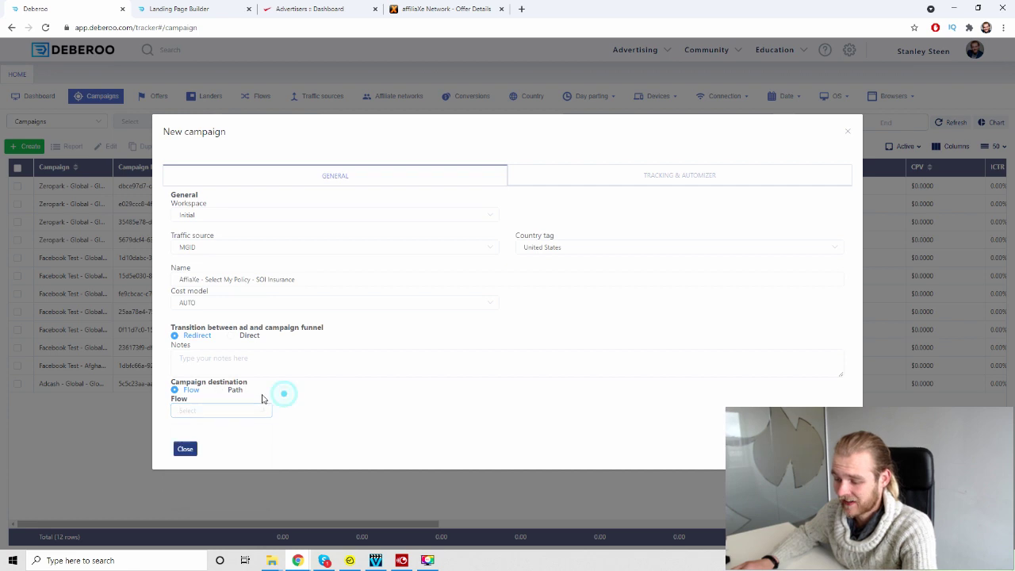
left_click(241, 392)
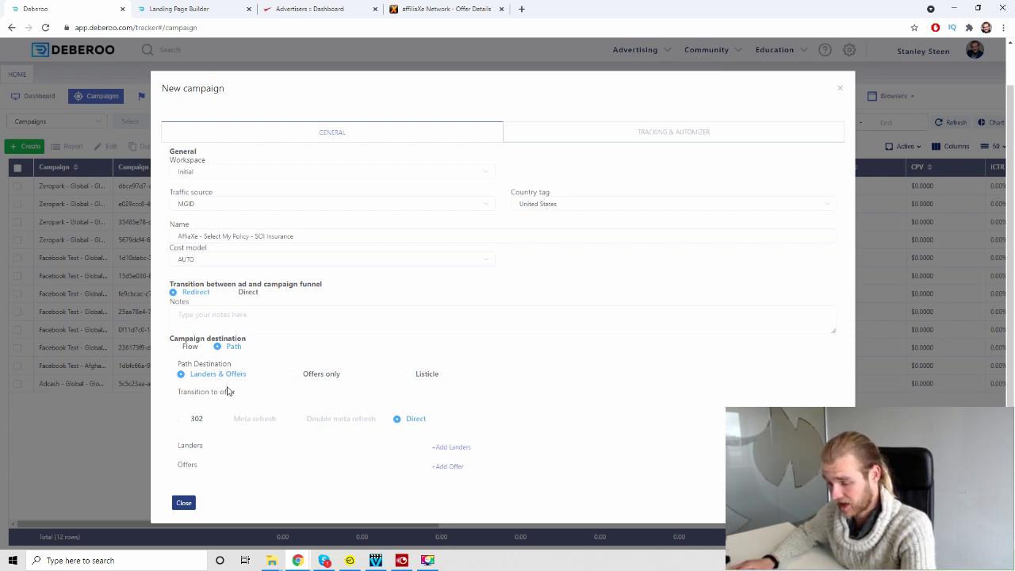
left_click(196, 423)
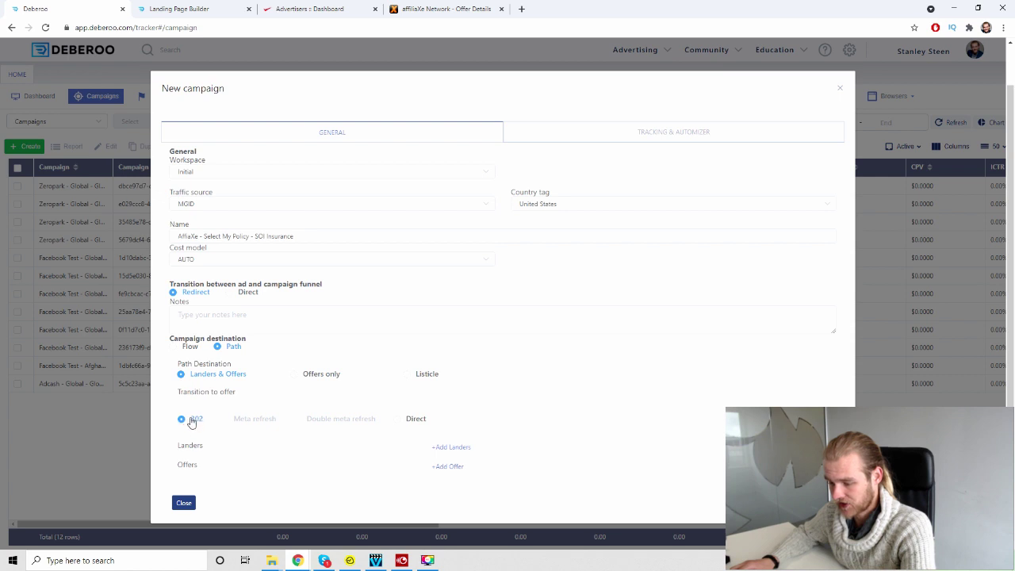
Step: Add the lander "United States - Select My Policy - SOI" and the offer "affiliaXe - United States - Select My Policy - Auto Insurance - SOI" to the path
left_click(460, 447)
left_click(466, 468)
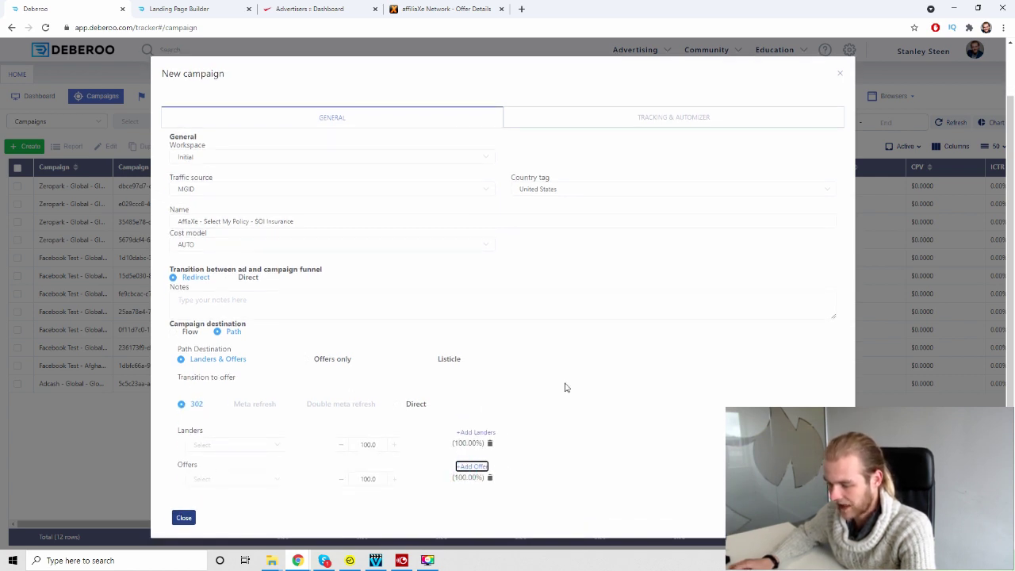
left_click(278, 432)
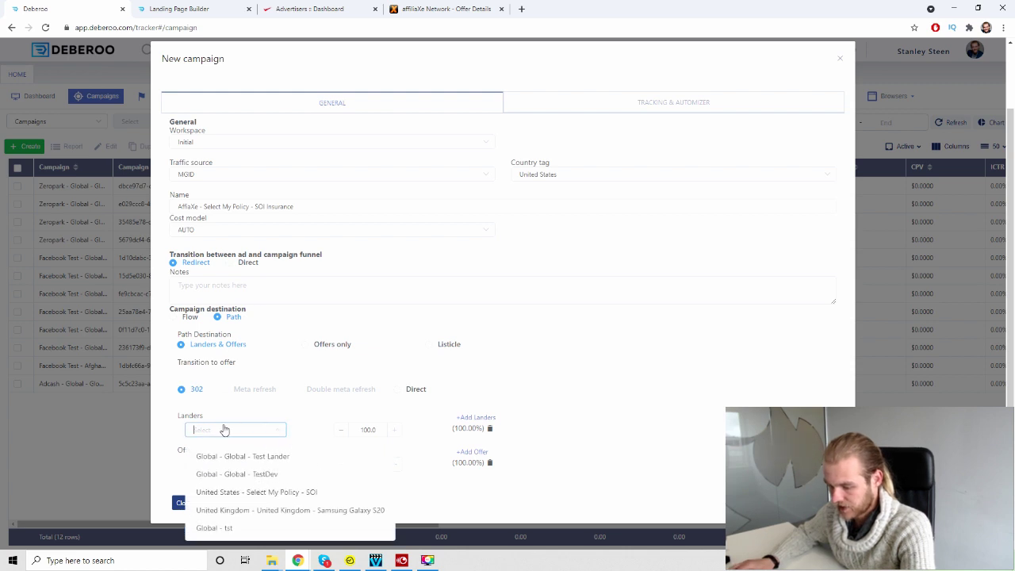
left_click(315, 493)
left_click(279, 467)
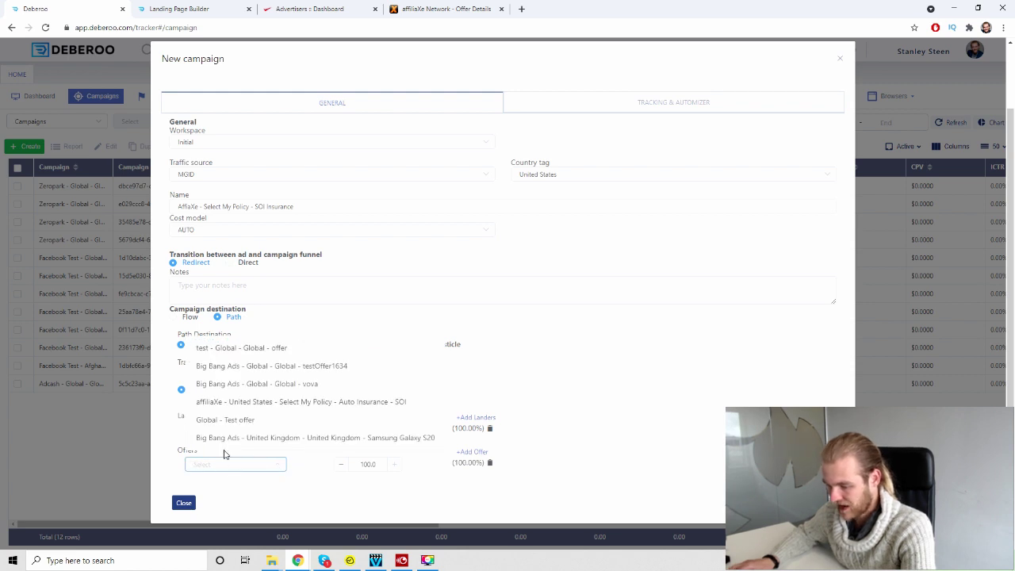
left_click(279, 402)
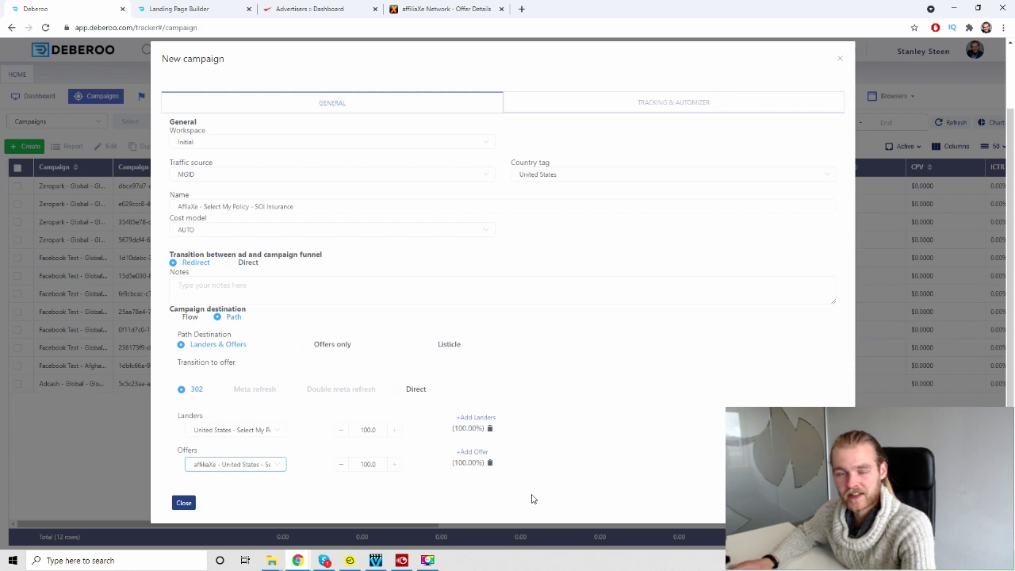
left_click(477, 417)
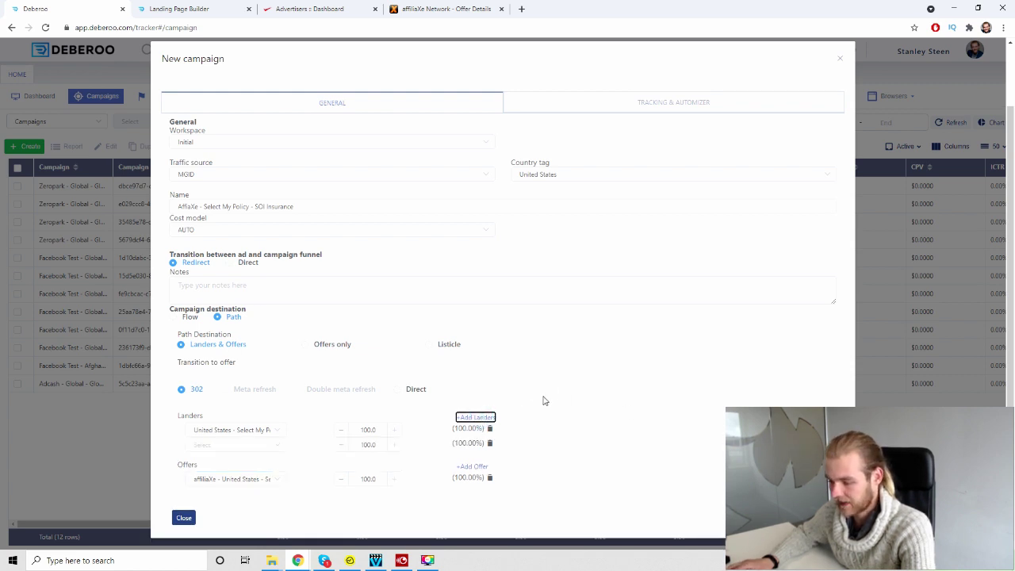
left_click(215, 437)
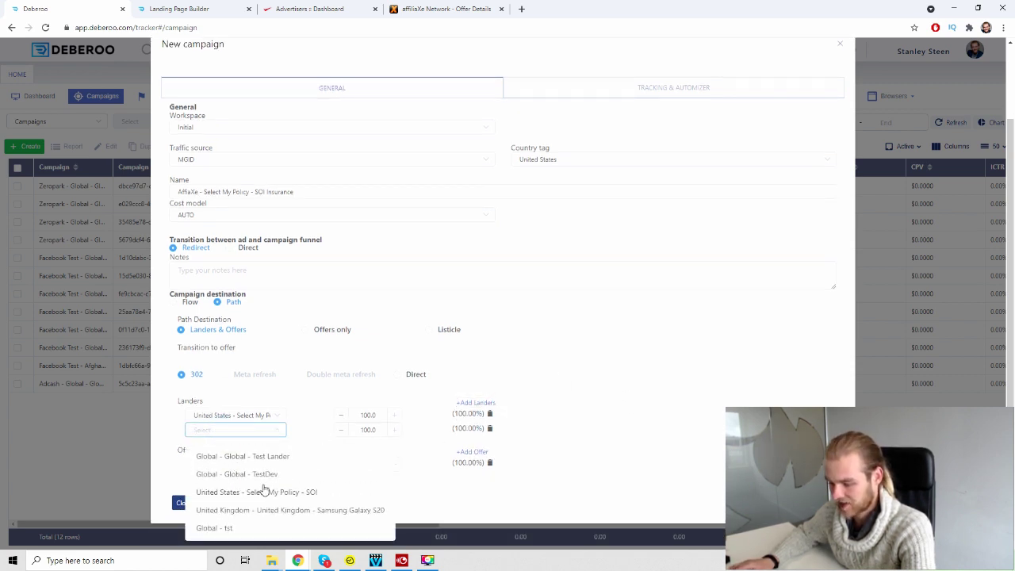
left_click(602, 436)
left_click(490, 429)
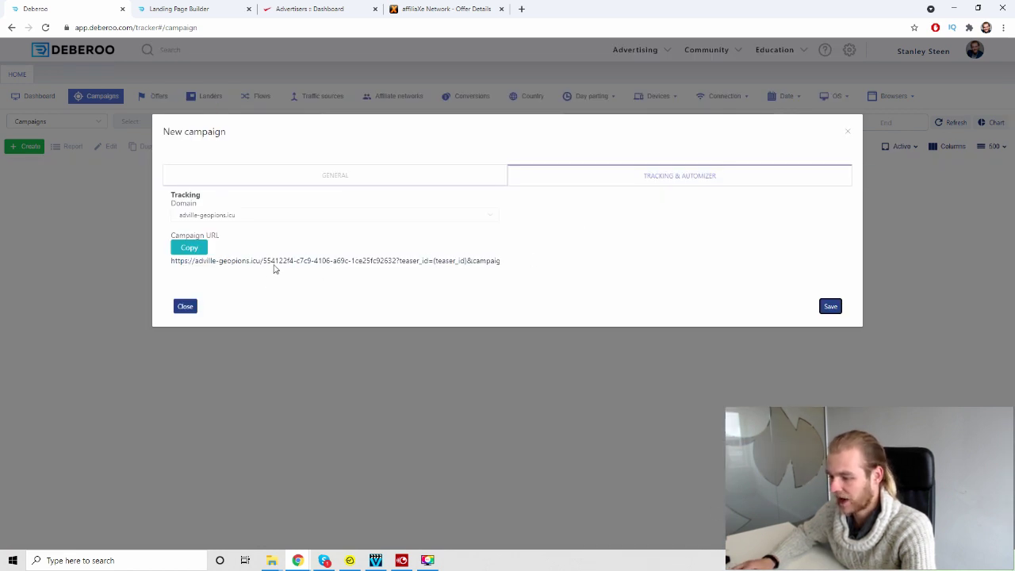
Step: Copy the new campaign's tracking URL and start adding a new campaign in the MGID dashboard
left_click(202, 249)
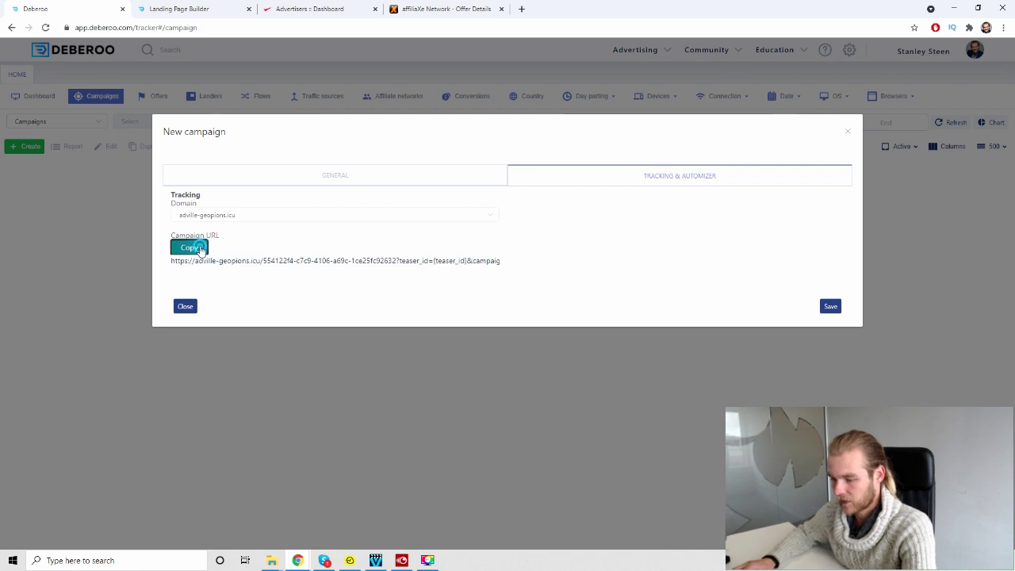
left_click(202, 250)
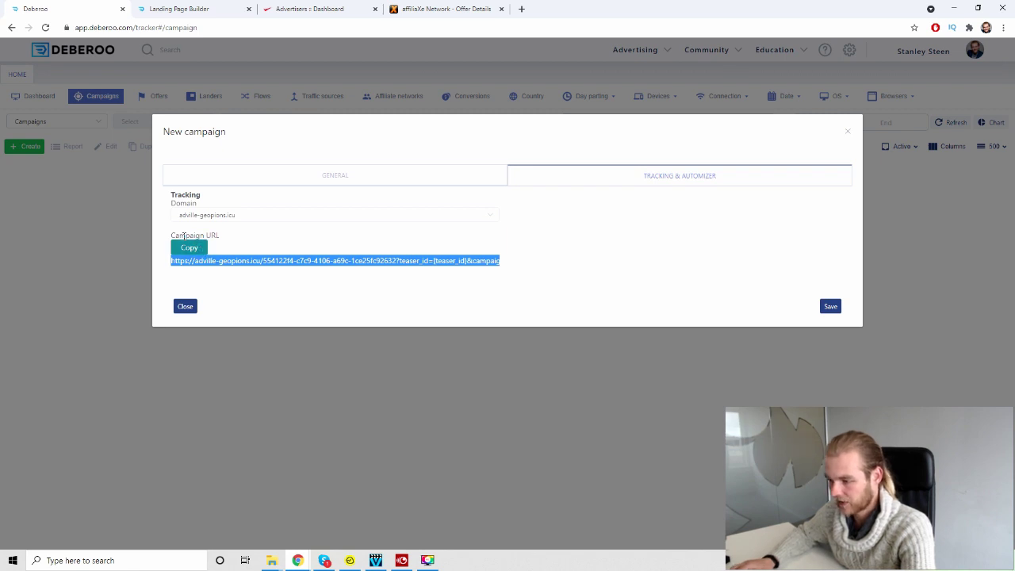
left_click(285, 8)
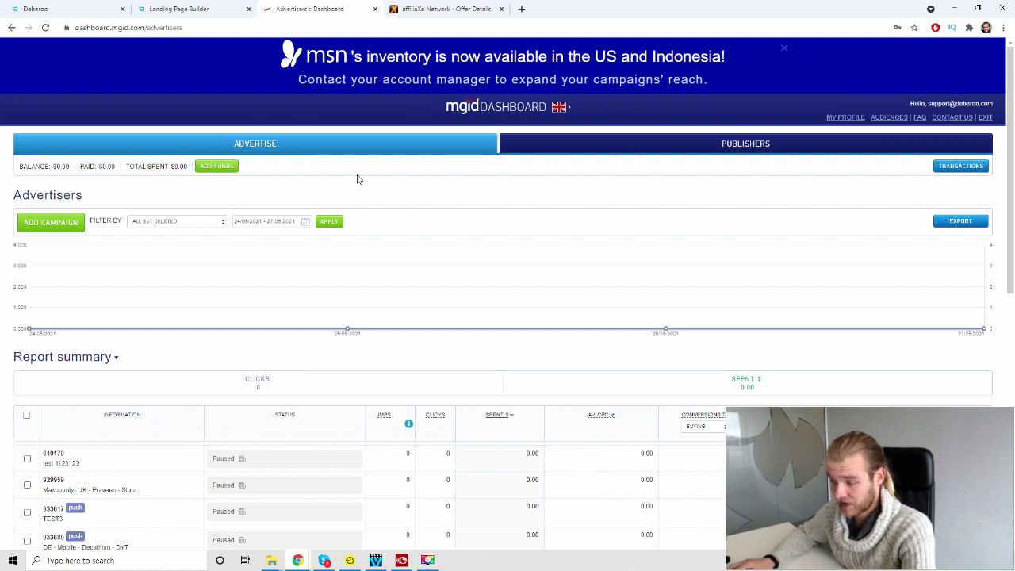
left_click(66, 227)
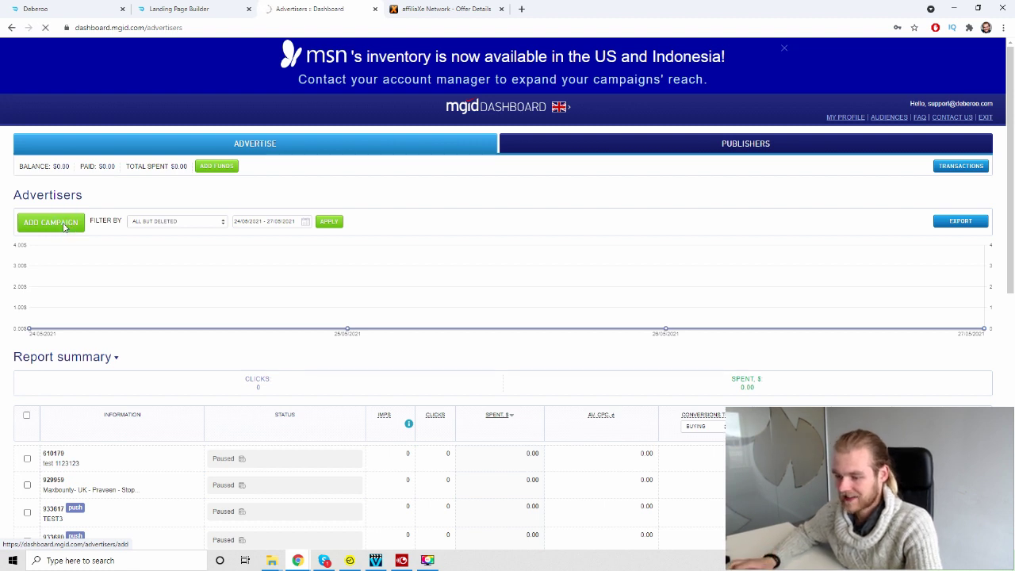
scroll(268, 183, "down", 2)
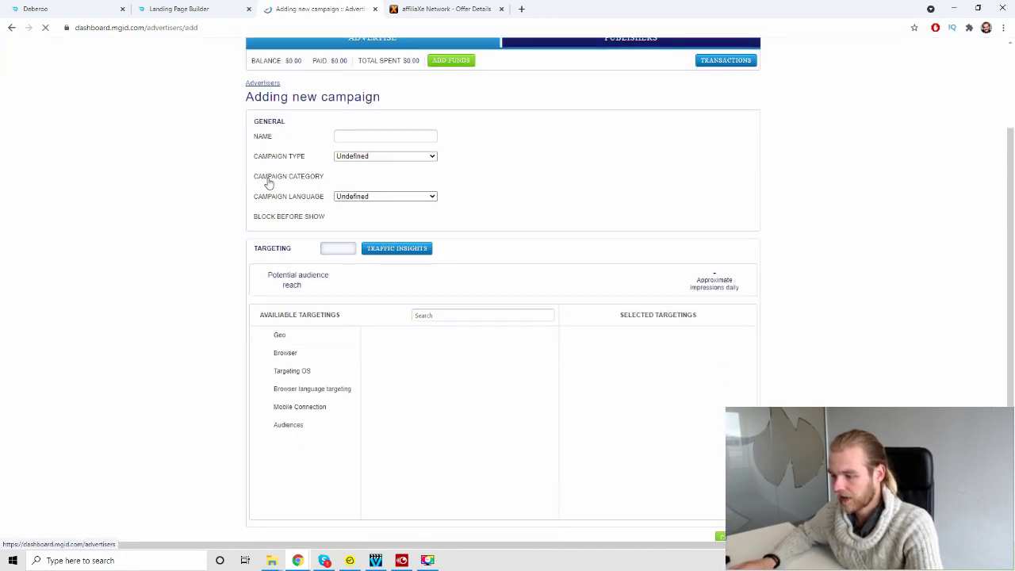
Step: Name the MGID campaign "Select My Policy - Insurance SOI"
left_click(419, 136)
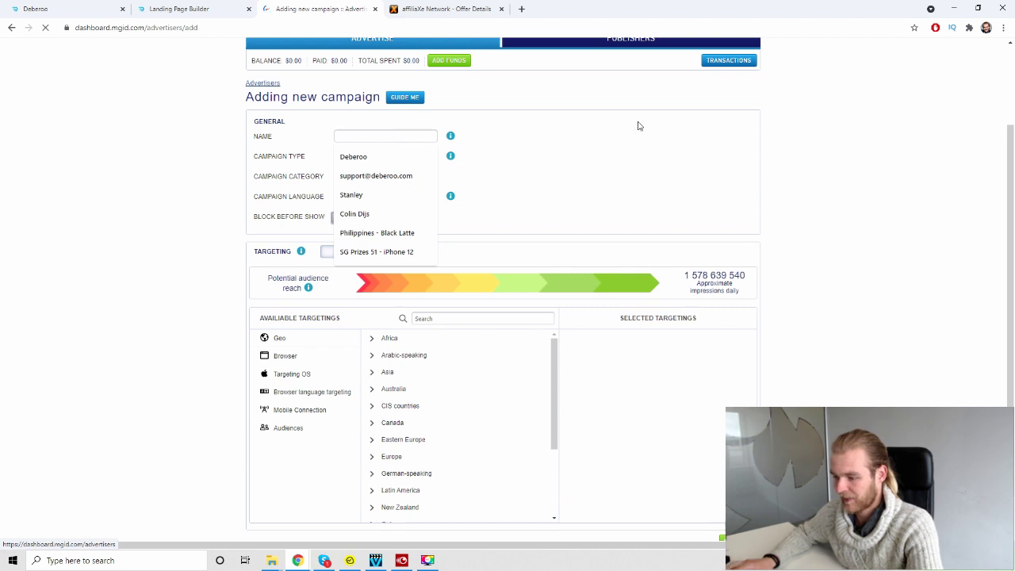
type("S")
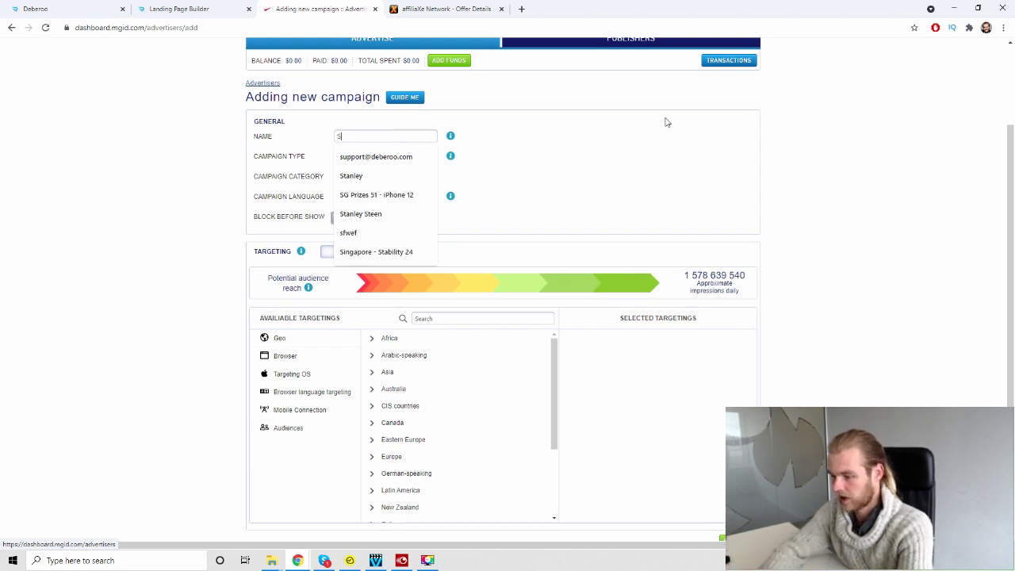
type("elect My Policy - I")
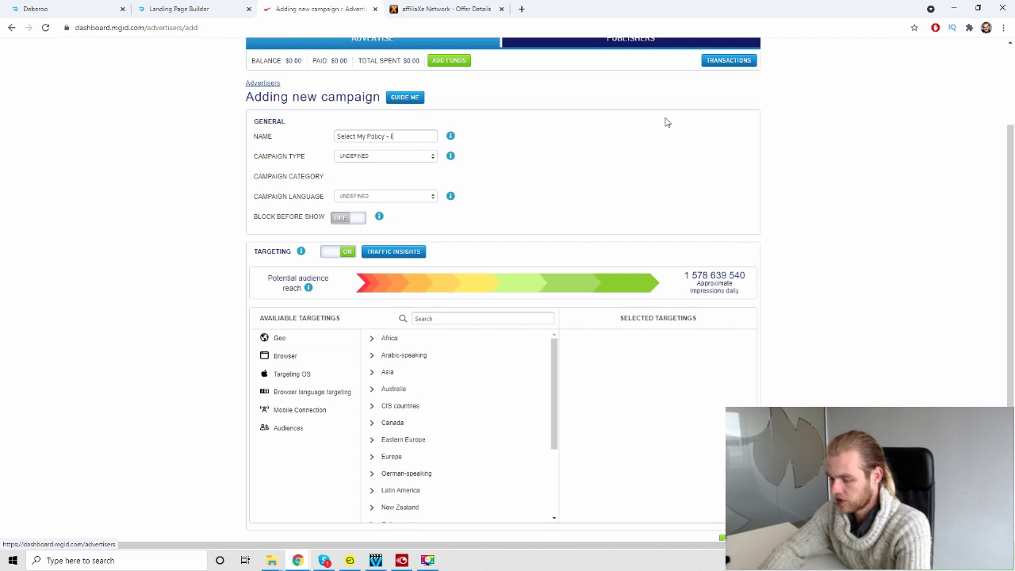
type("nsurance S")
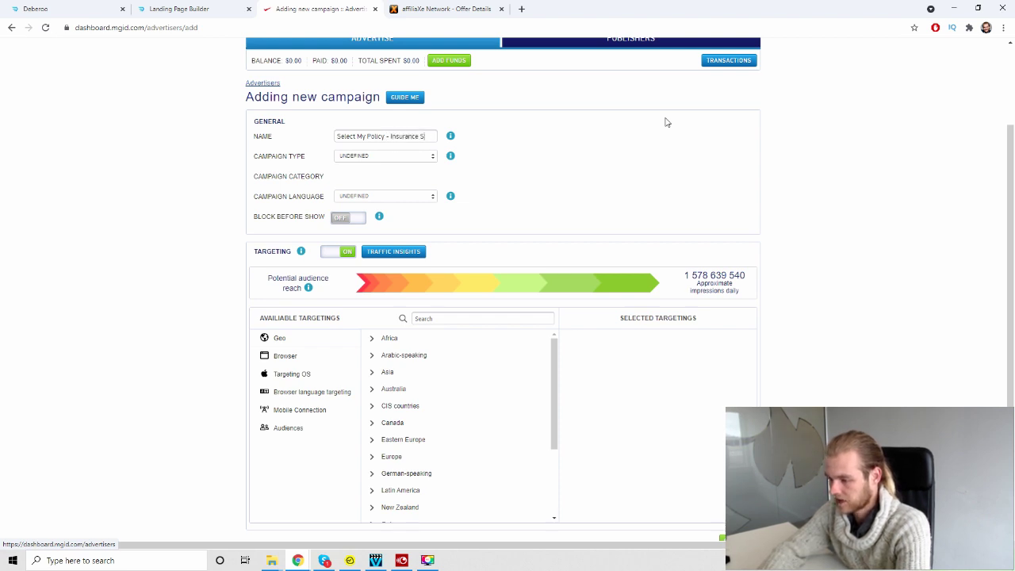
type("OI")
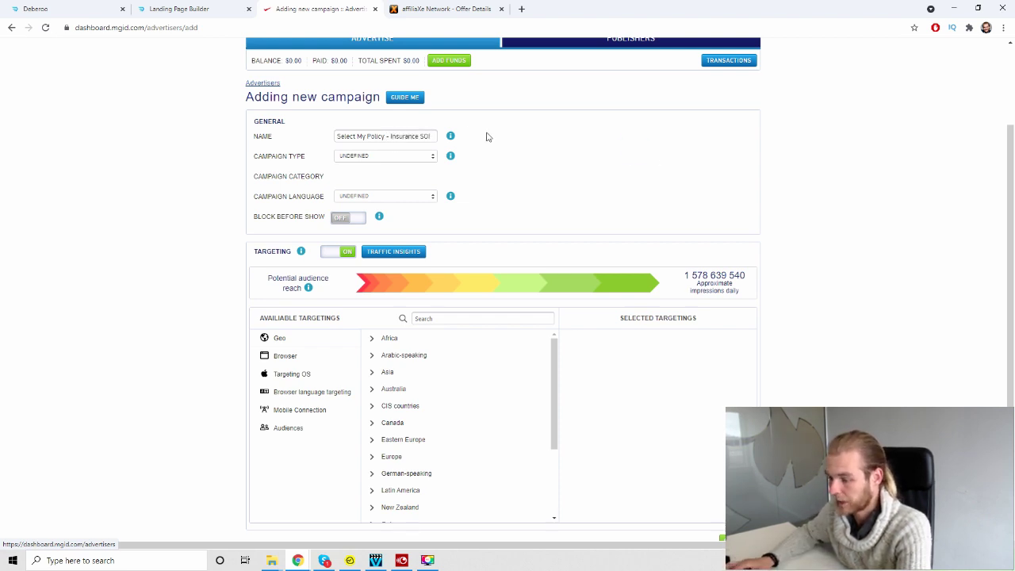
Step: Set the campaign type to Product Promotions and the campaign category to Insurance under Personal Finance
left_click(403, 156)
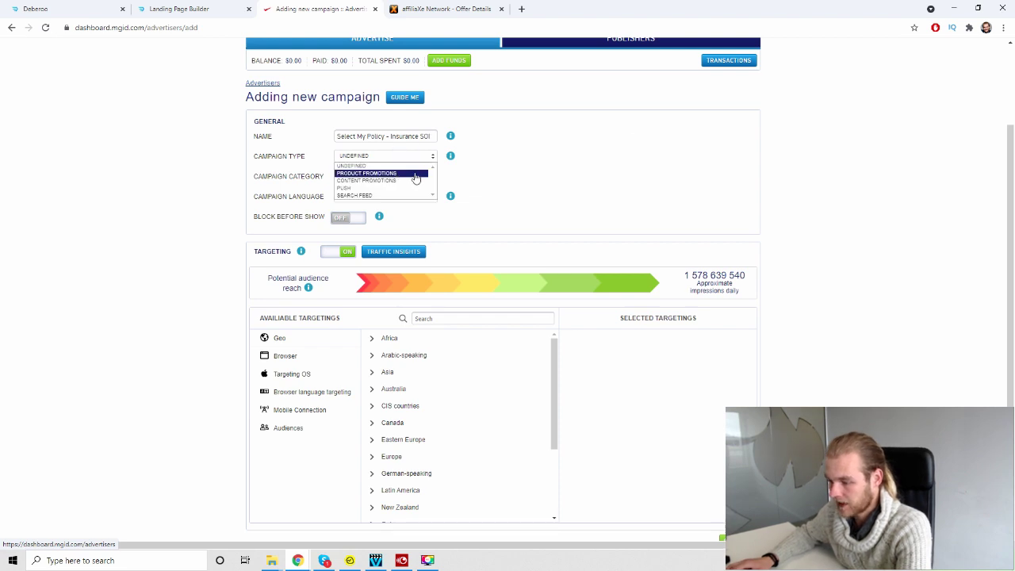
left_click(416, 176)
scroll(505, 133, "down", 1)
left_click(501, 131)
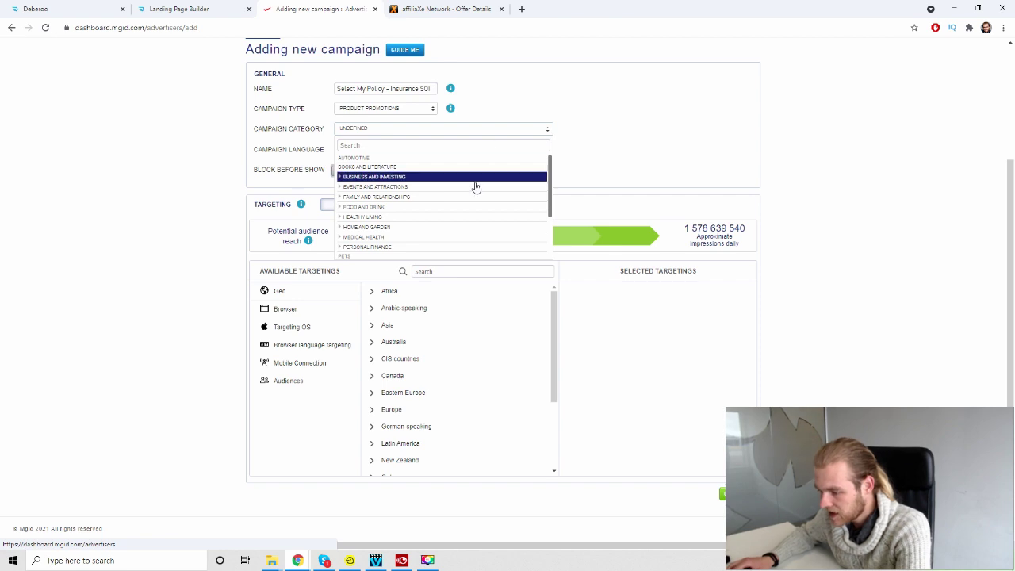
scroll(479, 187, "down", 2)
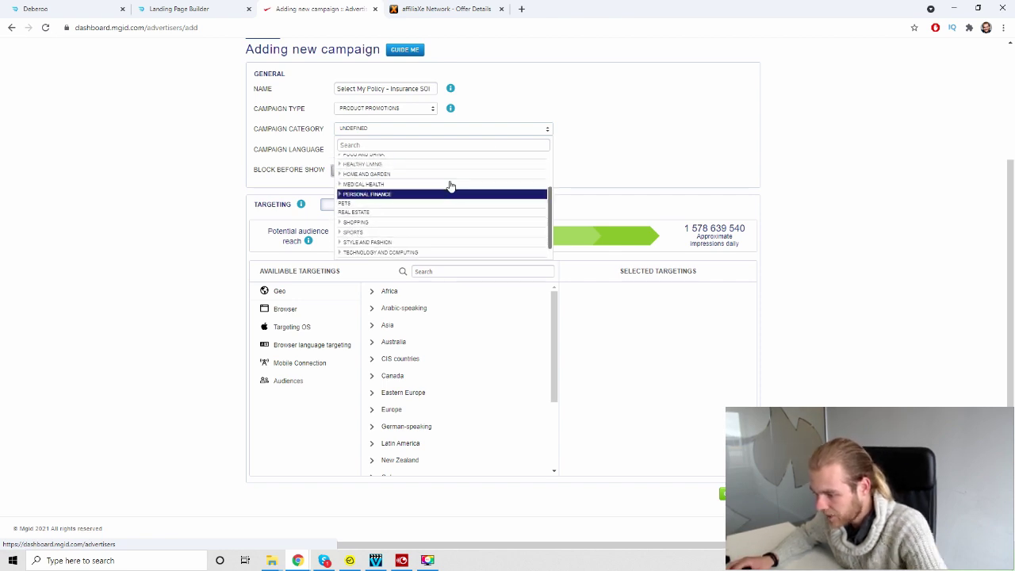
scroll(449, 185, "down", 1)
left_click(340, 178)
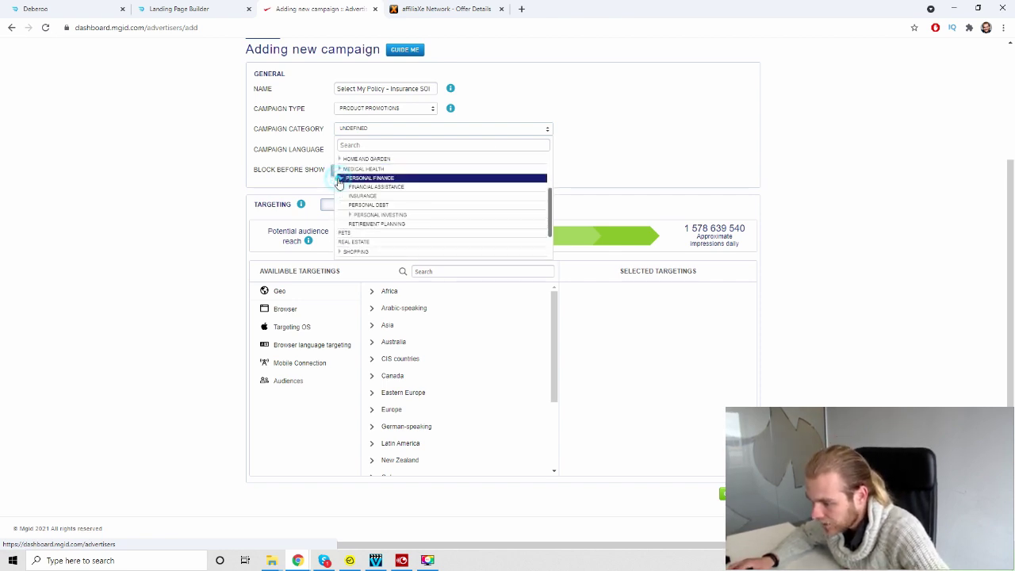
left_click(438, 198)
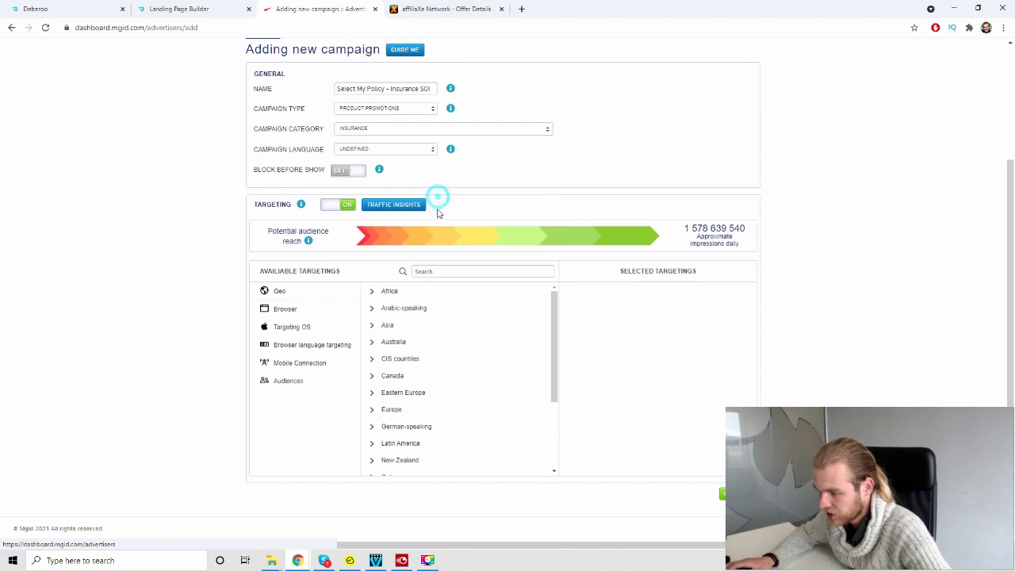
Step: Set the campaign language to English and enable Block Before Show
left_click(408, 150)
left_click(399, 166)
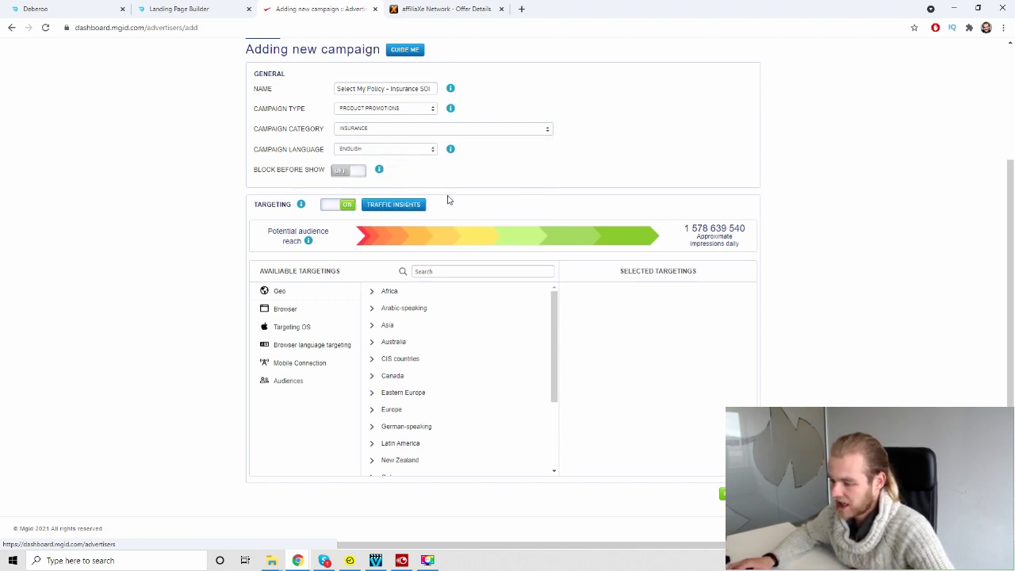
left_click(339, 171)
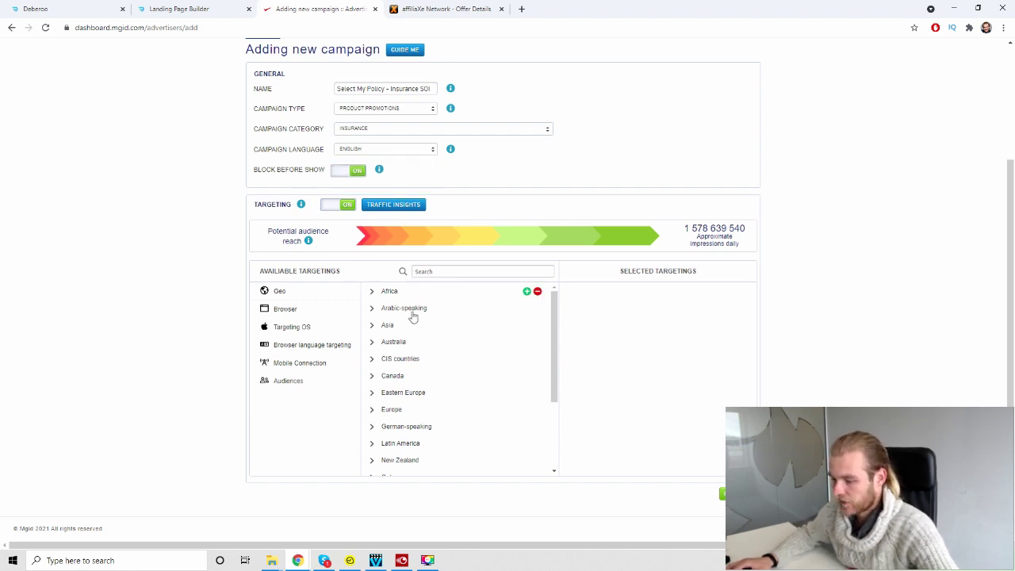
Step: Add USA to the selected geo targetings and review its regions and the states in the Midwest
scroll(405, 349, "down", 3)
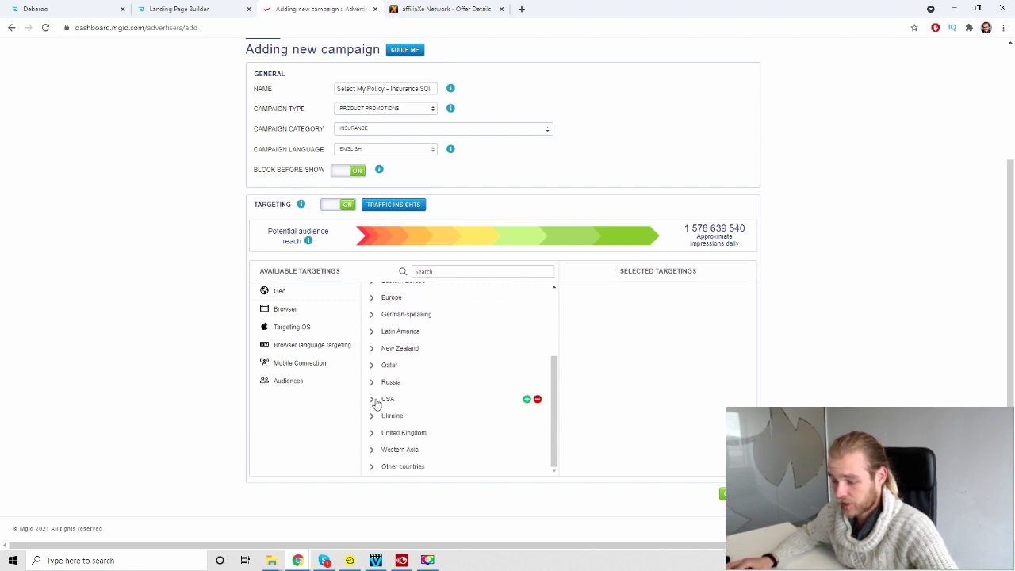
left_click(526, 399)
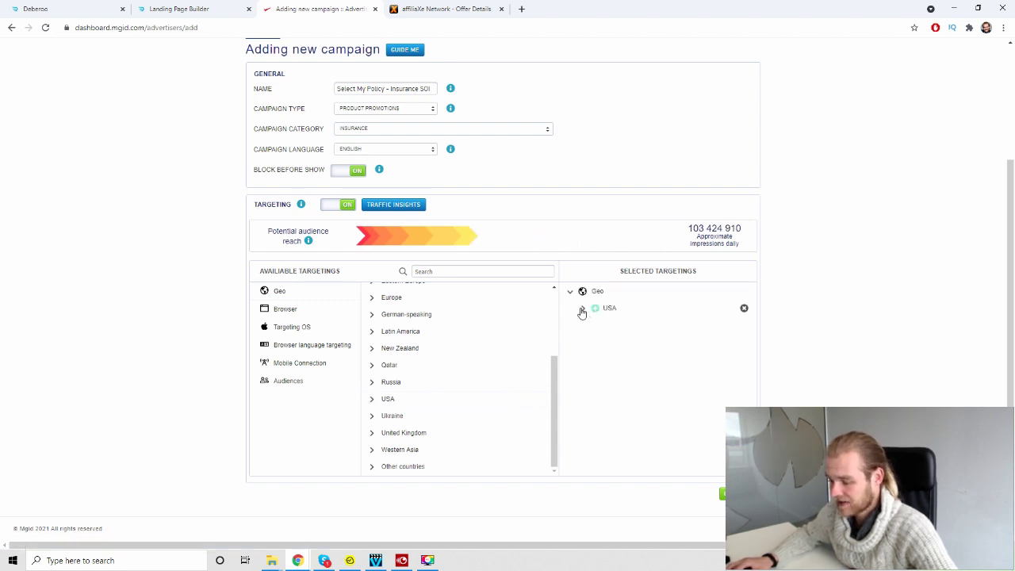
left_click(583, 308)
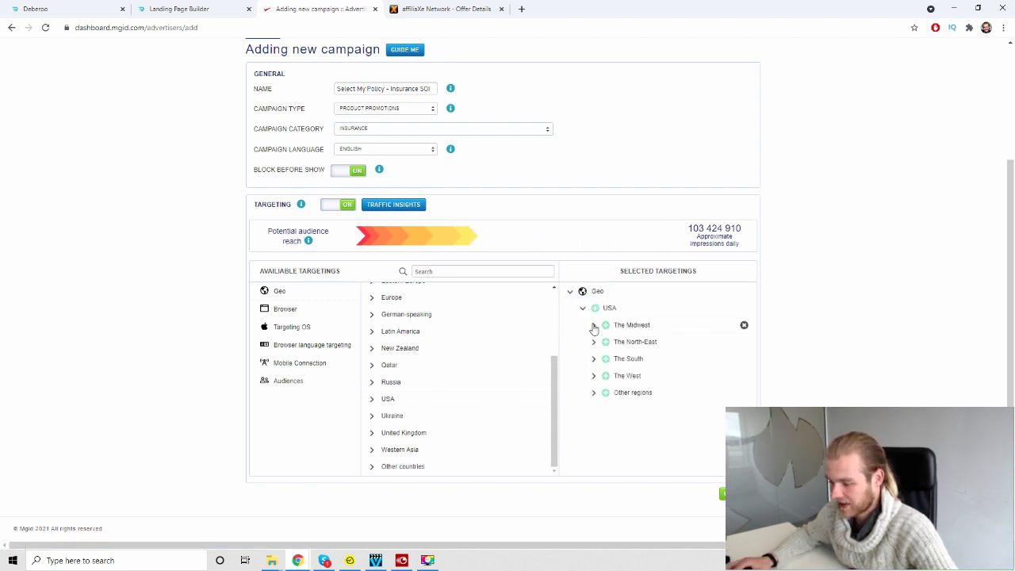
left_click(594, 325)
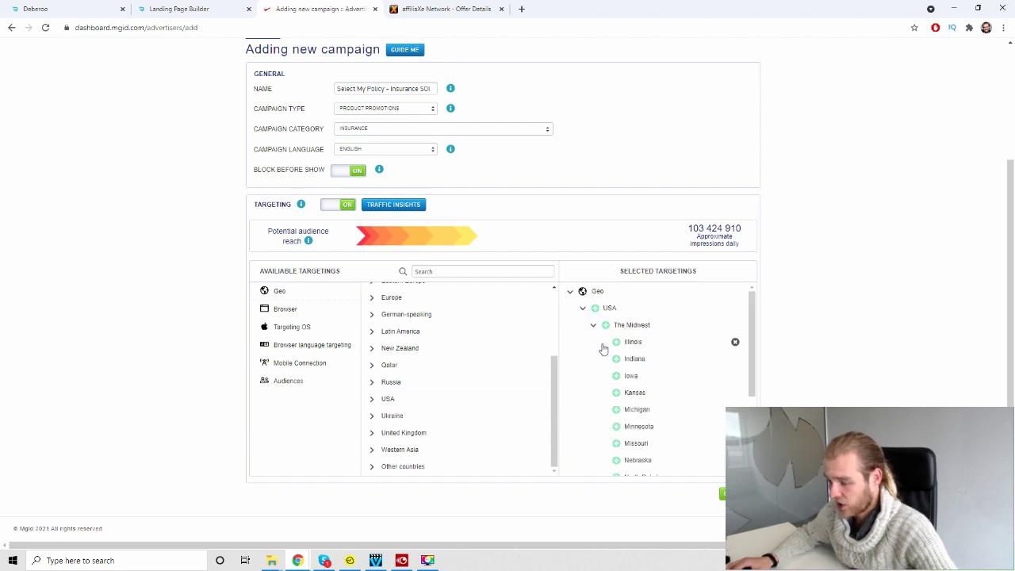
scroll(642, 372, "down", 3)
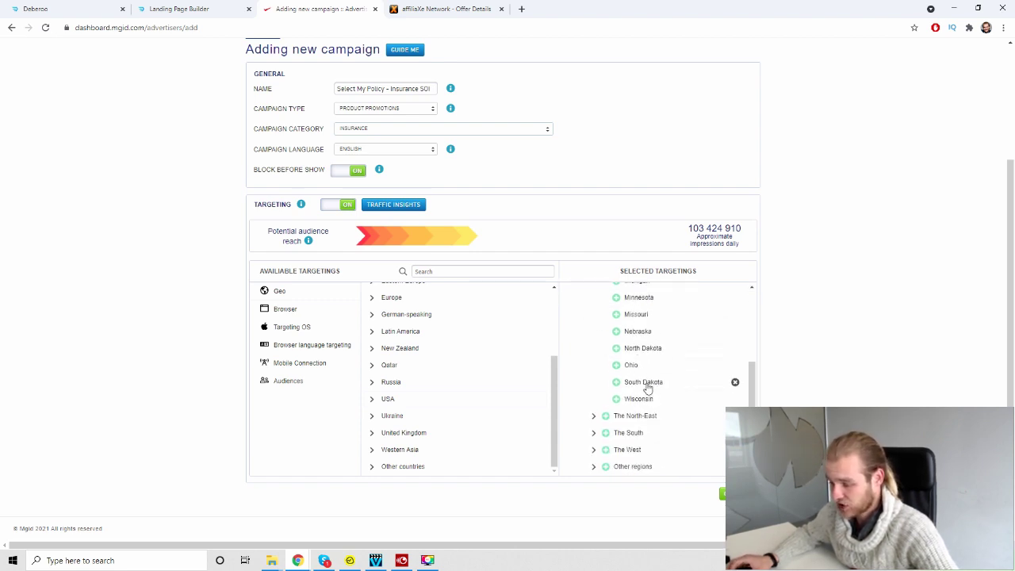
scroll(670, 338, "up", 3)
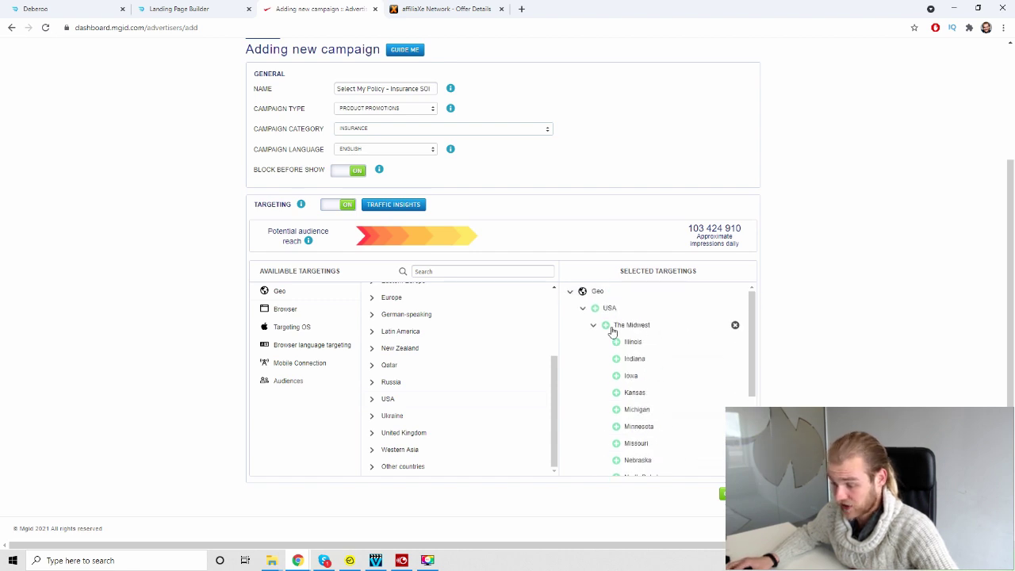
left_click(593, 325)
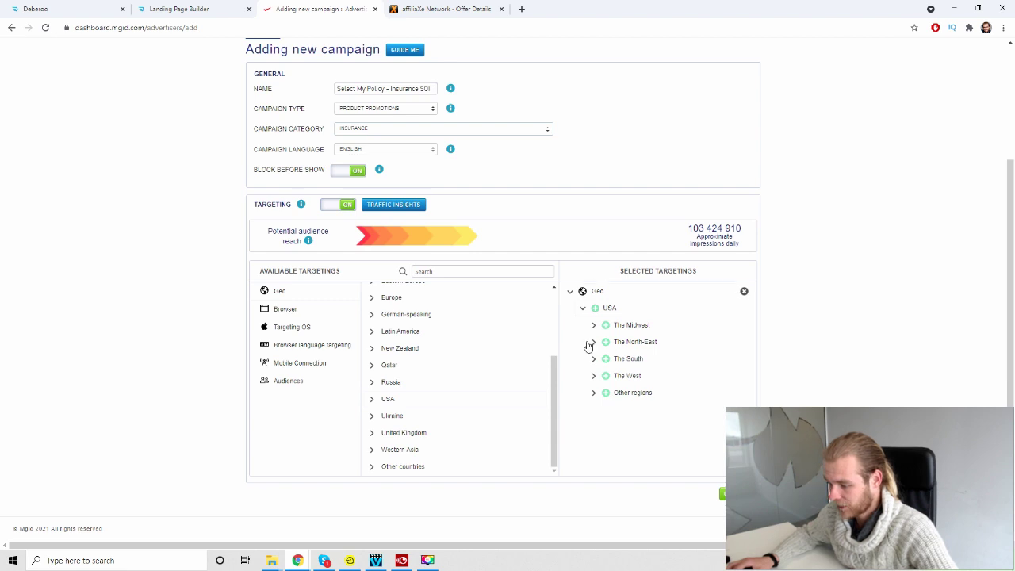
Step: Look through the browser targeting options, and add Desktop OS to the operating system targeting
left_click(297, 308)
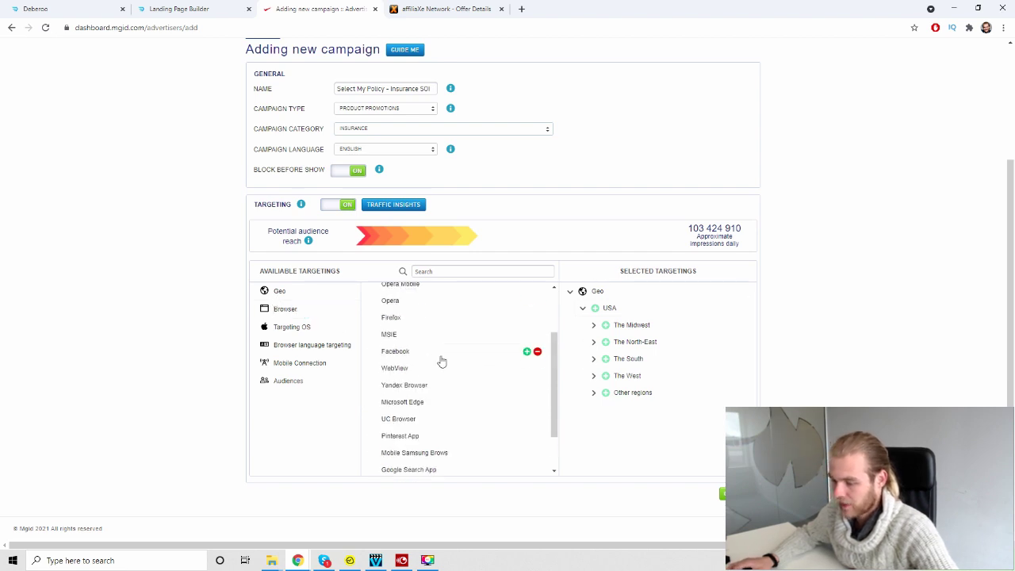
scroll(442, 357, "up", 5)
scroll(453, 312, "down", 3)
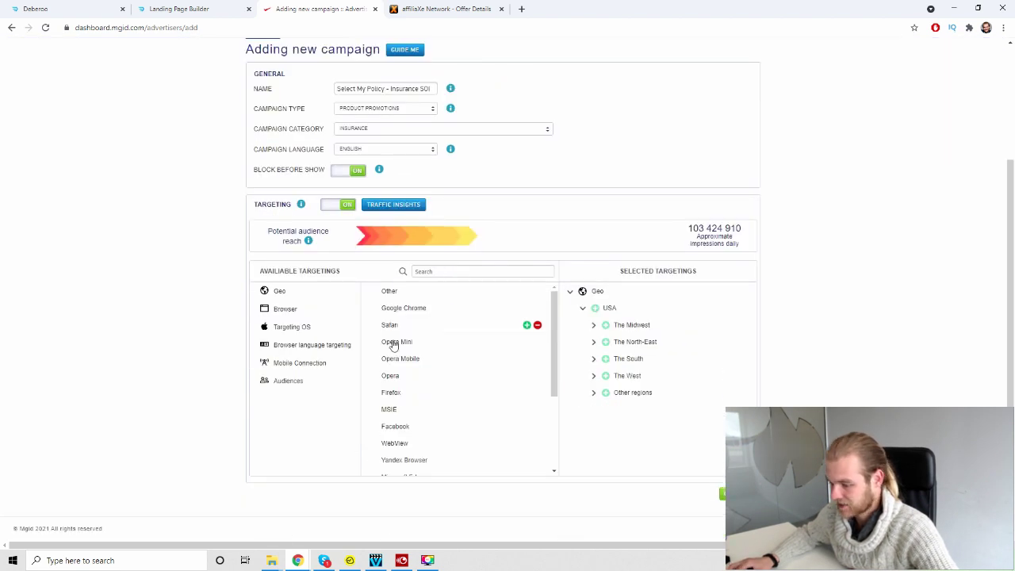
left_click(303, 330)
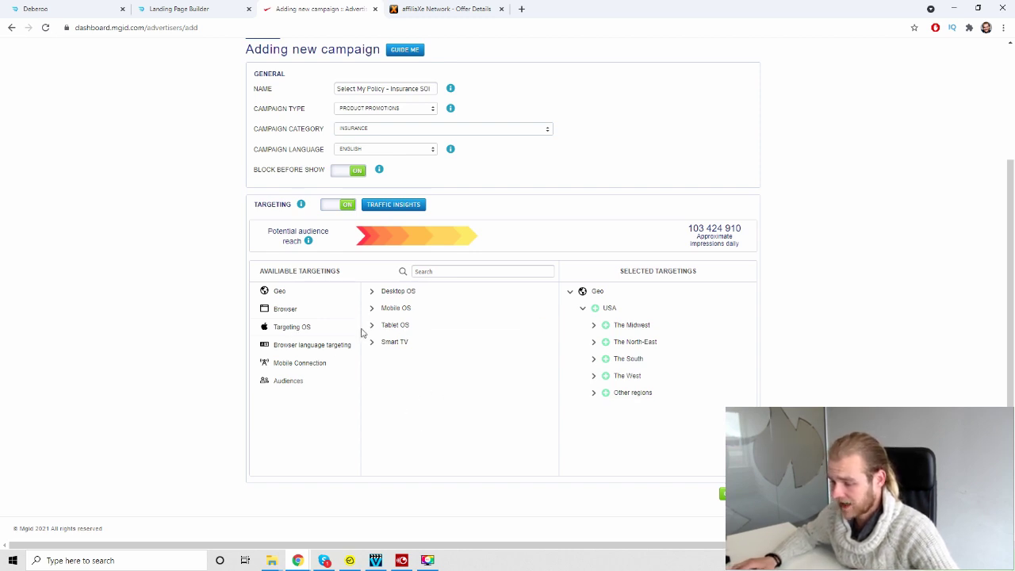
mouse_move(415, 294)
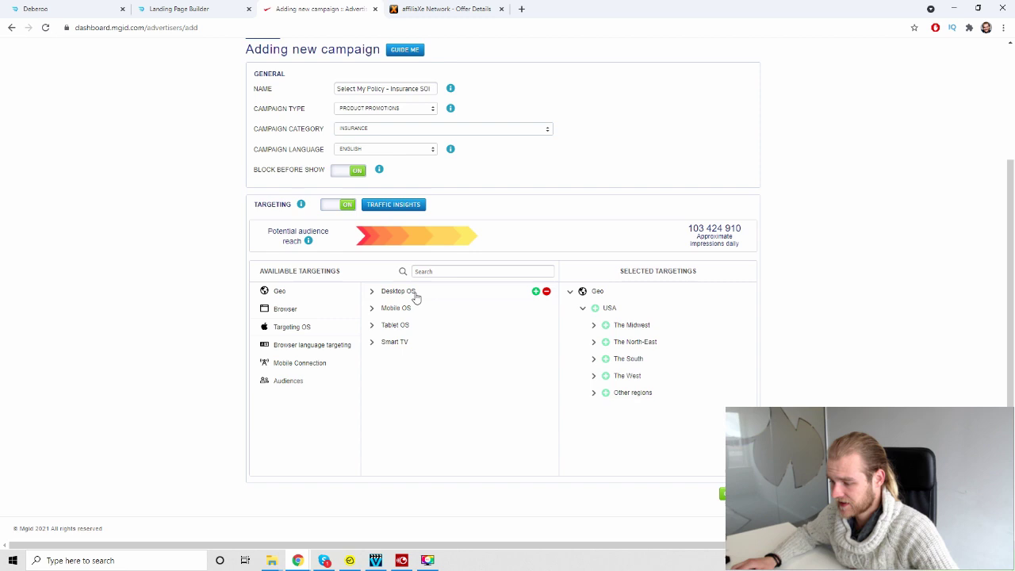
left_click(535, 292)
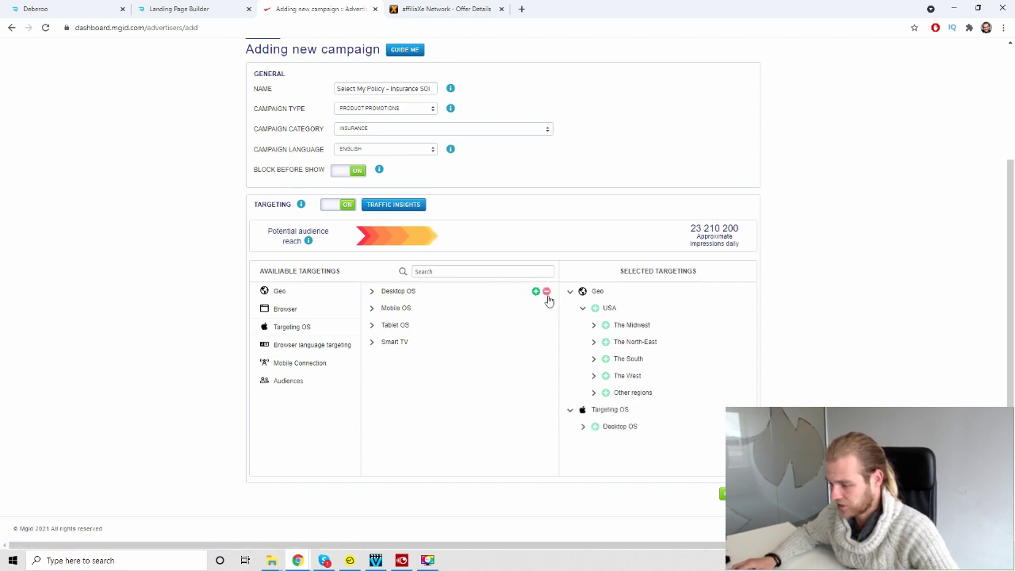
Step: Add English as the browser language targeting and check the mobile connection and audience options
left_click(322, 344)
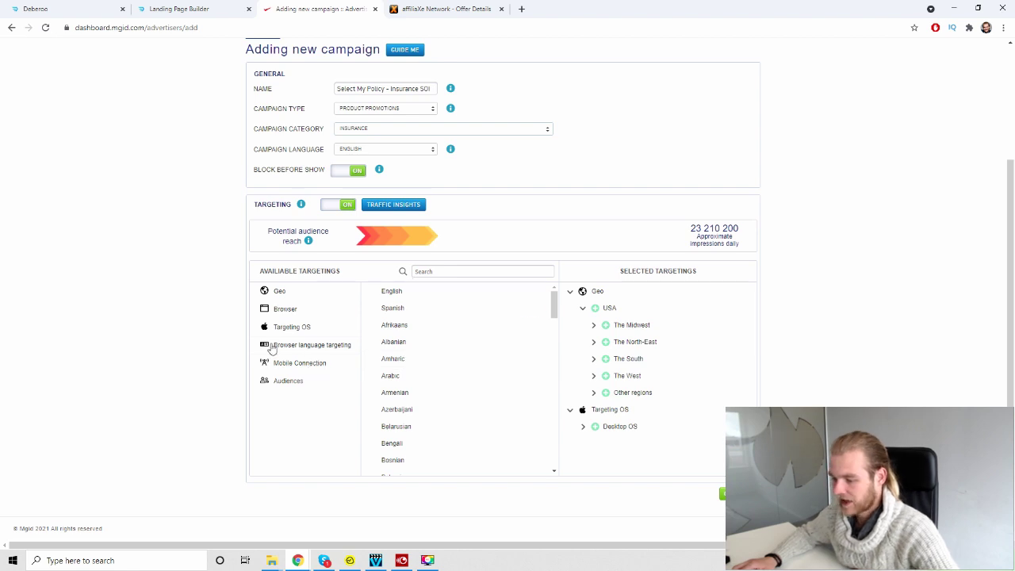
left_click(526, 292)
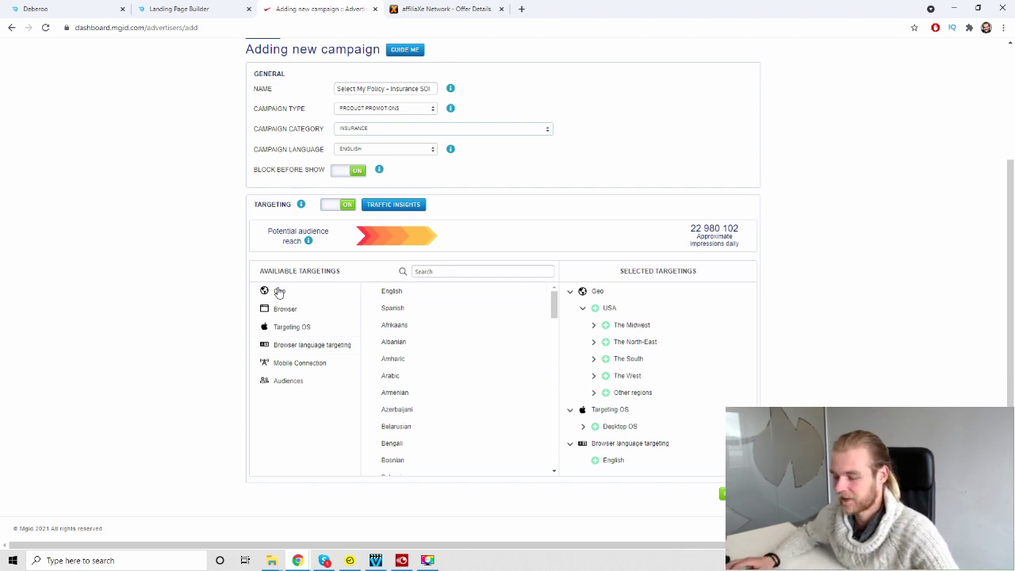
left_click(321, 362)
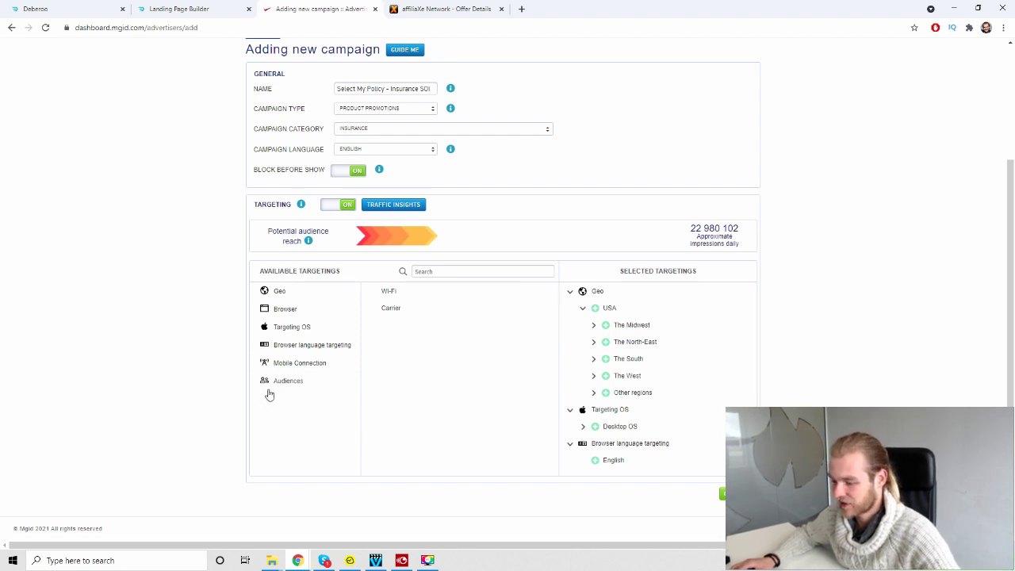
left_click(317, 382)
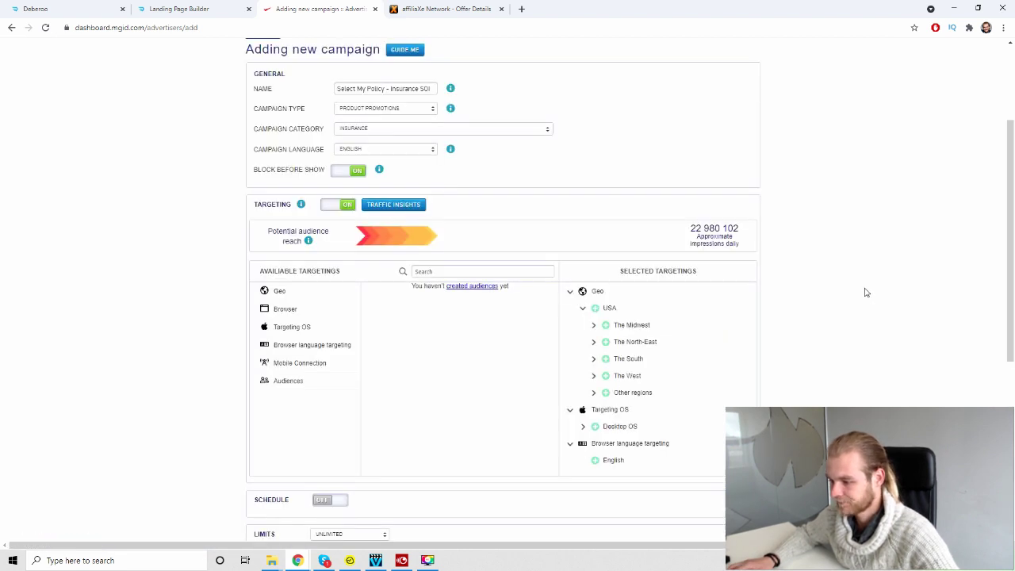
Step: Switch the campaign schedule on and back off
scroll(539, 277, "down", 4)
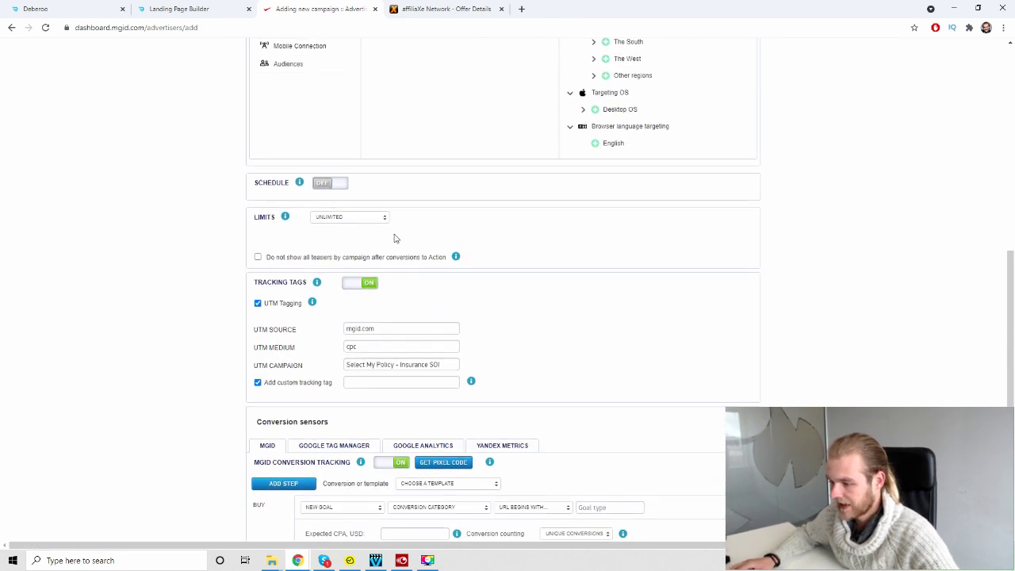
left_click(341, 185)
left_click(341, 187)
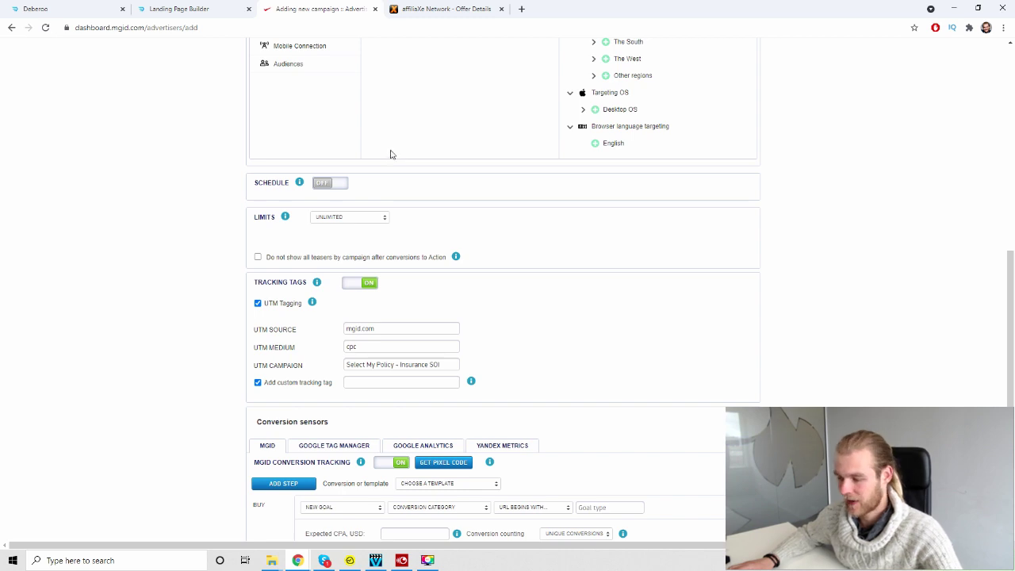
Step: Limit the campaign by budget with a daily limit of $300, split evenly throughout the day
left_click(381, 219)
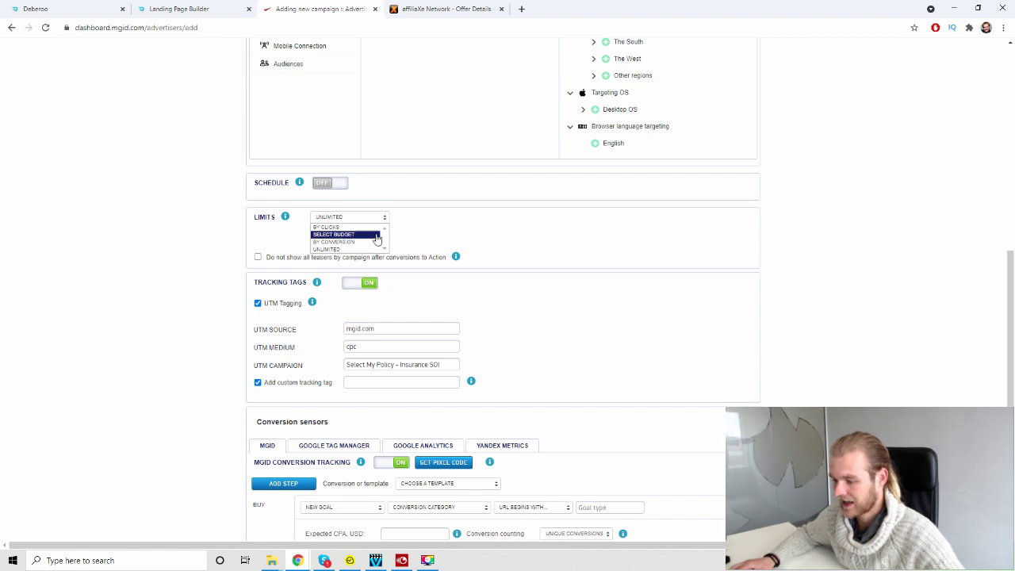
left_click(376, 234)
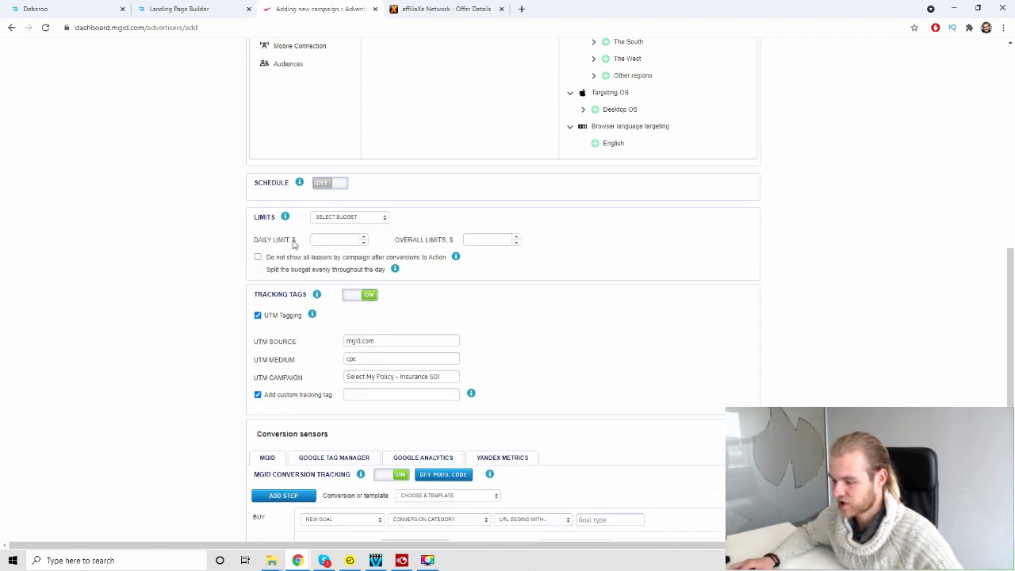
left_click(339, 238)
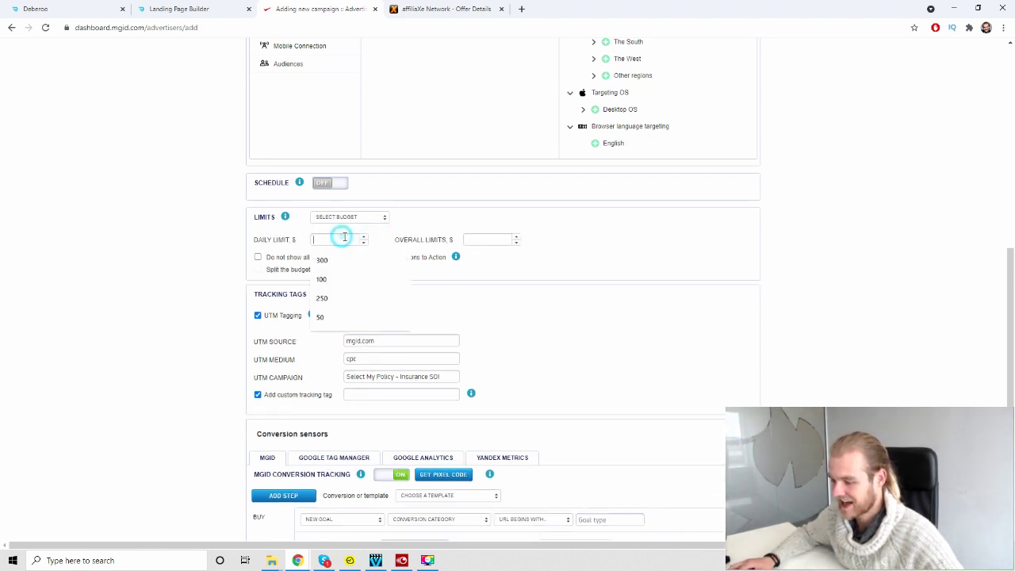
left_click(474, 241)
left_click(337, 239)
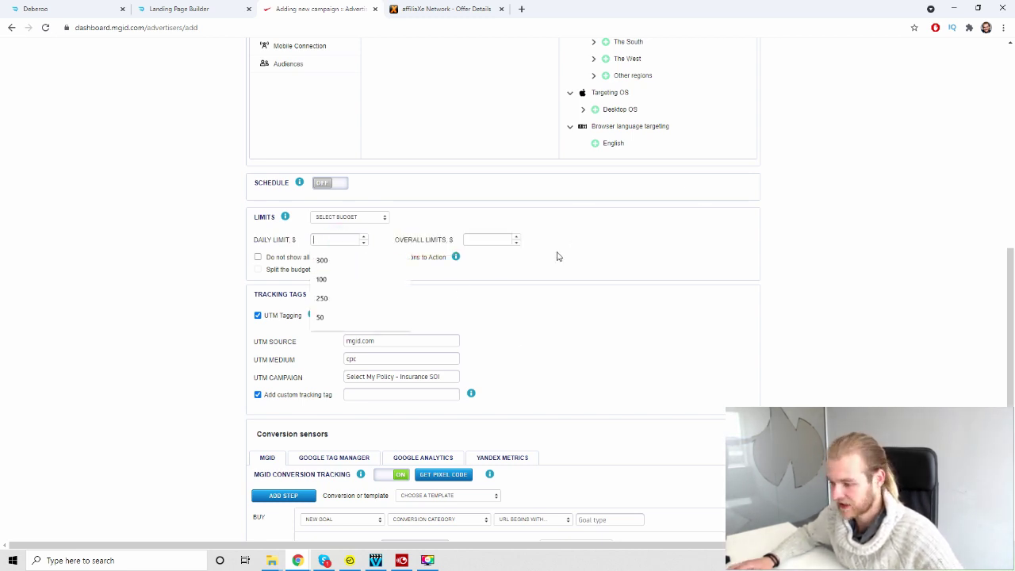
left_click(493, 239)
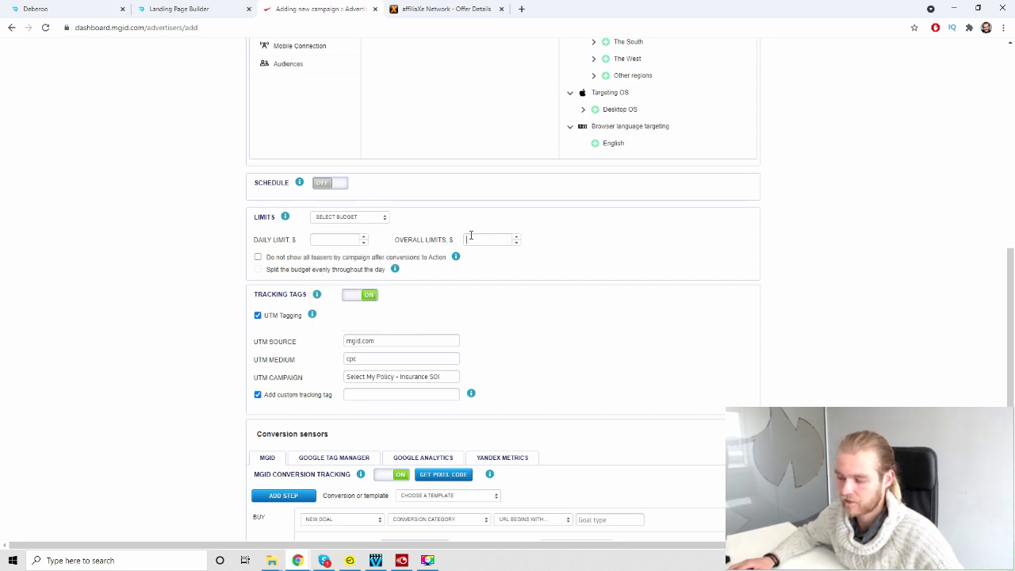
left_click(347, 235)
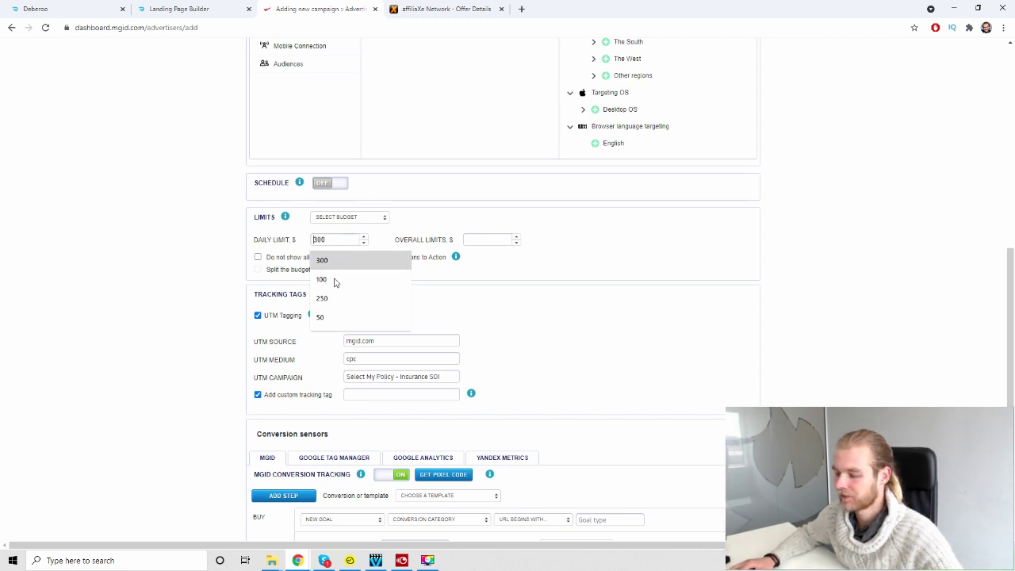
left_click(349, 260)
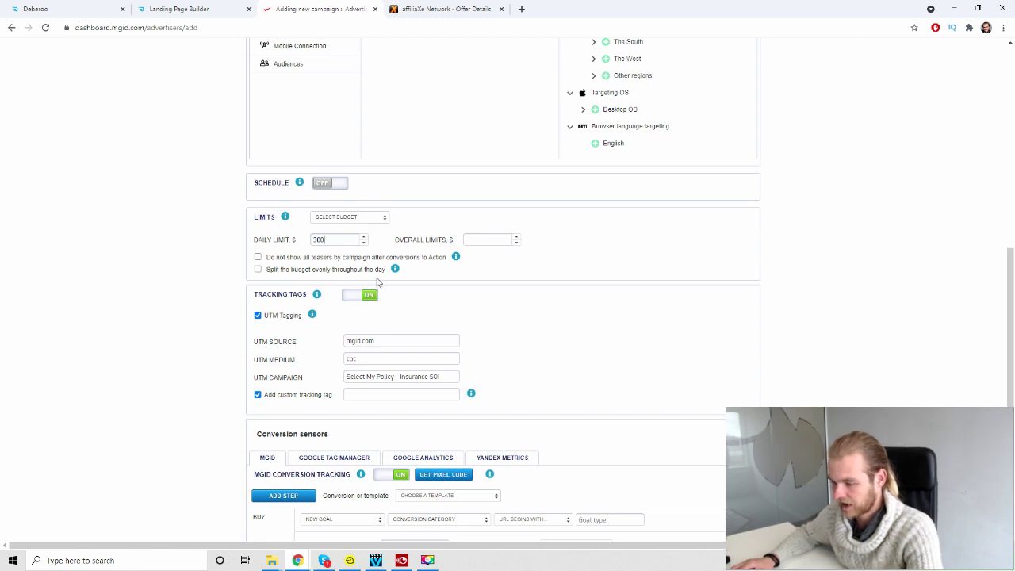
left_click(257, 269)
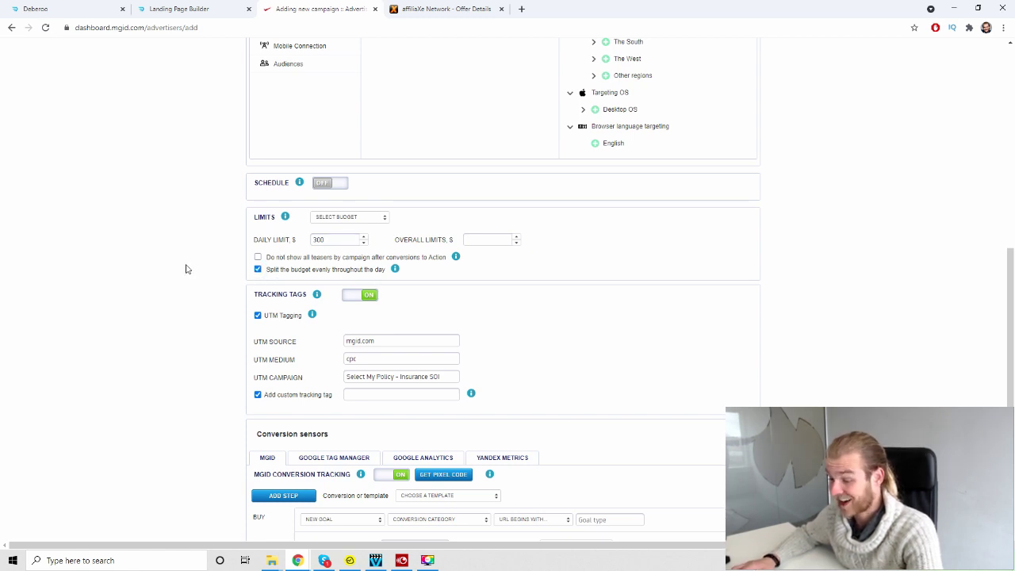
Step: Turn off the tracking tags for the campaign
scroll(186, 270, "down", 2)
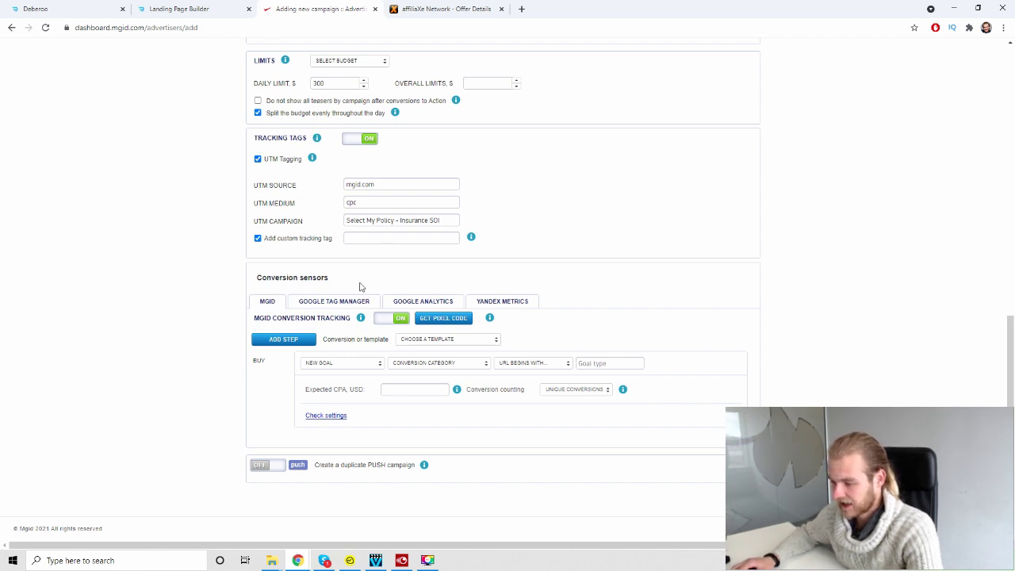
left_click(364, 143)
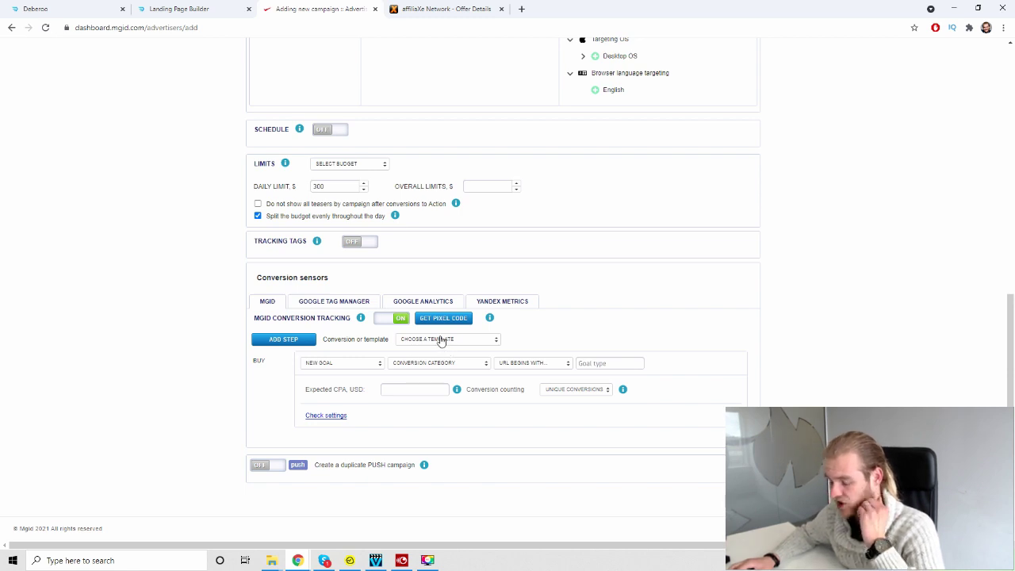
Step: Turn off MGID conversion tracking and save the campaign without any tracking set up
left_click(385, 319)
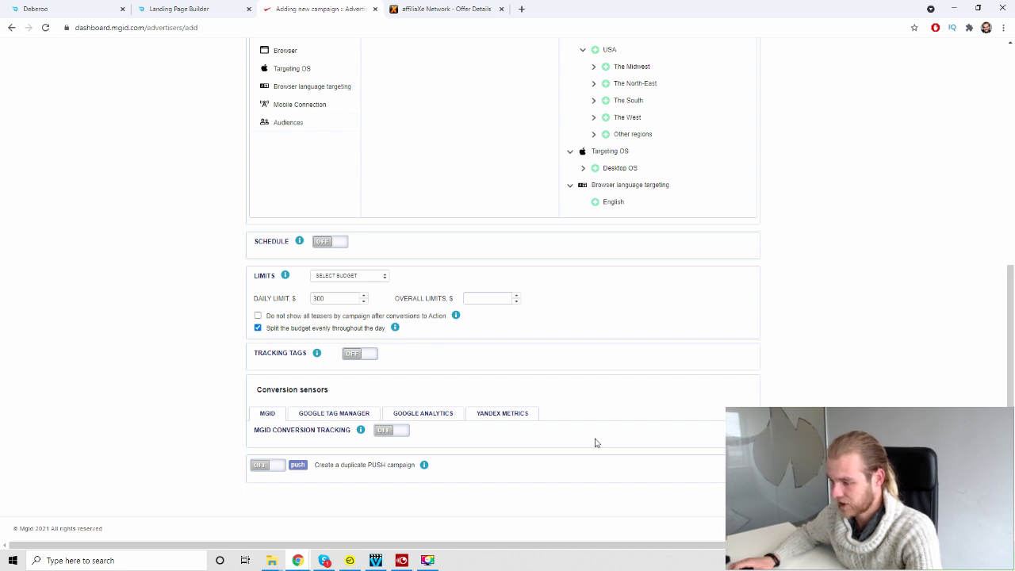
left_click(695, 483)
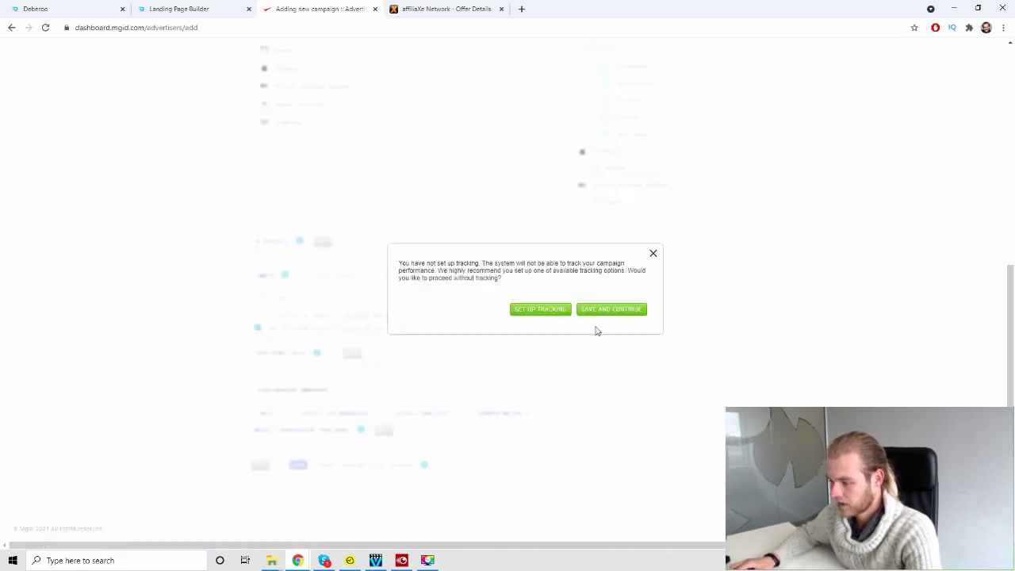
left_click(612, 311)
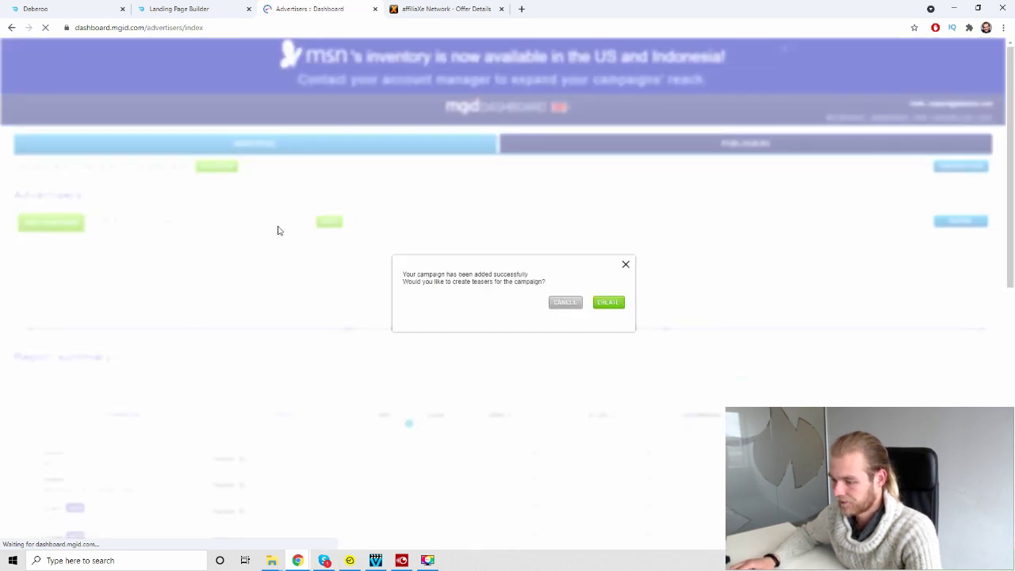
Step: Start a new ad for the saved campaign and use the campaign URL copied from the Deberoo tracker as its URL
left_click(615, 306)
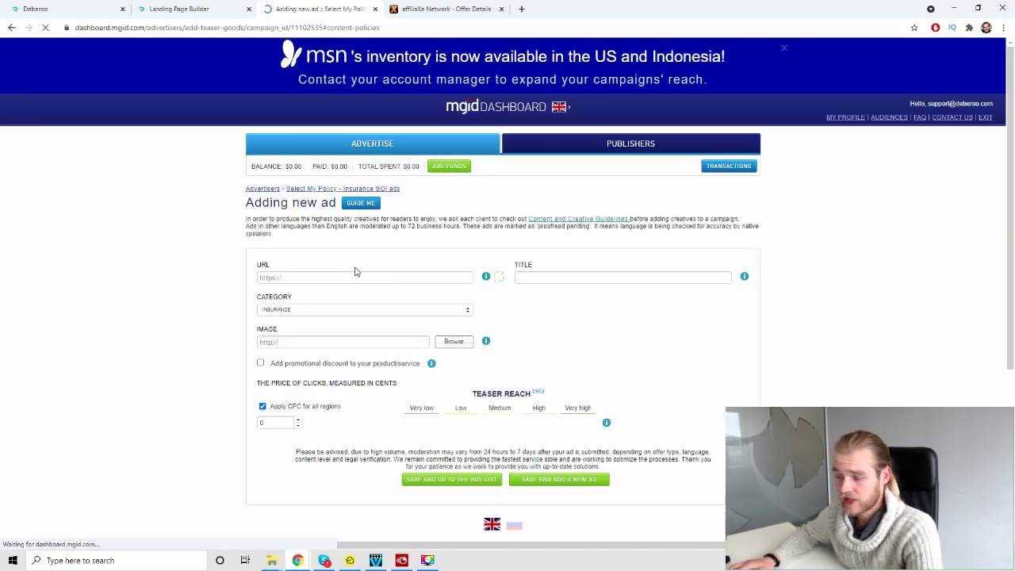
scroll(347, 262, "down", 2)
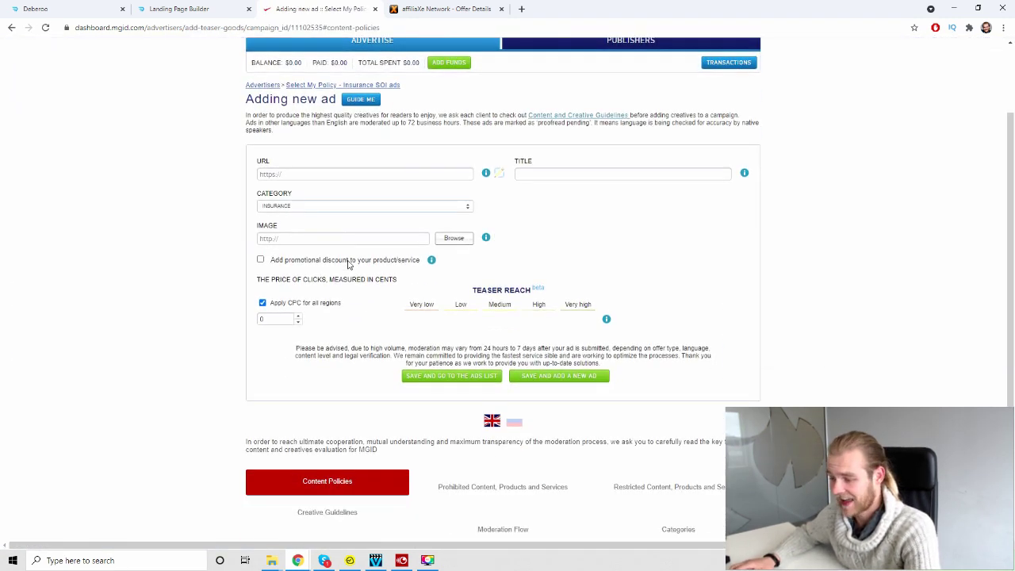
left_click(345, 171)
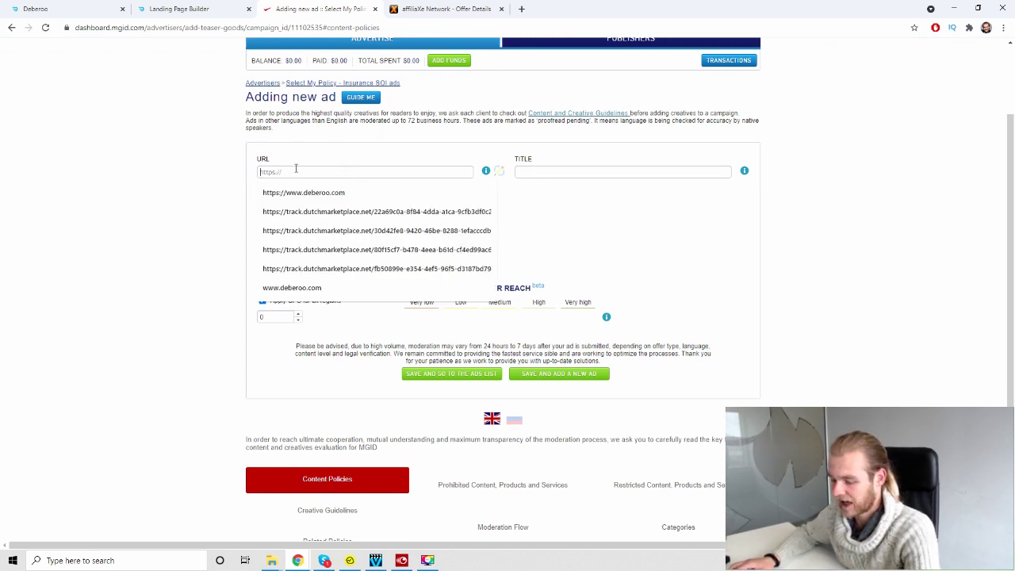
key("ctrl+shift+Tab")
key("ctrl+shift+Tab")
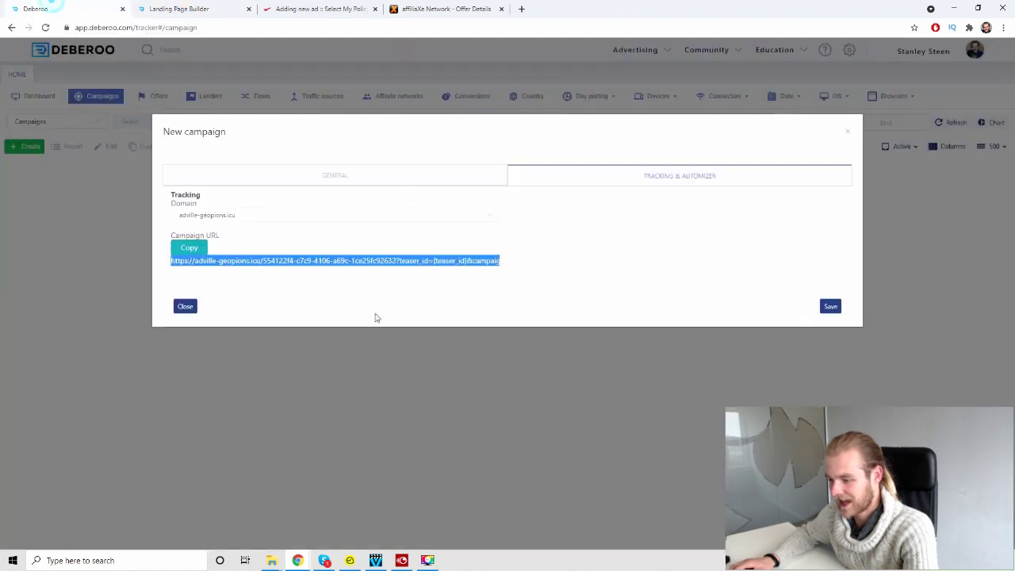
left_click(317, 8)
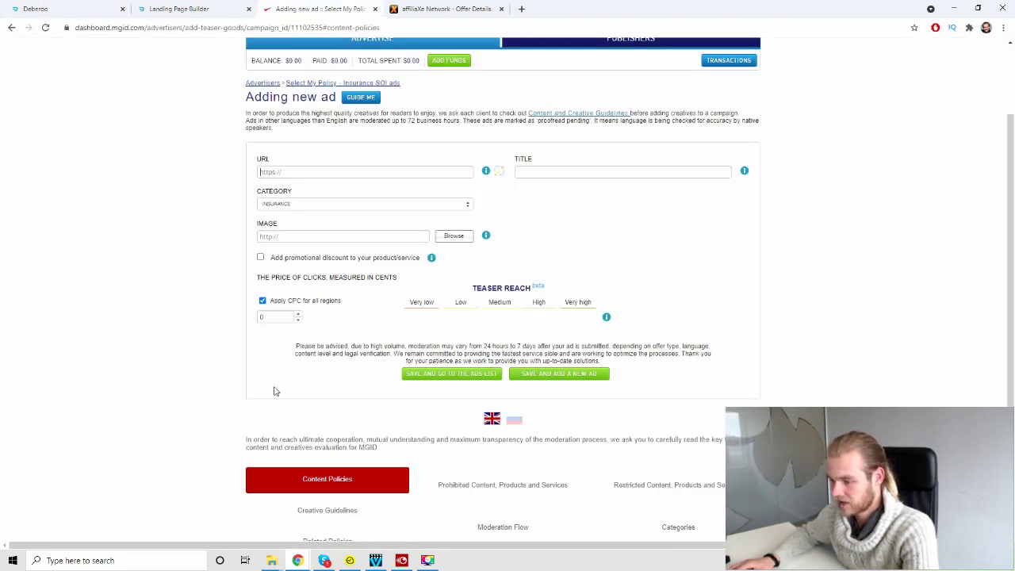
key("ctrl+v")
left_click_drag(275, 171, 138, 174)
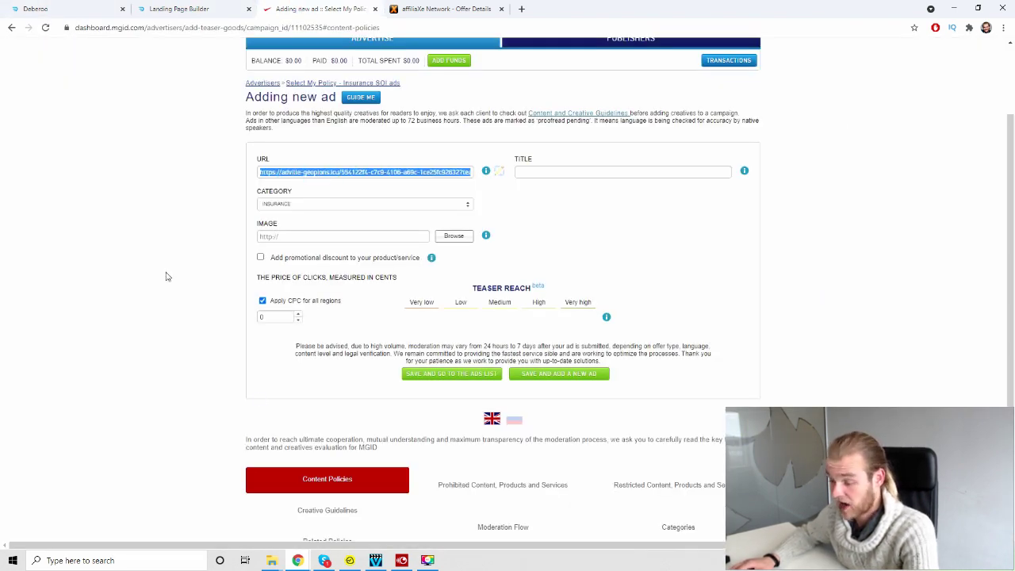
left_click(303, 169)
left_click_drag(304, 169, 496, 172)
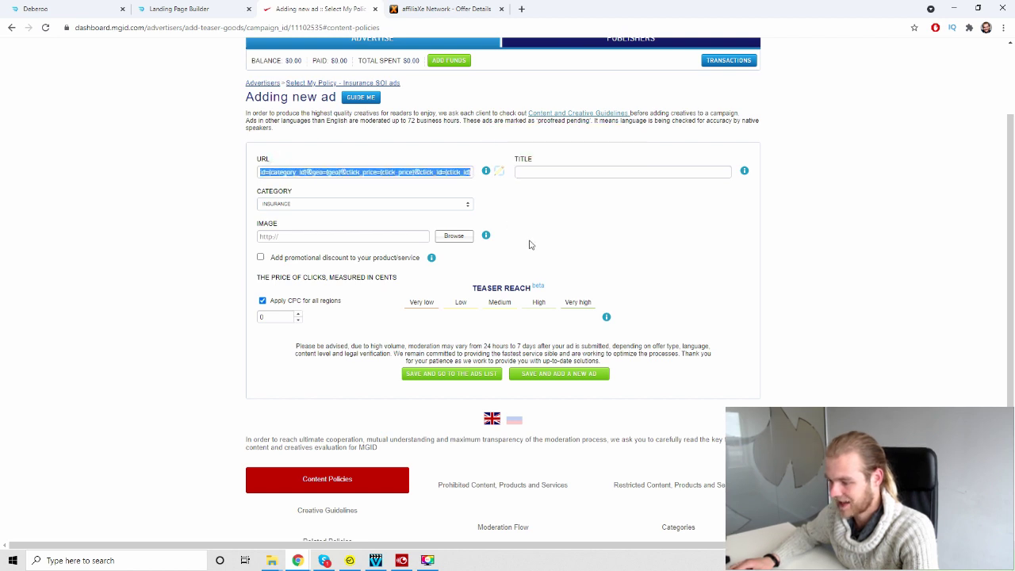
left_click(590, 253)
Step: Title the ad "Insurance Companies Don't Want You To Know This Secret Trick"
left_click(562, 173)
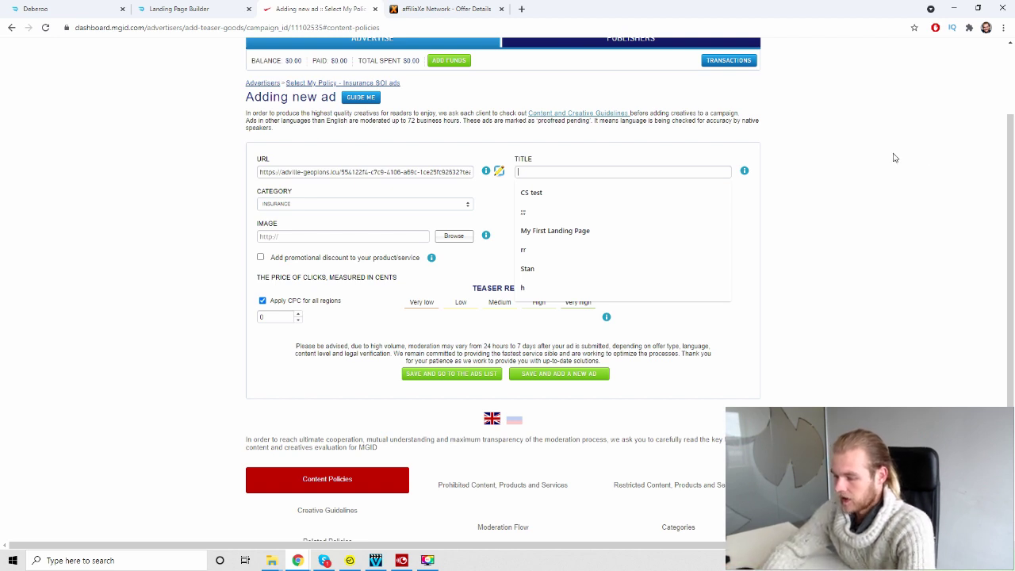
type("In")
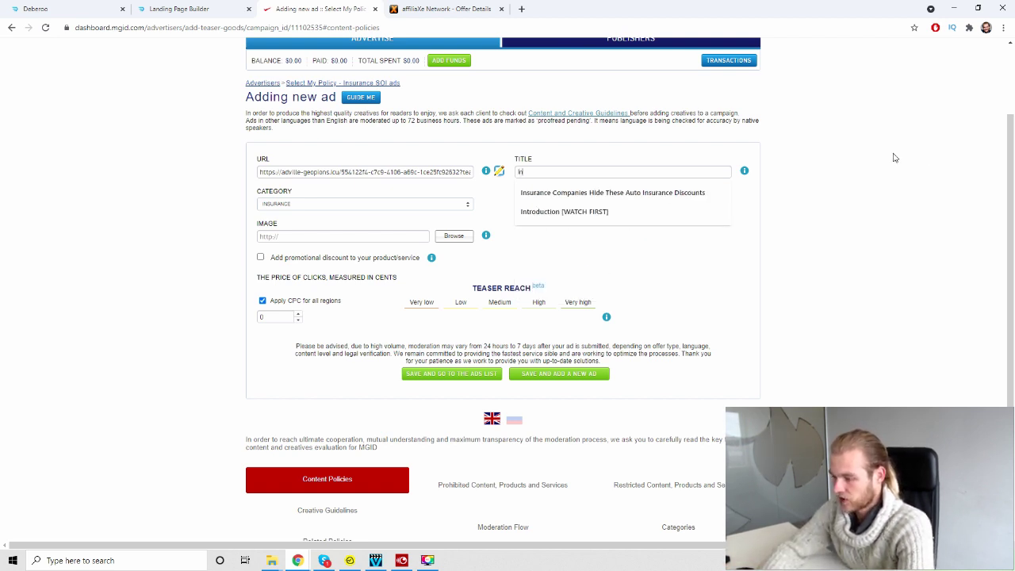
type("surance Compani")
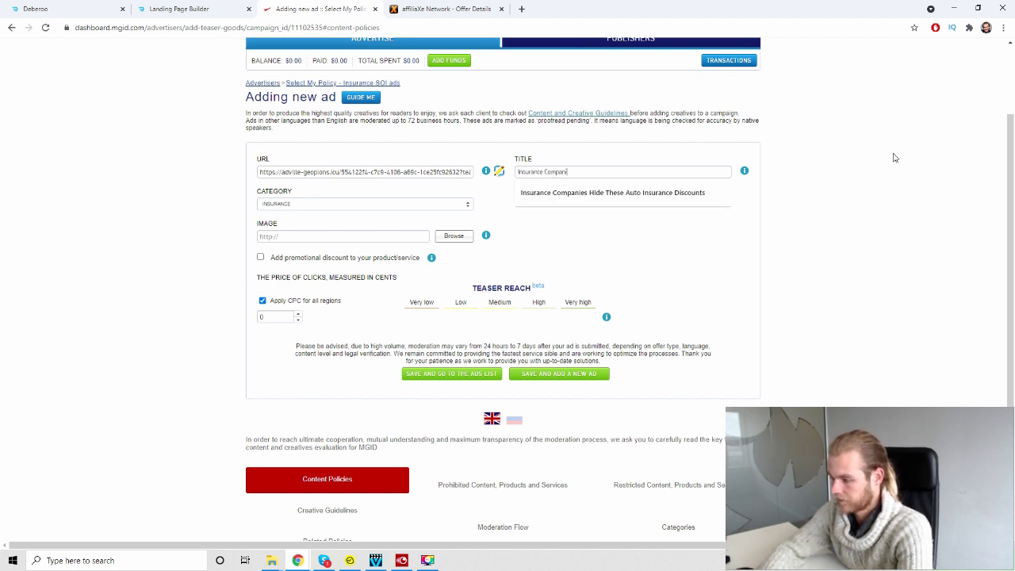
type("es Don't Want You To Know This")
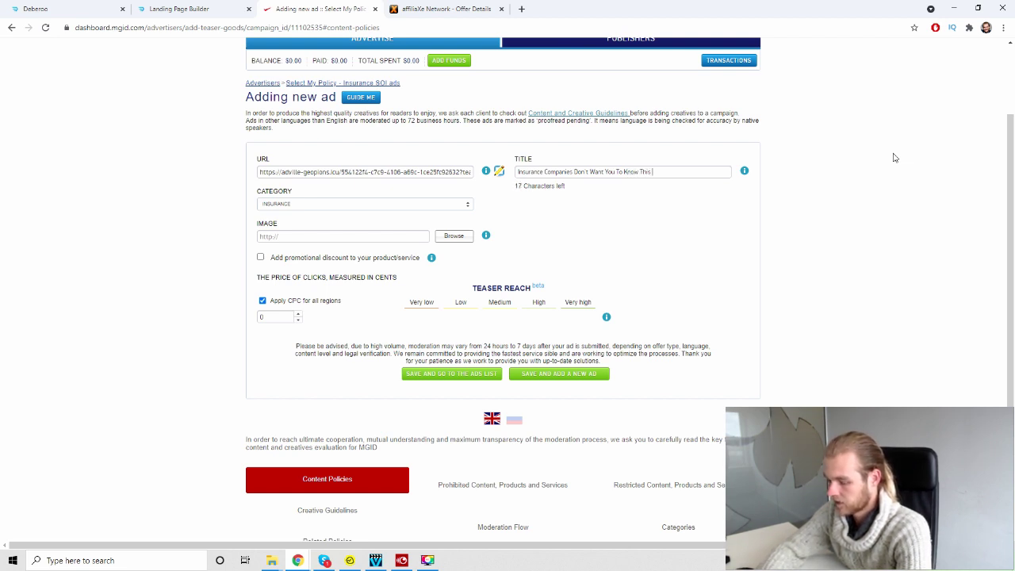
type("Tric")
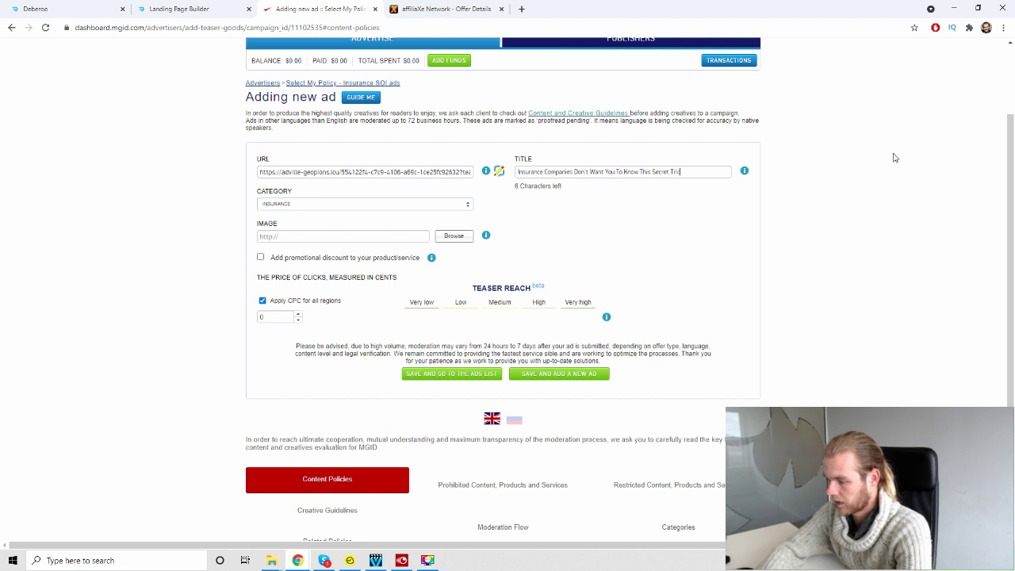
type("k")
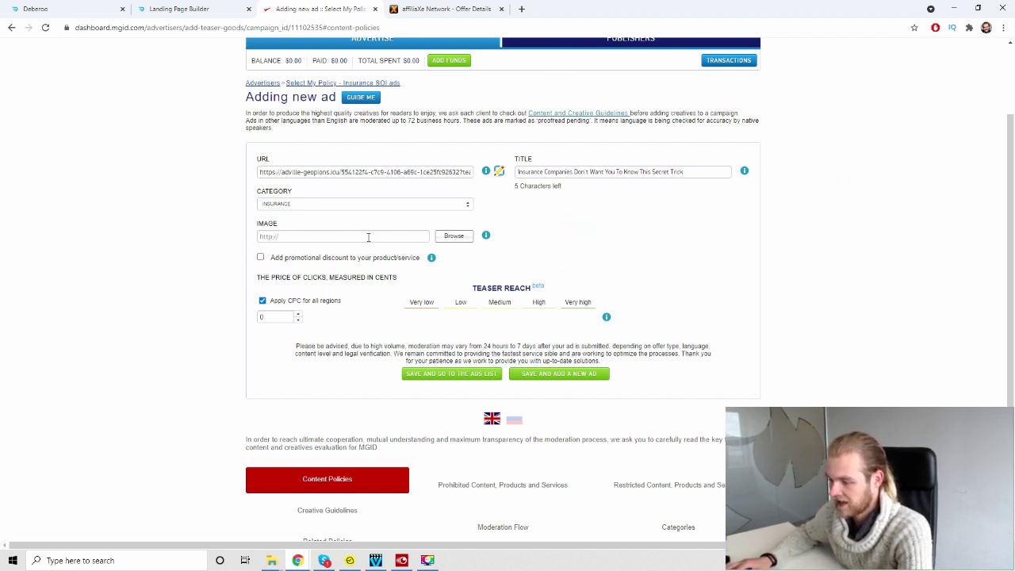
Step: Open Canva in a new browser tab and create a blank custom-size design of 360 x 240 px
mouse_move(485, 237)
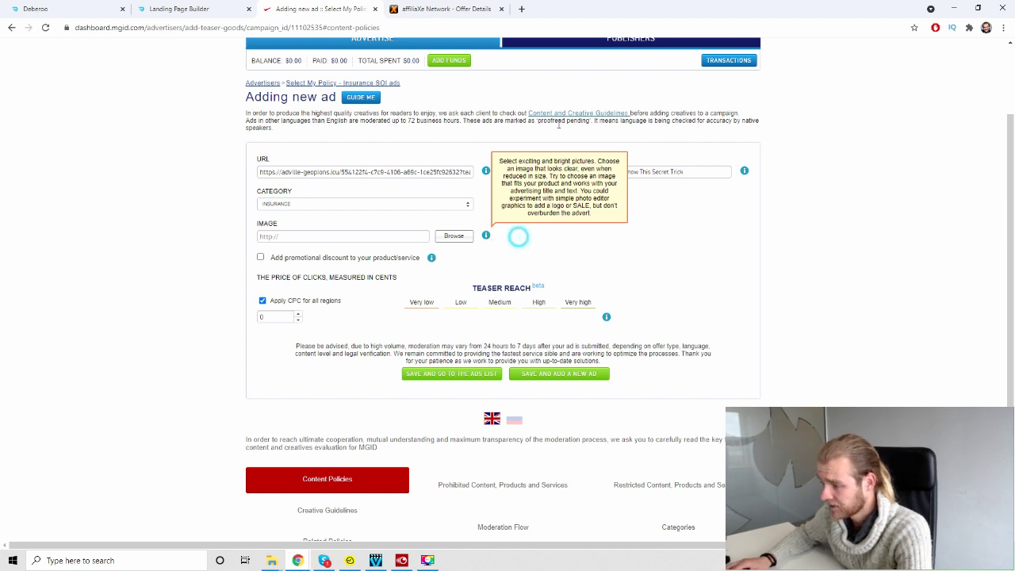
left_click(521, 9)
type("ca")
key("Return")
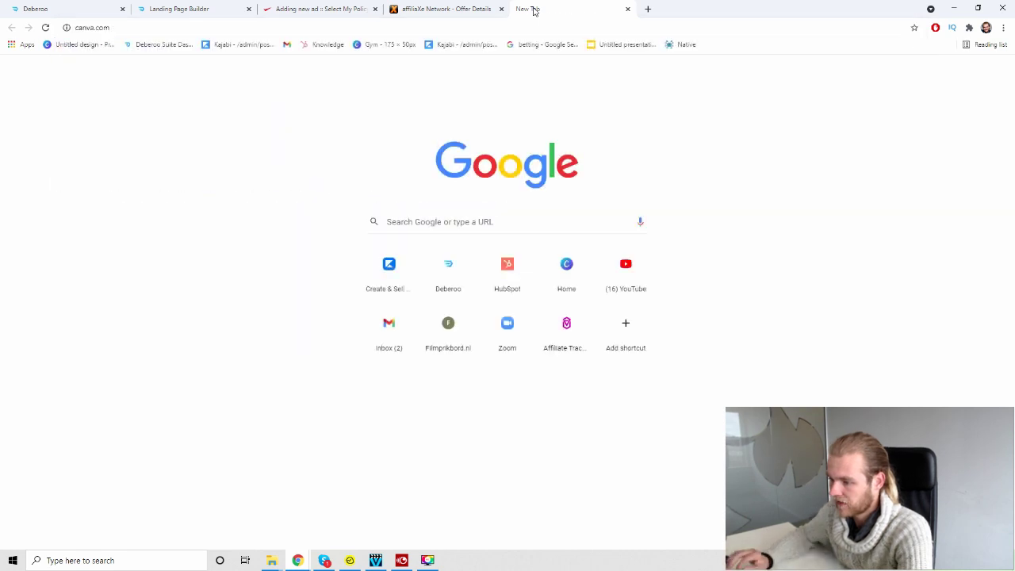
left_click(912, 65)
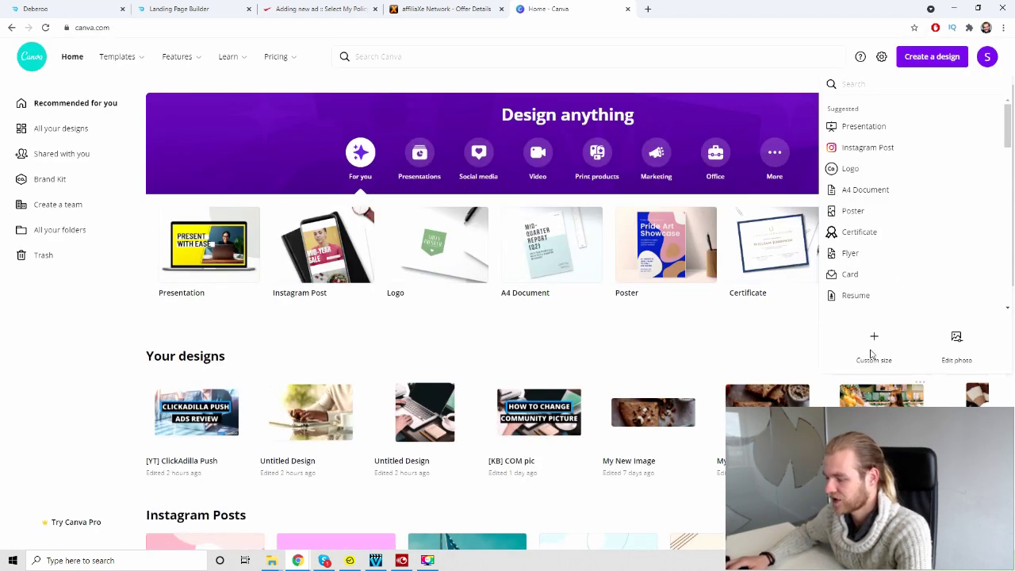
left_click(869, 344)
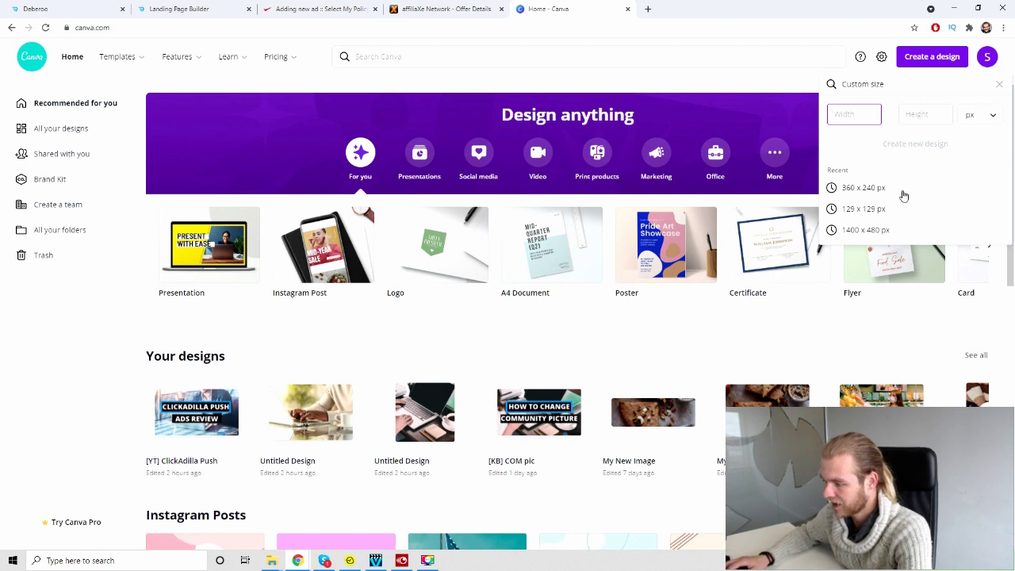
left_click(894, 231)
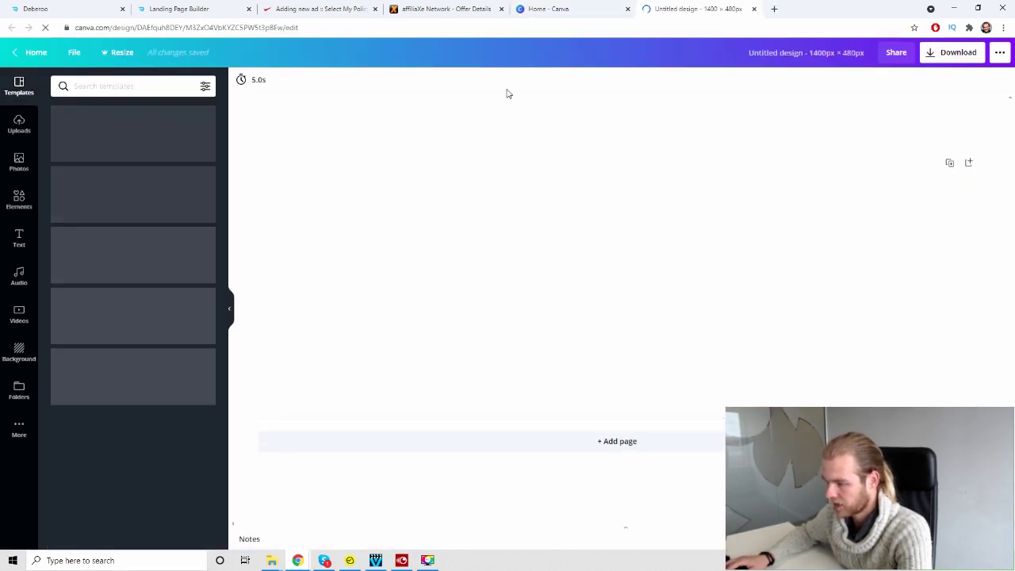
left_click(753, 8)
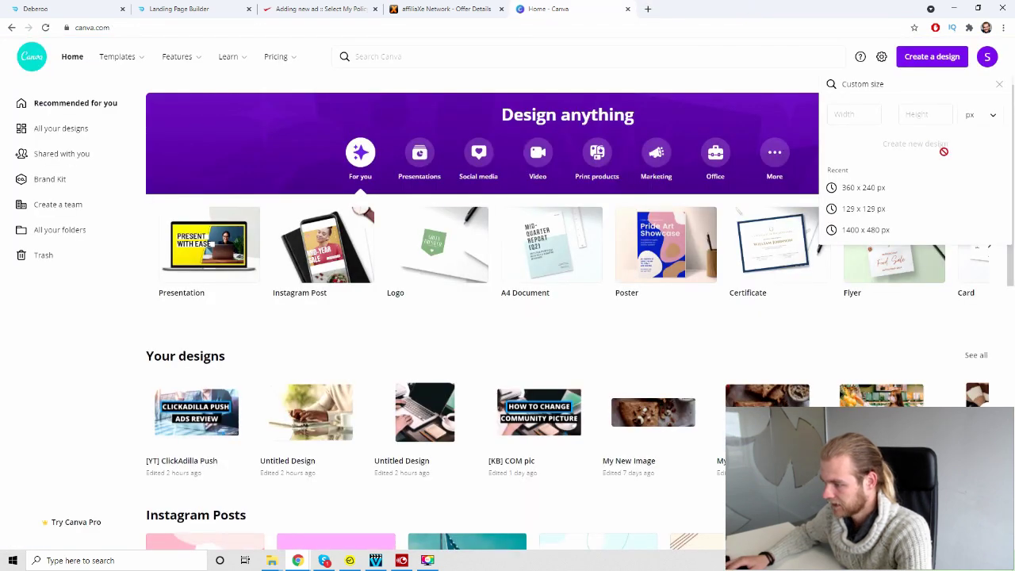
left_click(894, 187)
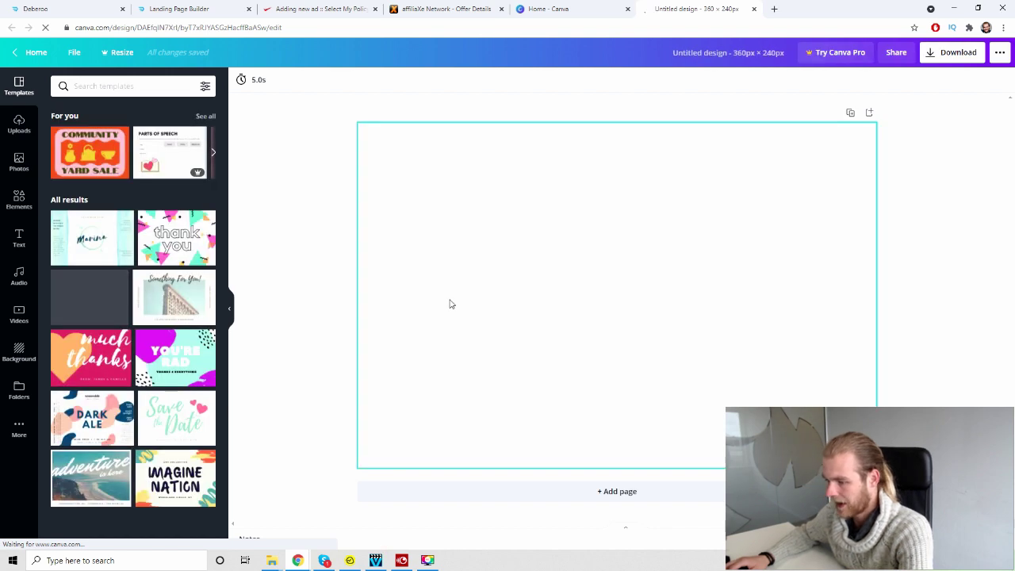
Step: Check the offer name on affiliaXe and search Google Images for "car insurance" in a new browser tab
left_click(774, 8)
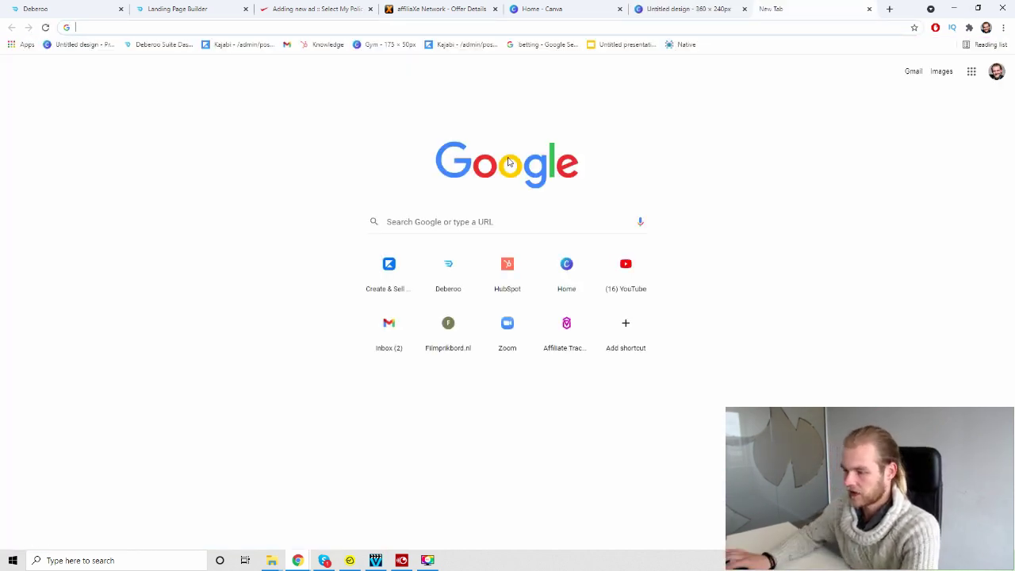
left_click(436, 9)
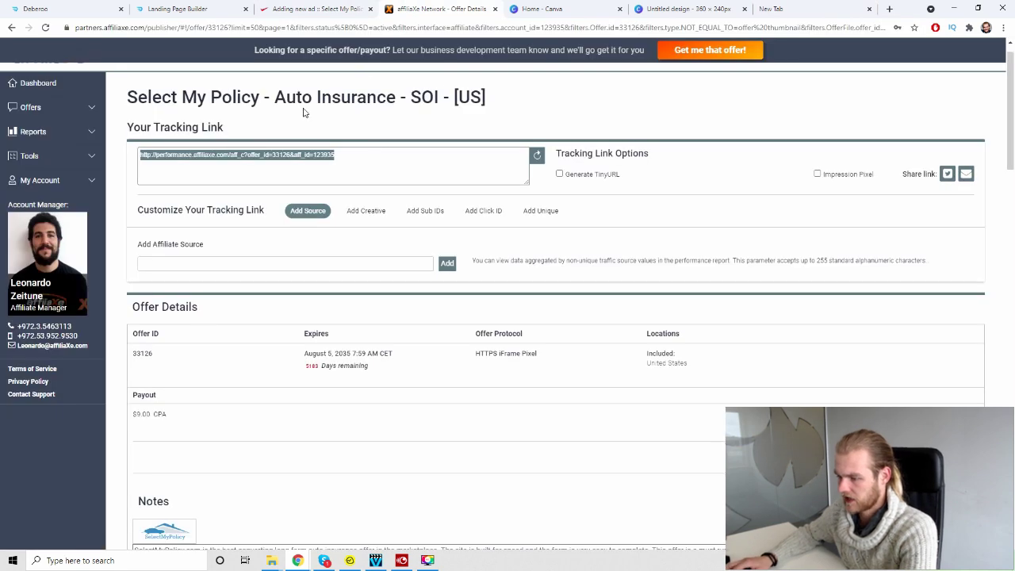
left_click(819, 6)
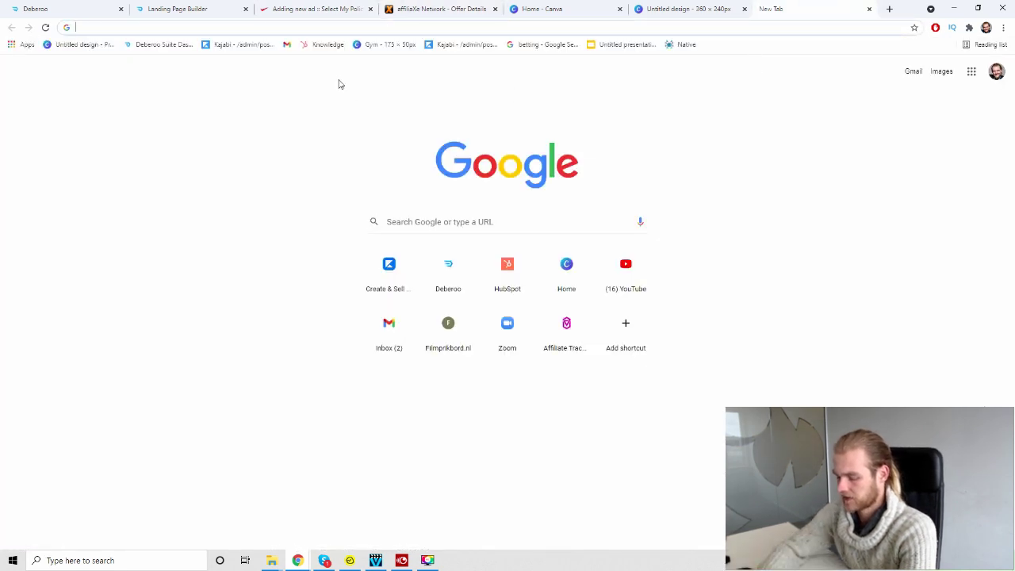
type("car insu")
key("Return")
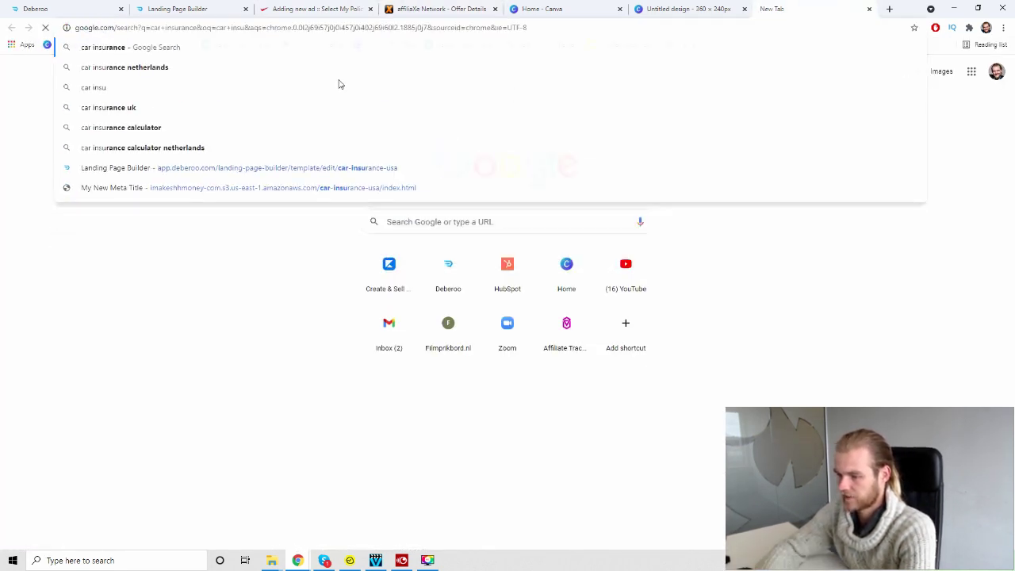
left_click(146, 94)
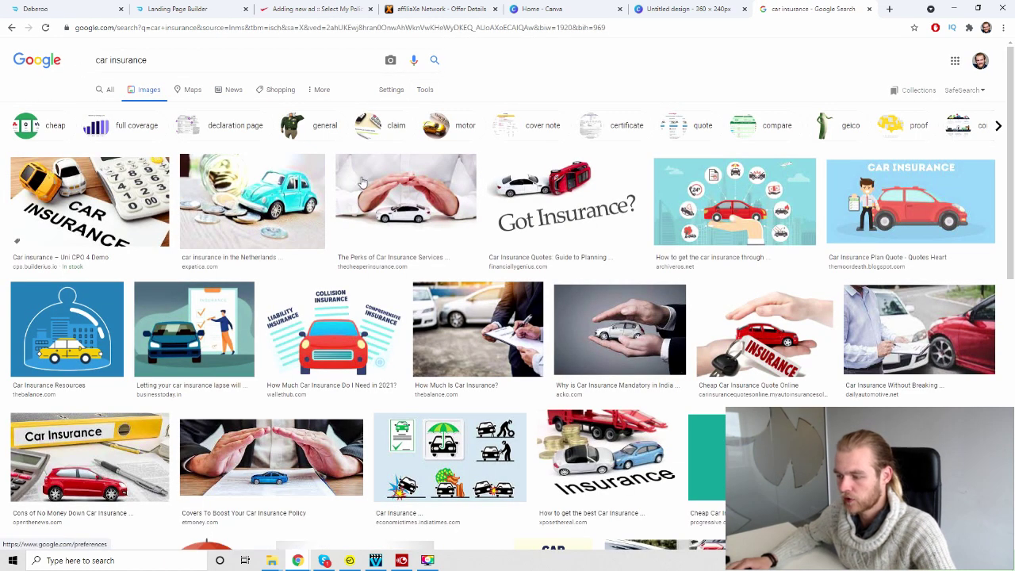
Step: Browse the car insurance image results and preview the green Mini picture with its related images
scroll(286, 213, "down", 5)
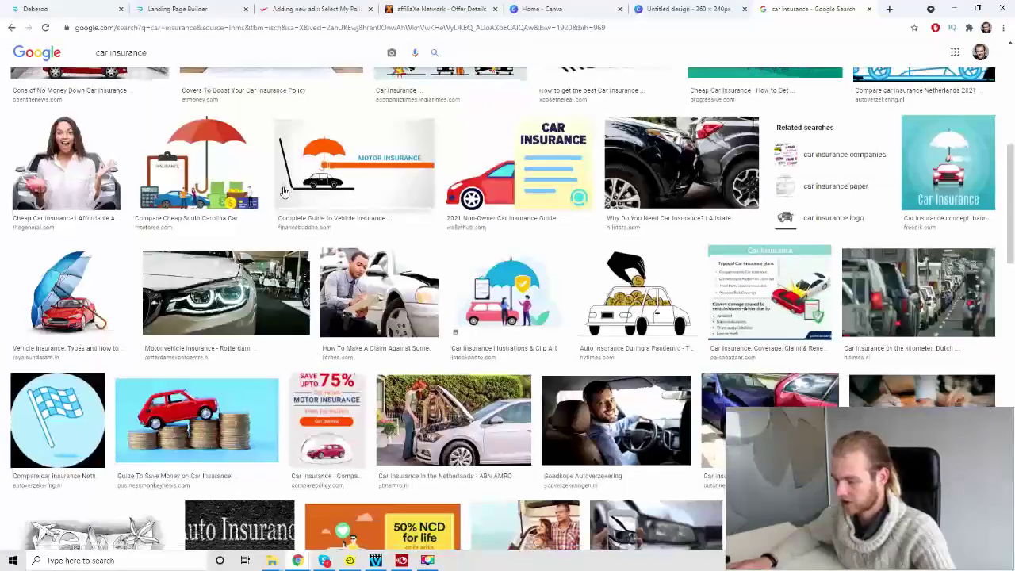
scroll(281, 188, "down", 3)
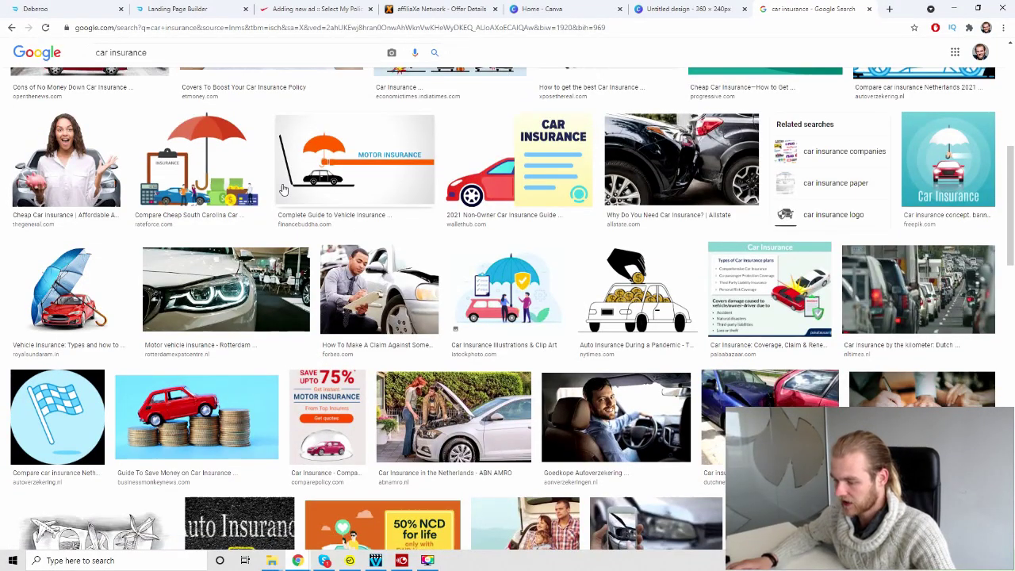
scroll(276, 188, "down", 8)
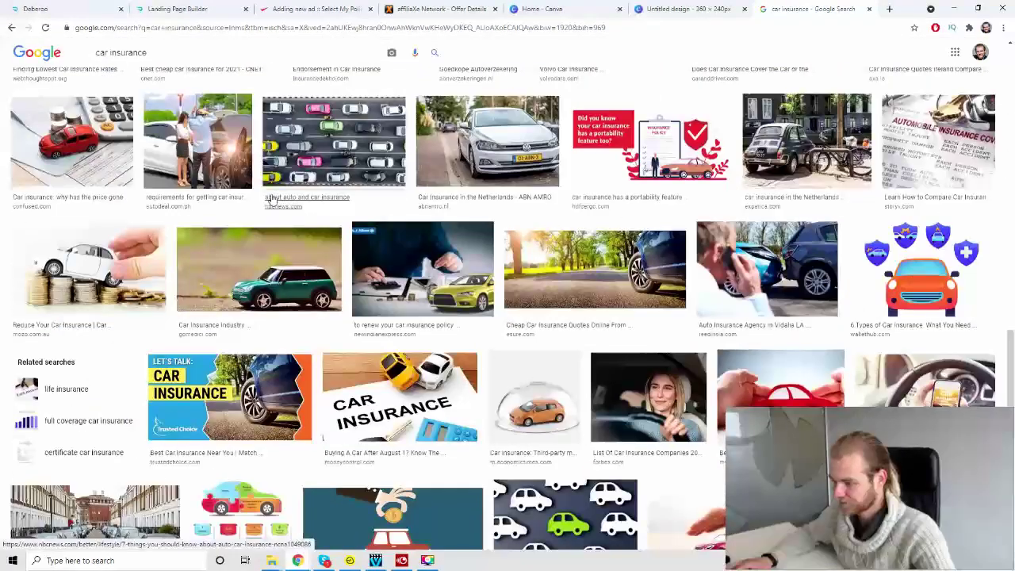
scroll(274, 193, "down", 2)
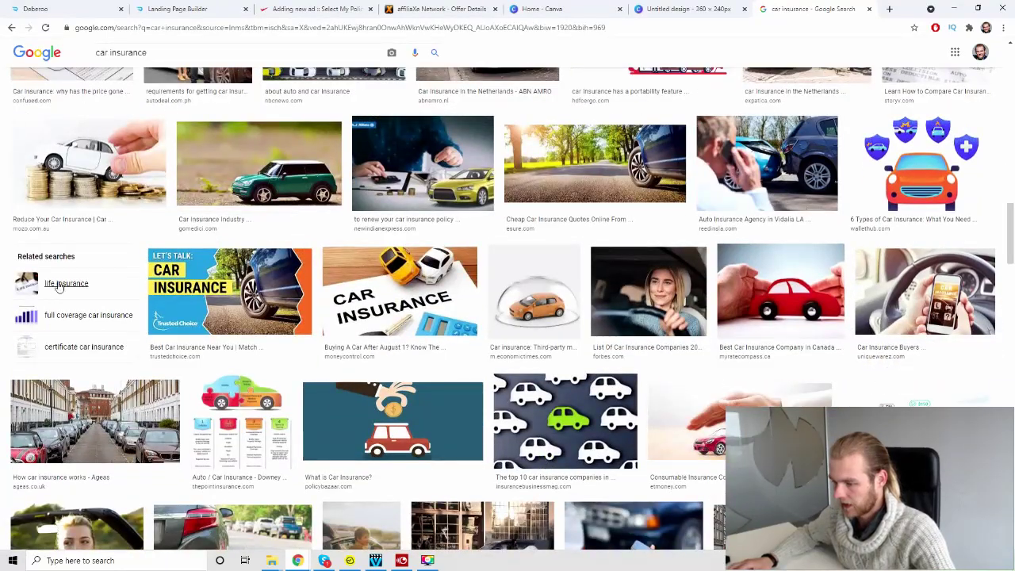
left_click(279, 158)
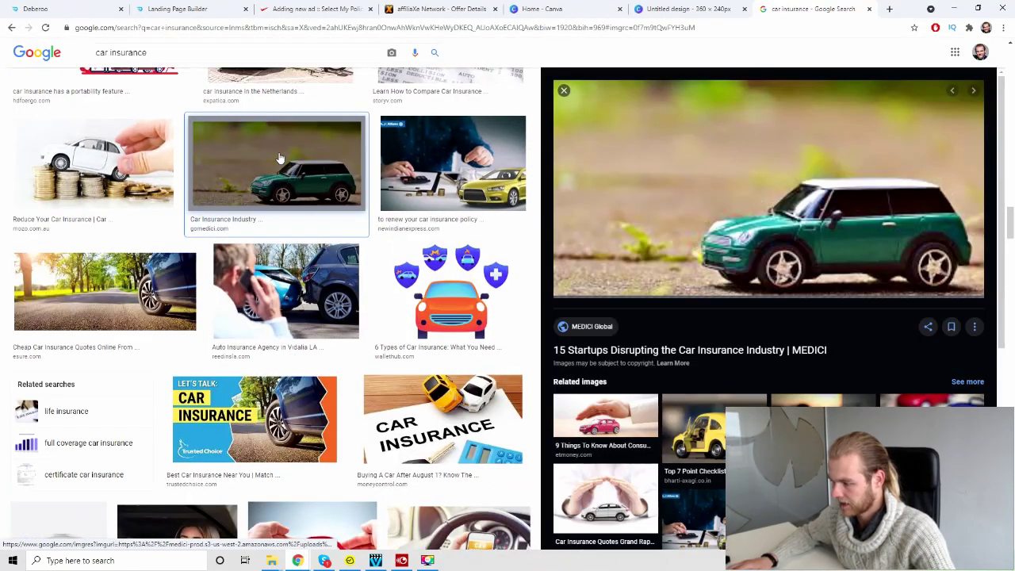
scroll(416, 192, "down", 2)
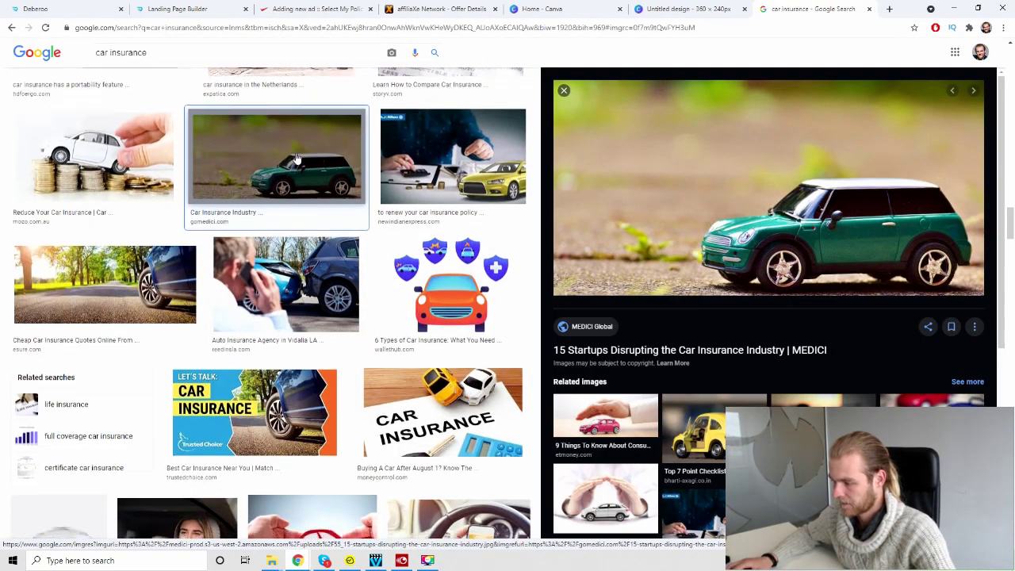
scroll(844, 235, "down", 5)
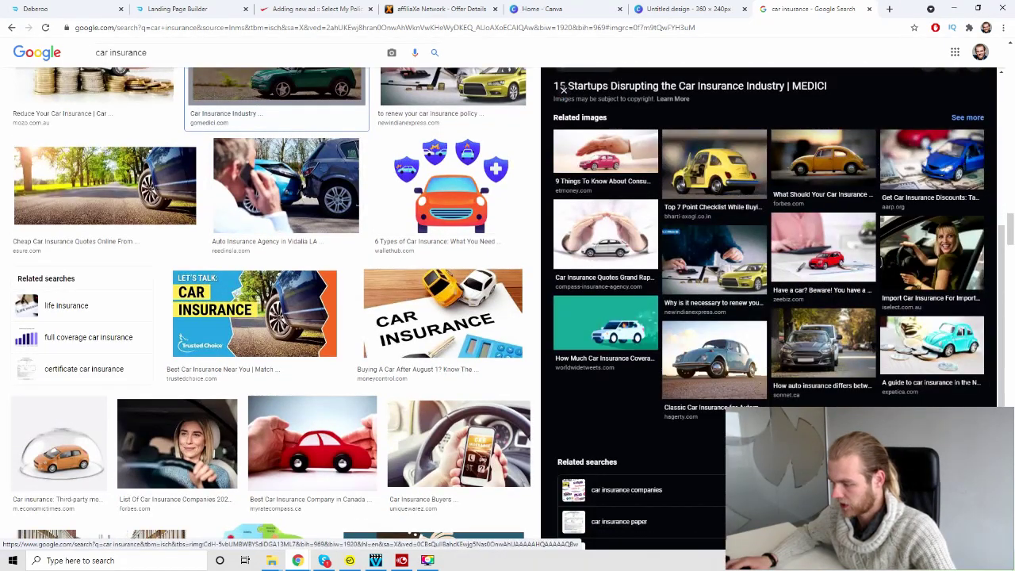
scroll(783, 377, "up", 5)
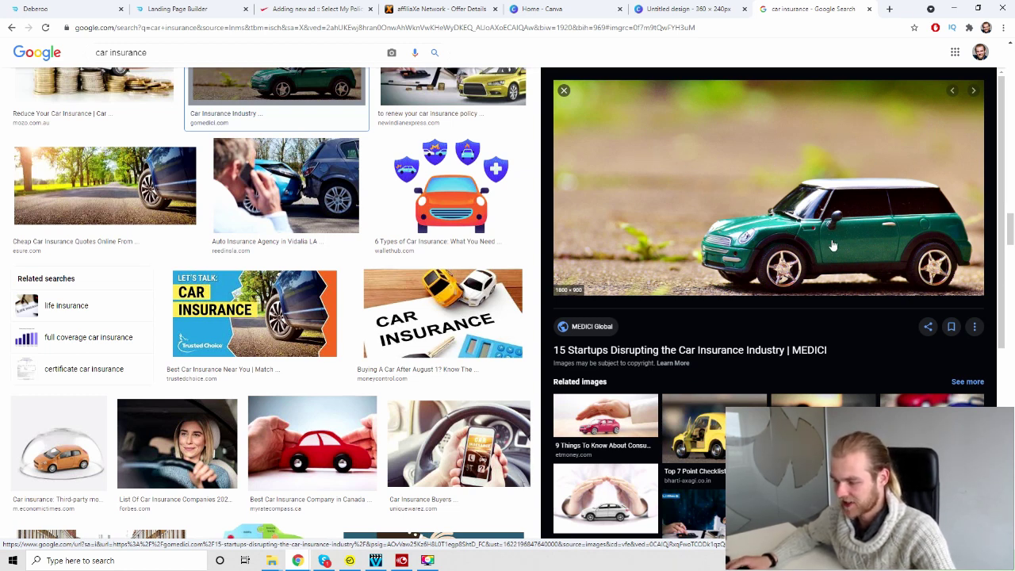
scroll(912, 218, "down", 5)
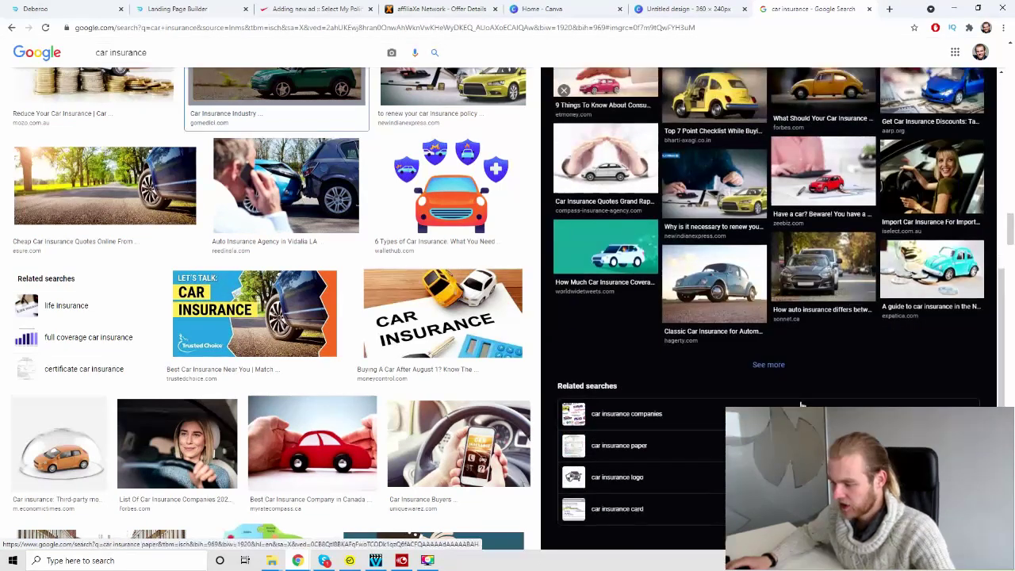
Step: Expand the related images and download the picture of the yellow toy car beside the insurance policy
left_click(770, 366)
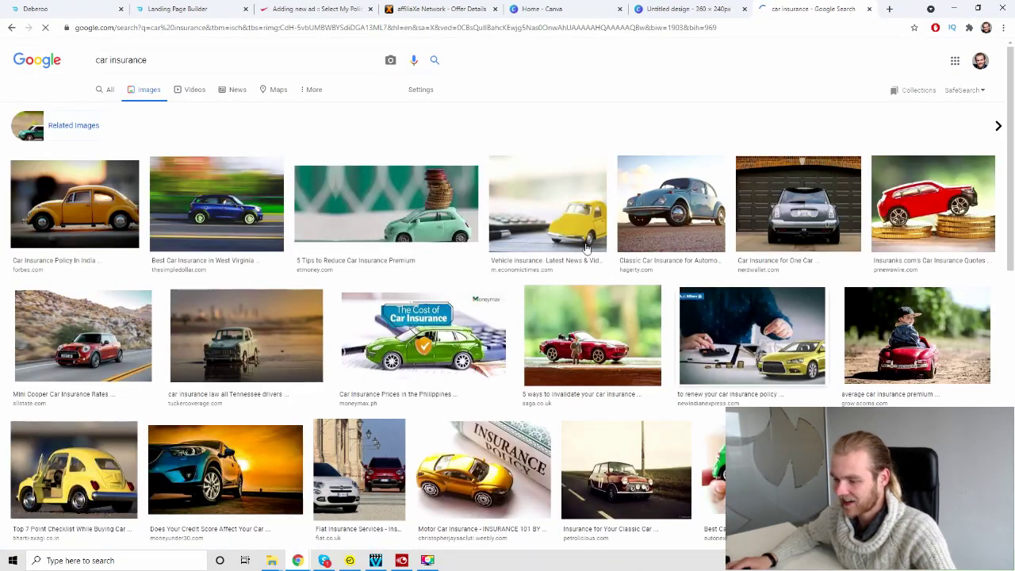
scroll(544, 215, "down", 1)
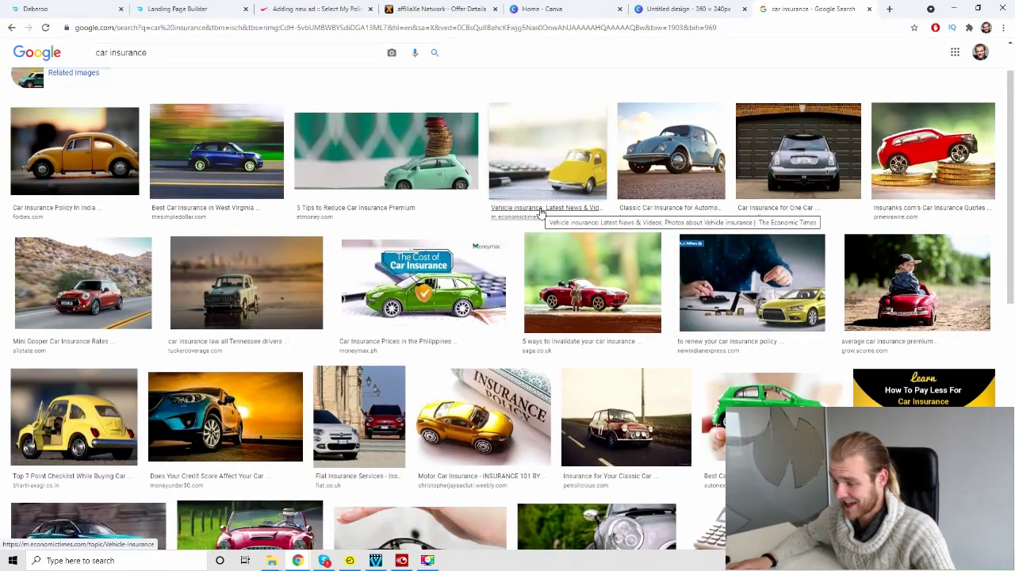
scroll(541, 211, "down", 2)
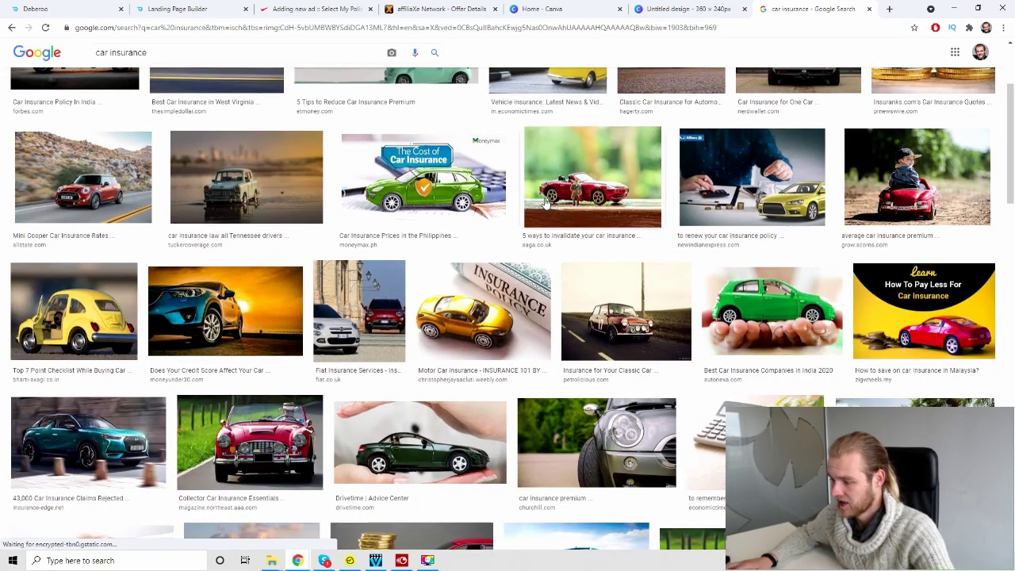
scroll(546, 203, "down", 3)
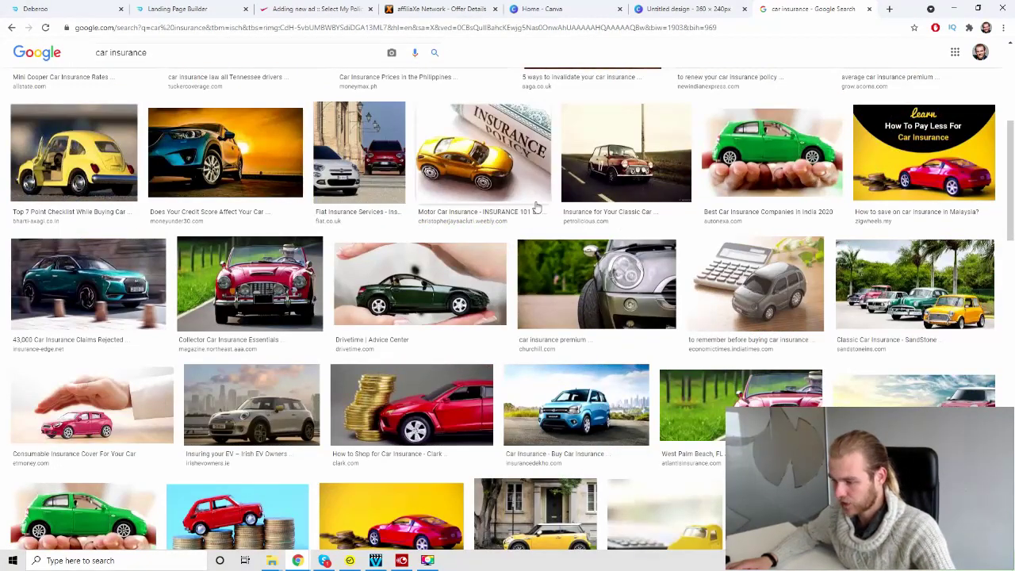
left_click(523, 225)
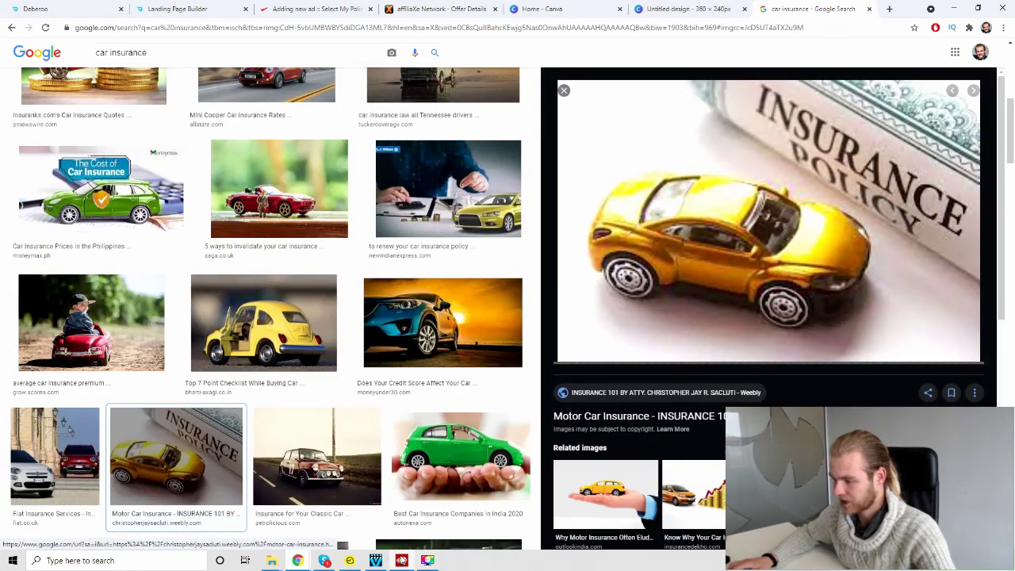
right_click(834, 200)
left_click(882, 303)
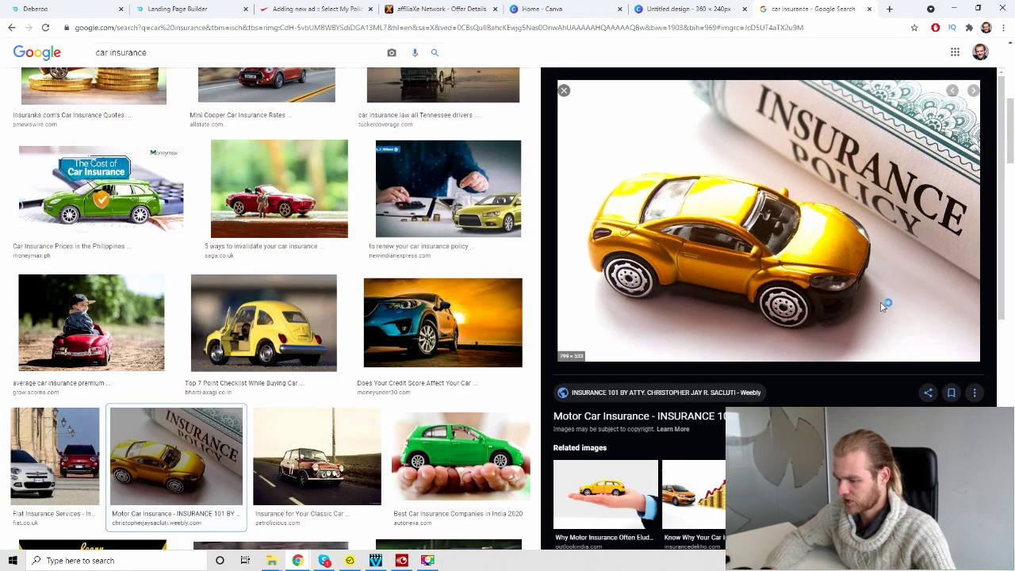
key("Return")
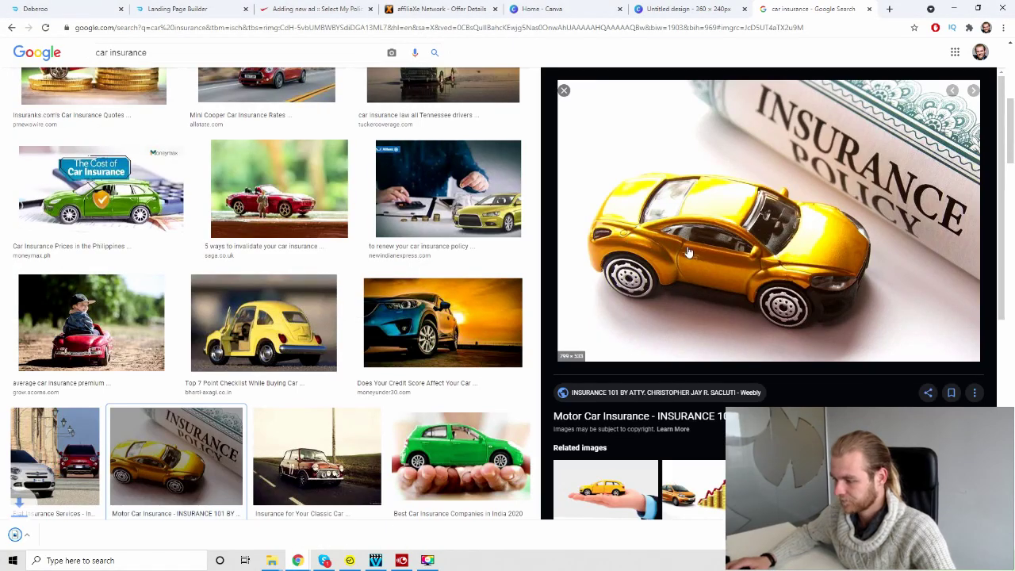
Step: Switch to the Canva design, upload the downloaded car image 1584959809.jpg and place it to fill the whole page
left_click(688, 8)
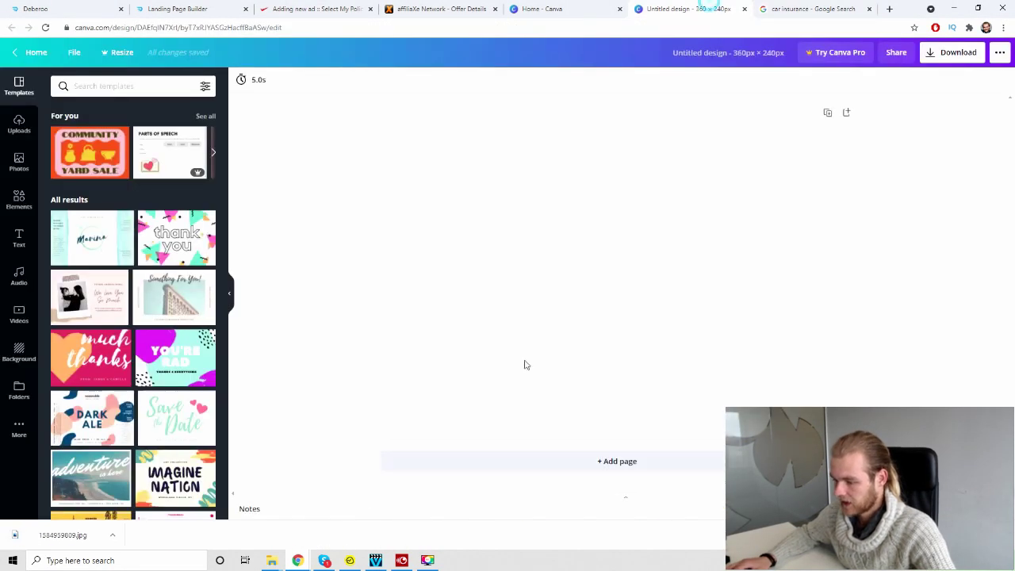
left_click_drag(24, 535, 135, 175)
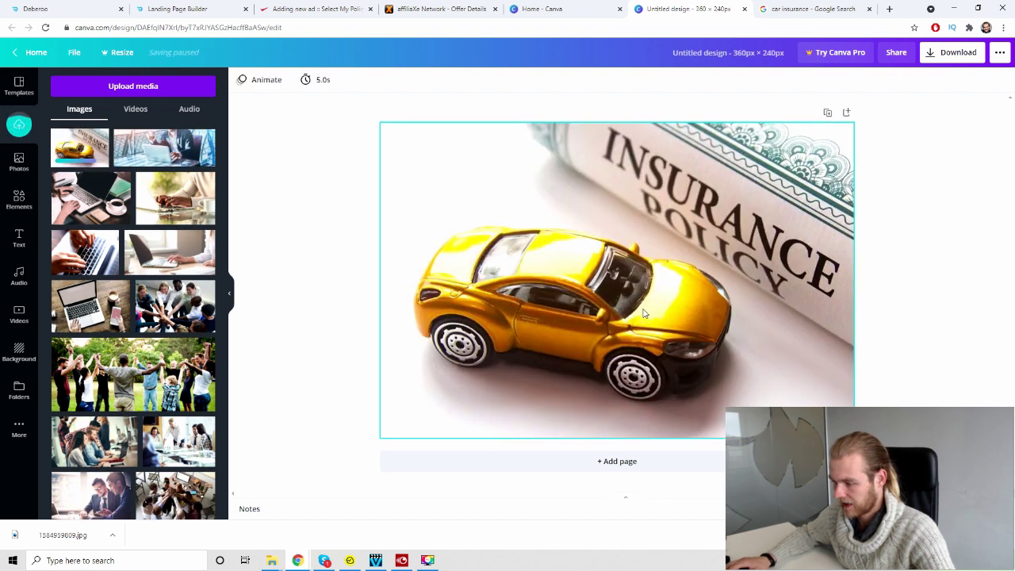
left_click(643, 313)
left_click(611, 221)
Step: Adjust the car image to contrast 18, saturation 69 and blur -23, and download the design as a PNG
left_click(344, 76)
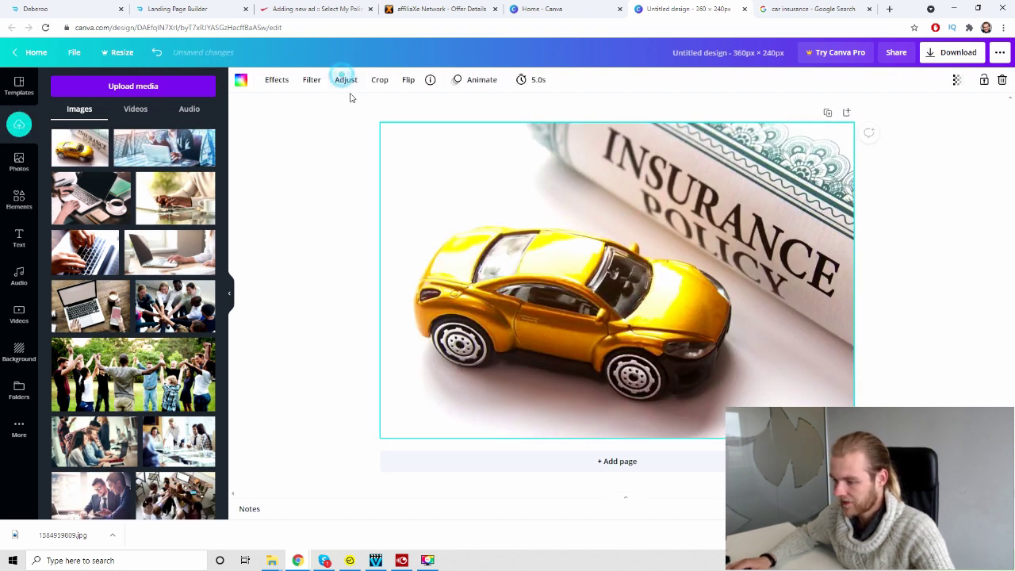
left_click(144, 107)
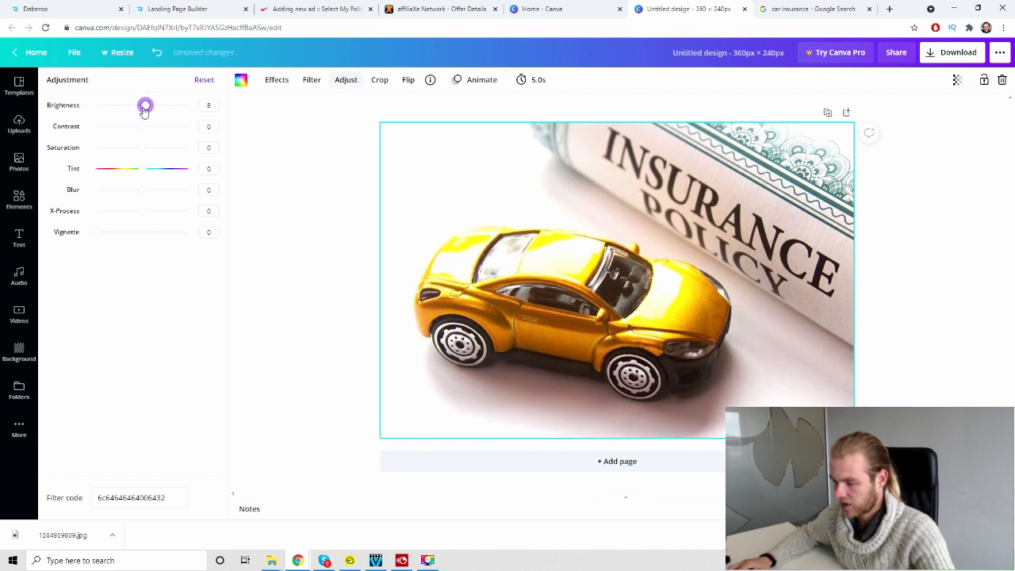
left_click_drag(144, 109, 174, 159)
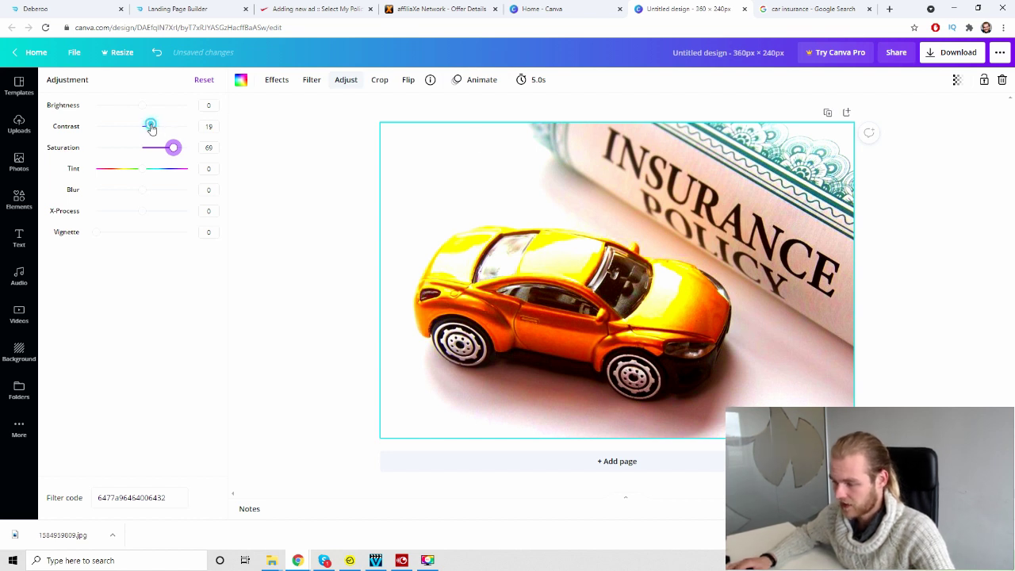
left_click_drag(150, 124, 142, 110)
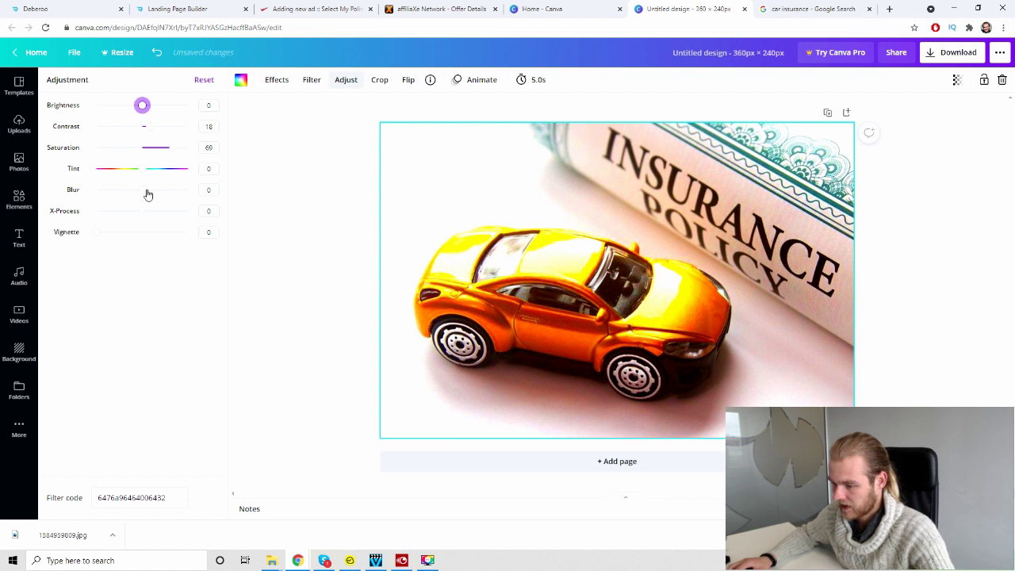
left_click_drag(143, 191, 131, 190)
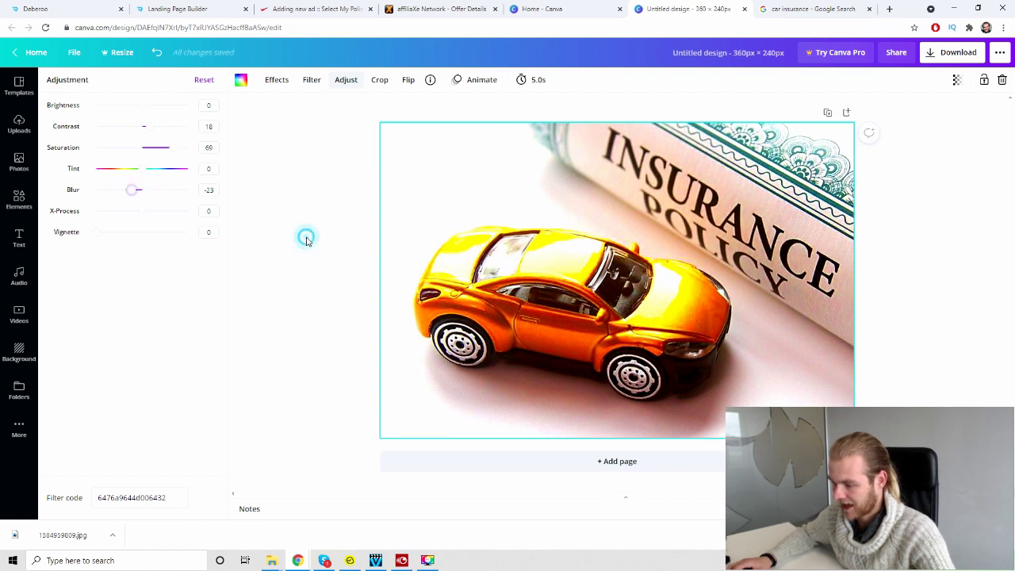
left_click(306, 235)
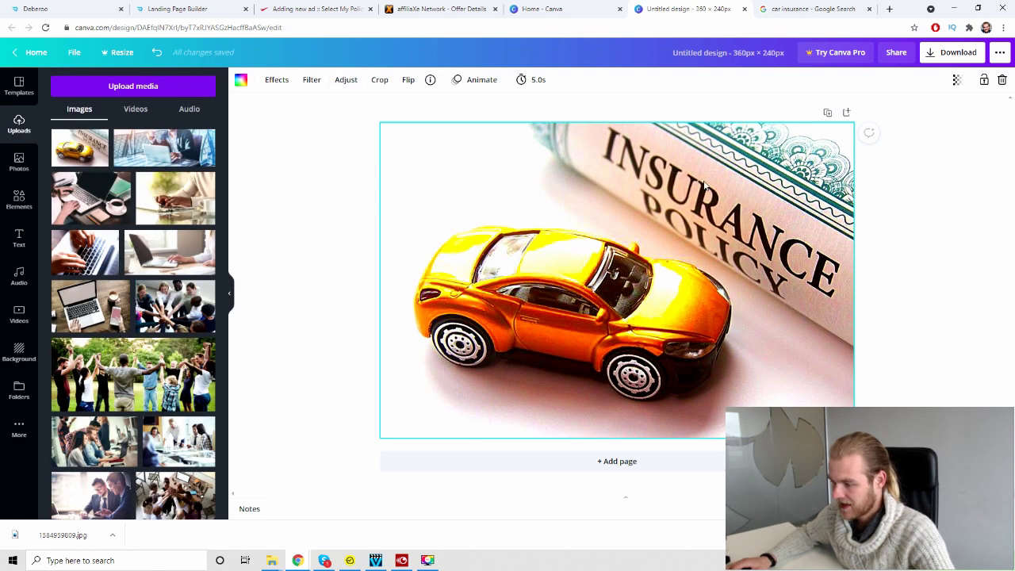
left_click(953, 52)
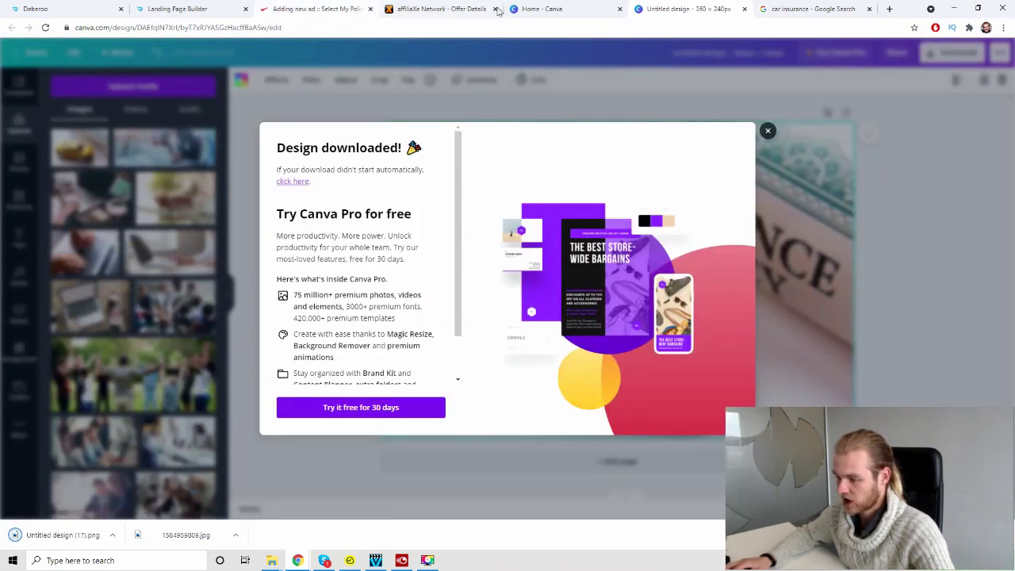
Step: Switch to the MGID ad form and try to upload Untitled design (17) from Downloads as the ad image
left_click(179, 9)
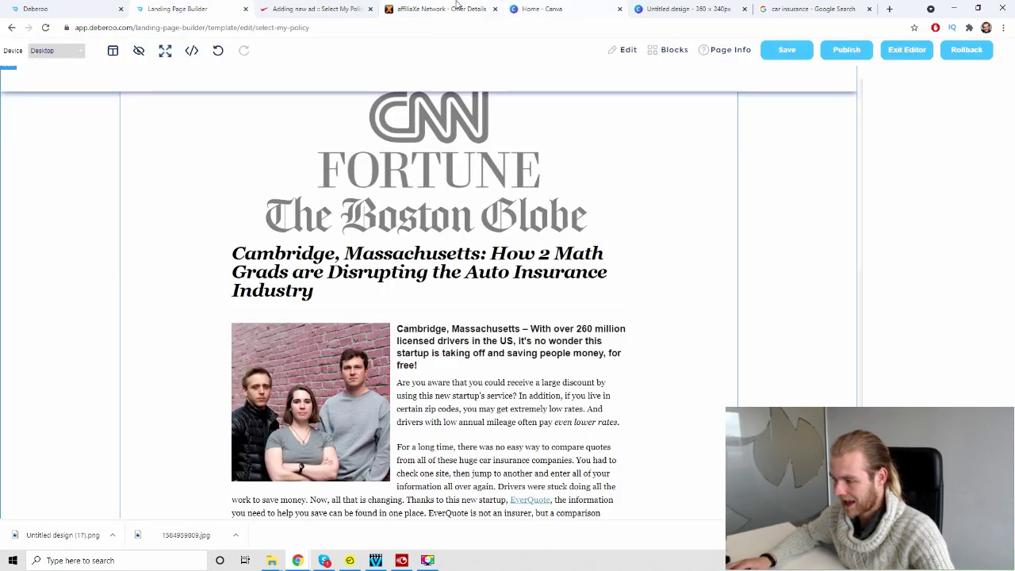
left_click(317, 9)
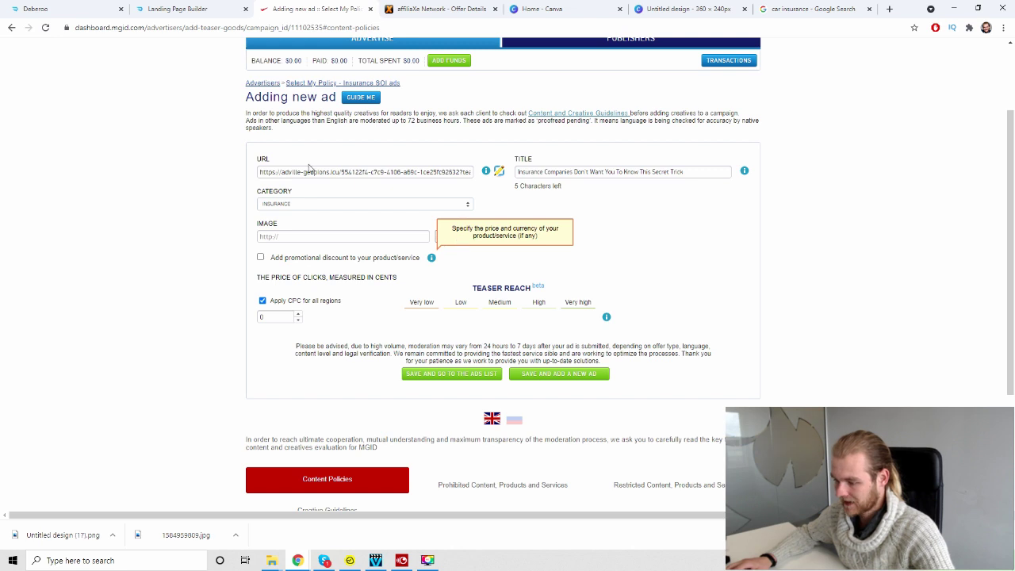
left_click(453, 237)
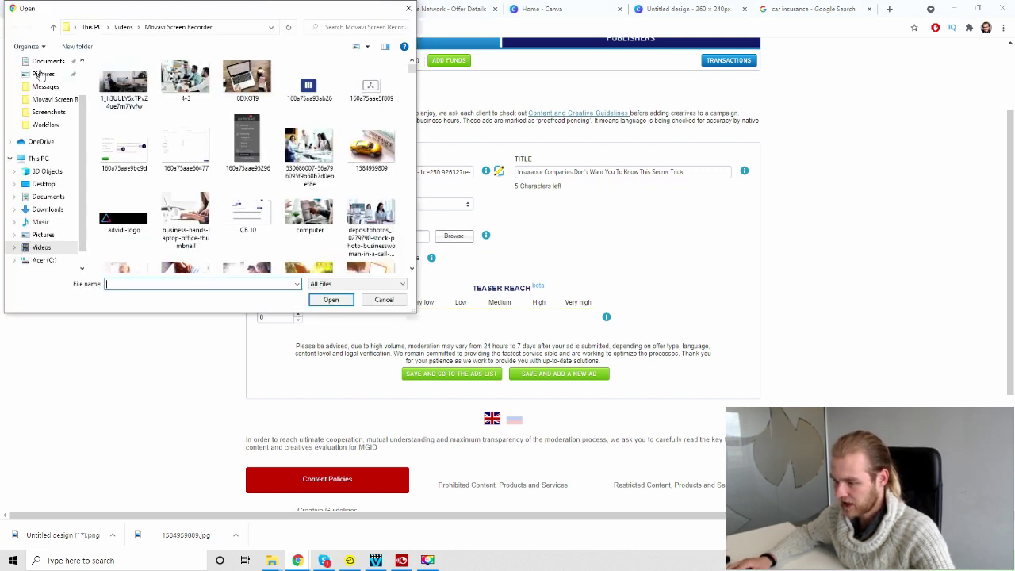
scroll(49, 103, "up", 3)
left_click(48, 95)
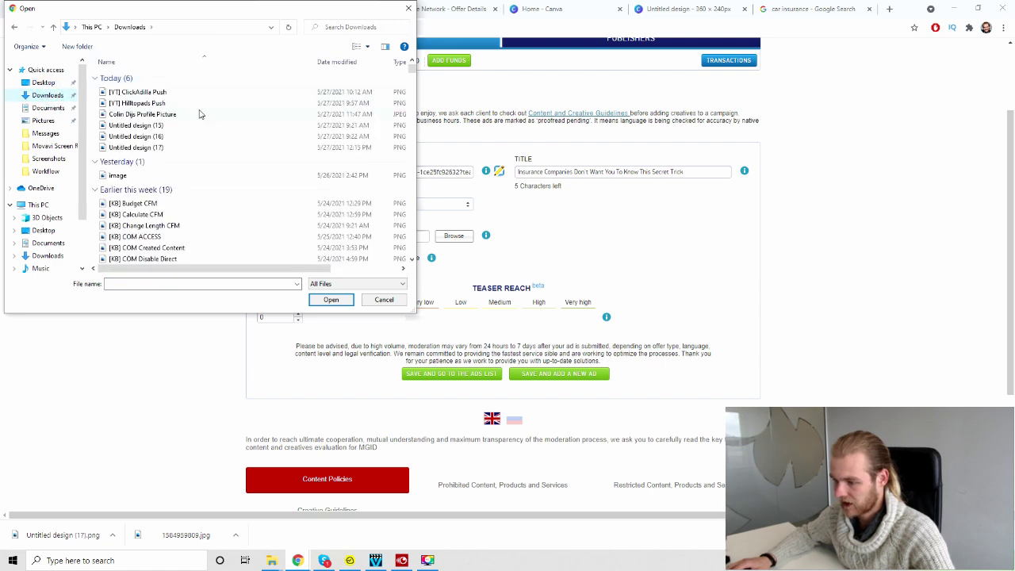
left_click(163, 148)
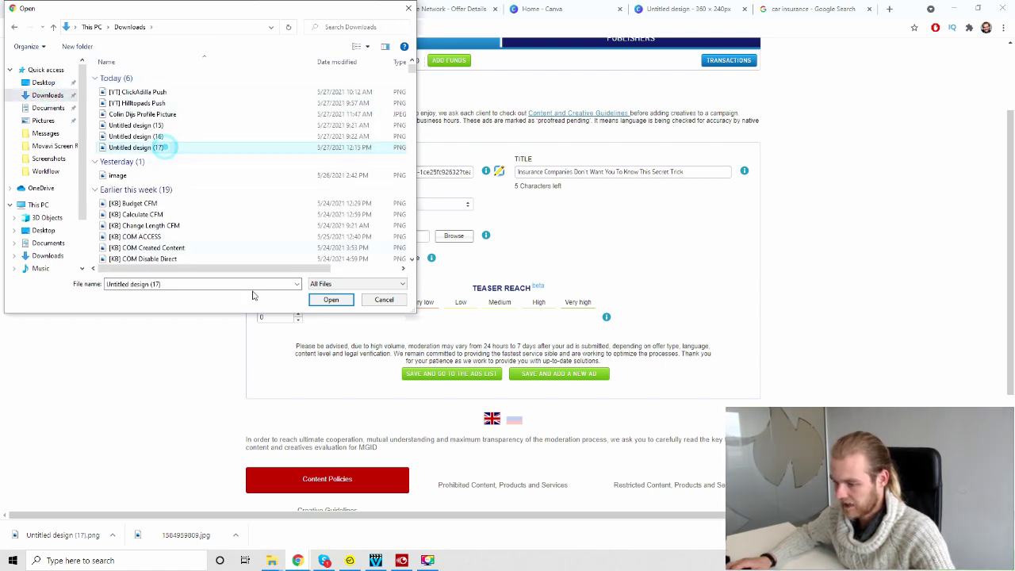
left_click(331, 300)
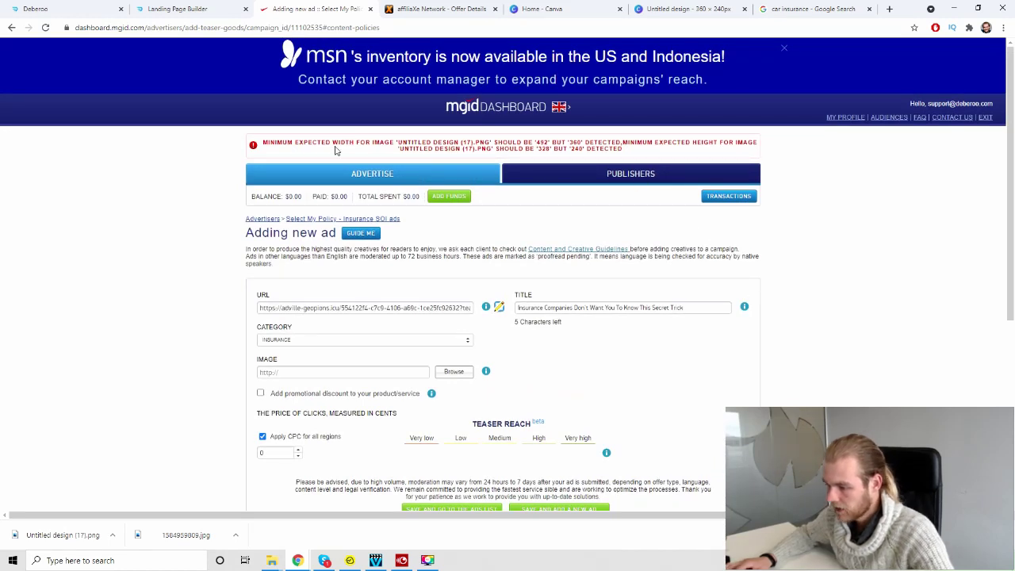
Step: Examine the image upload error for the minimum width and height the ad image must have
left_click_drag(271, 143, 364, 150)
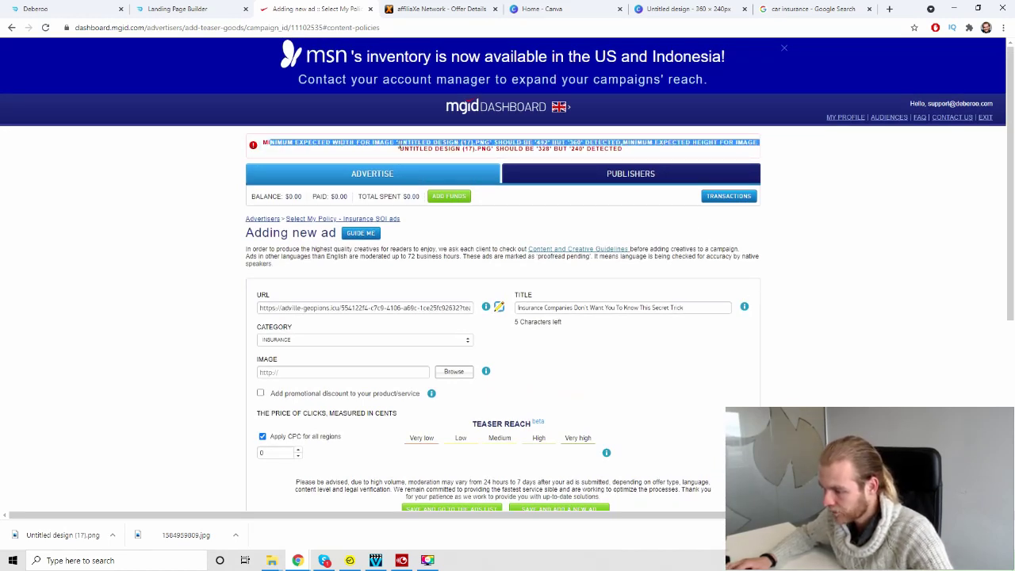
left_click(413, 160)
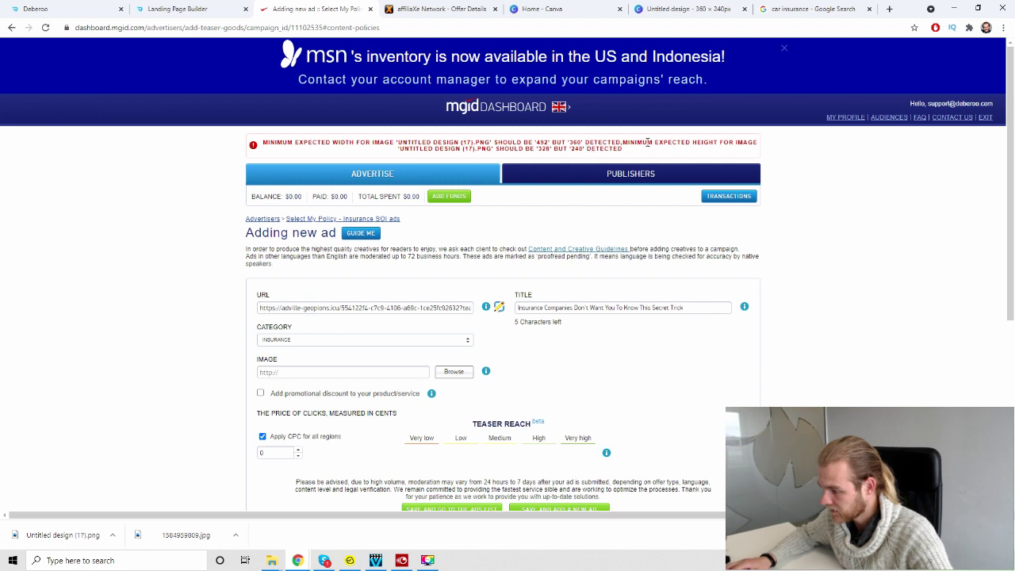
left_click(543, 148)
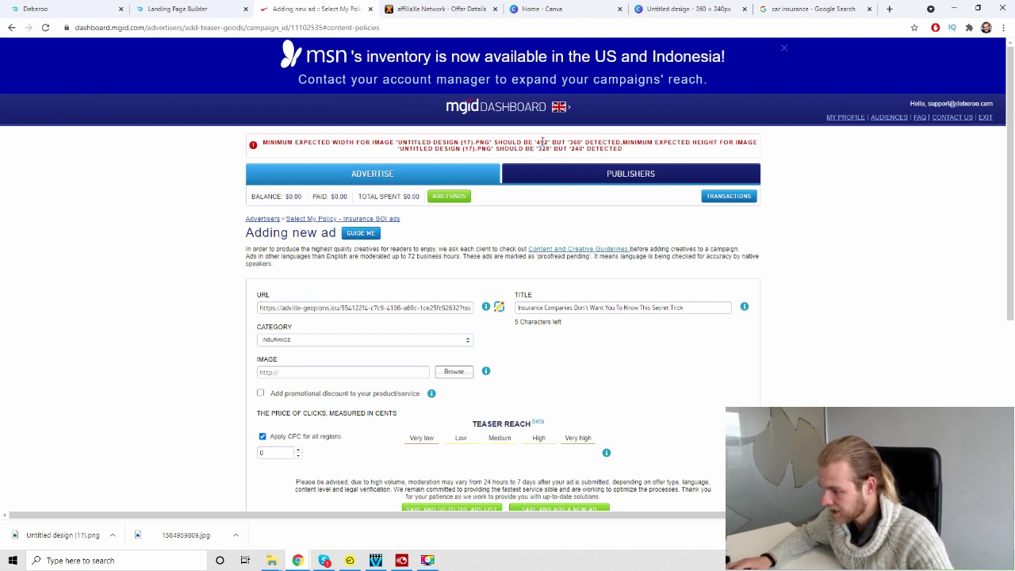
double_click(542, 142)
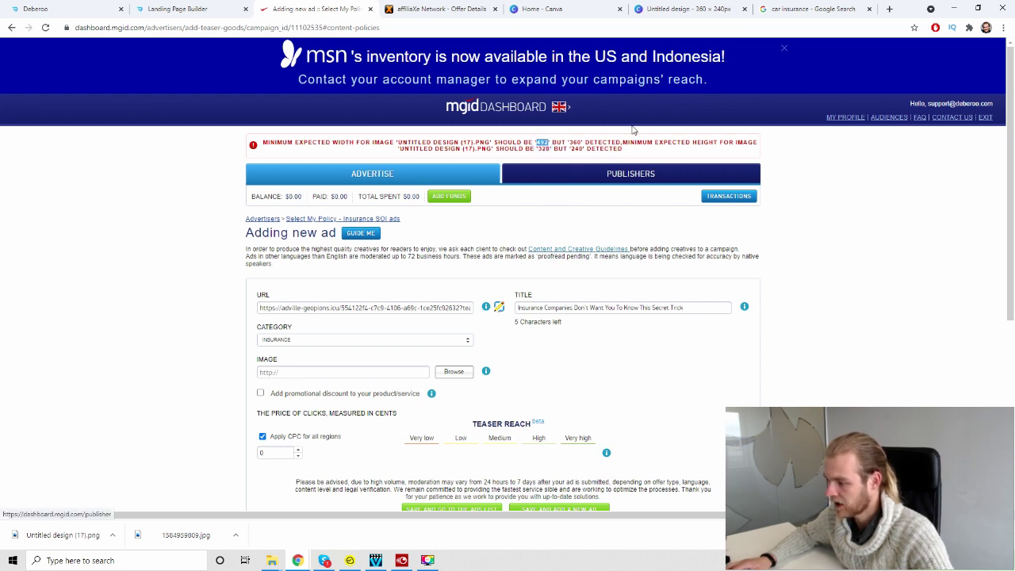
Step: Switch to the Canva home page and create a new custom-size design of 492 × 328 px
left_click(591, 9)
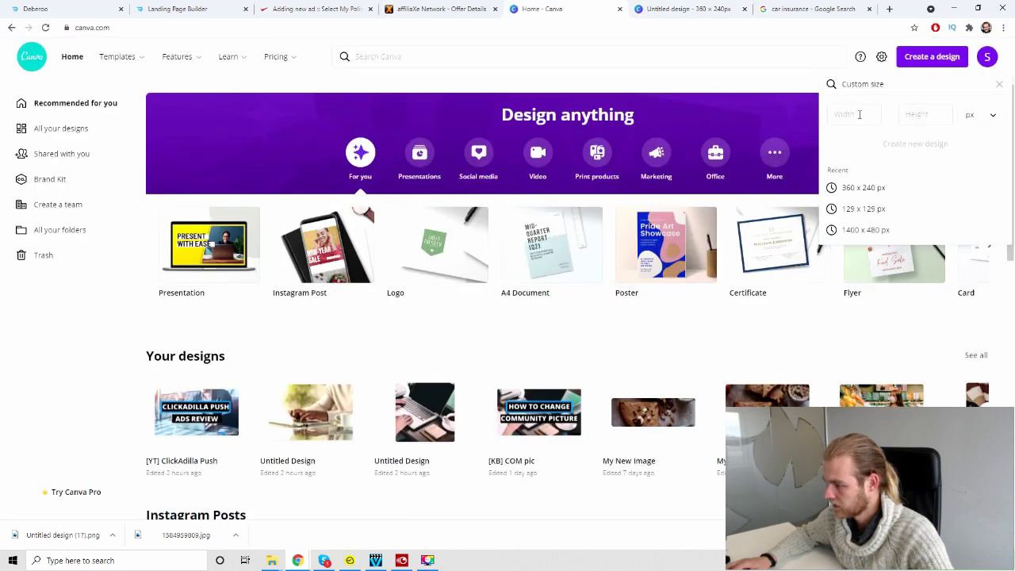
left_click(863, 115)
type("492")
key("Tab")
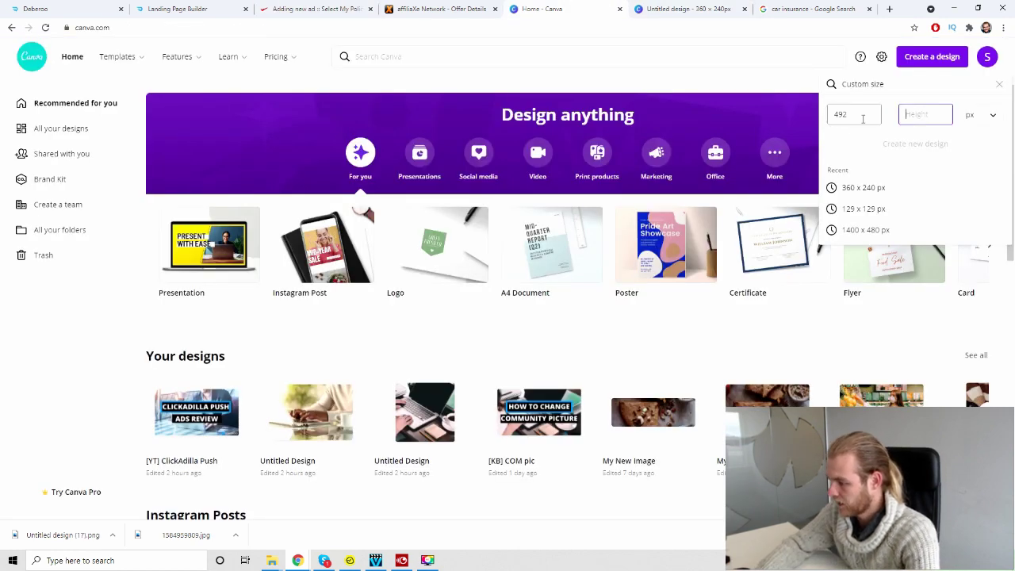
type("328")
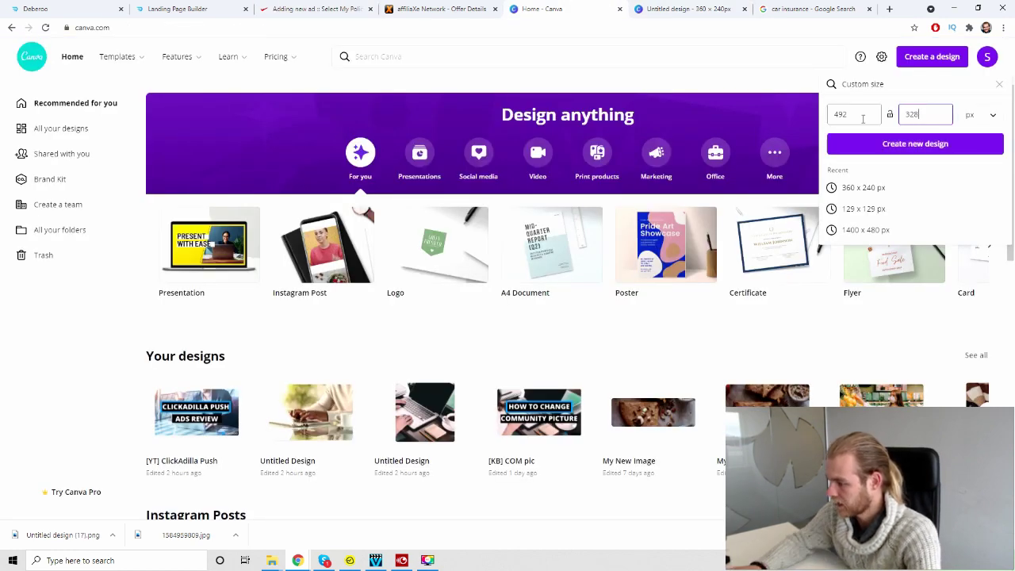
left_click(951, 146)
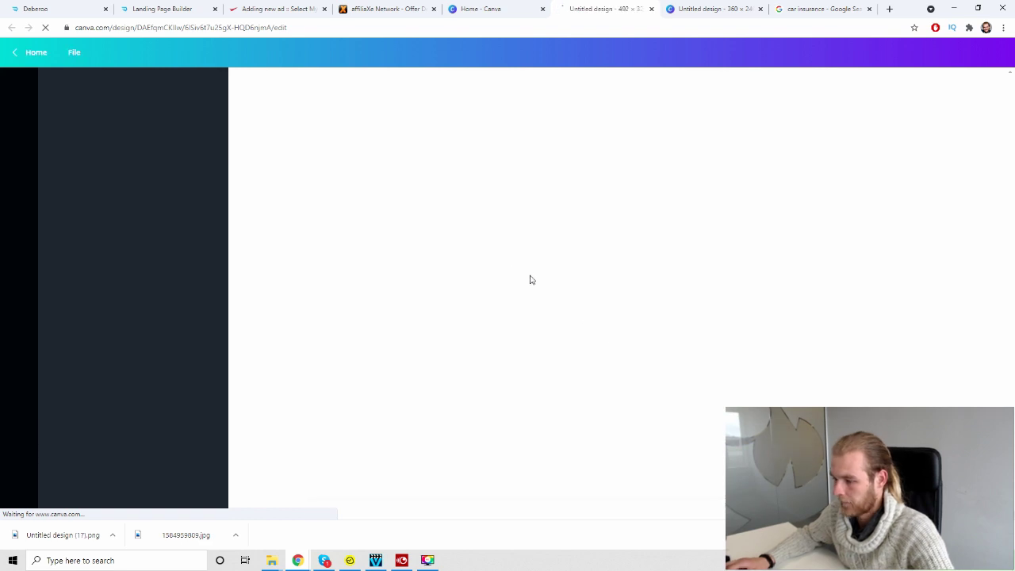
Step: Fill the blank page with the uploaded yellow car insurance image and adjust it to saturation 51 and contrast 18
left_click(19, 124)
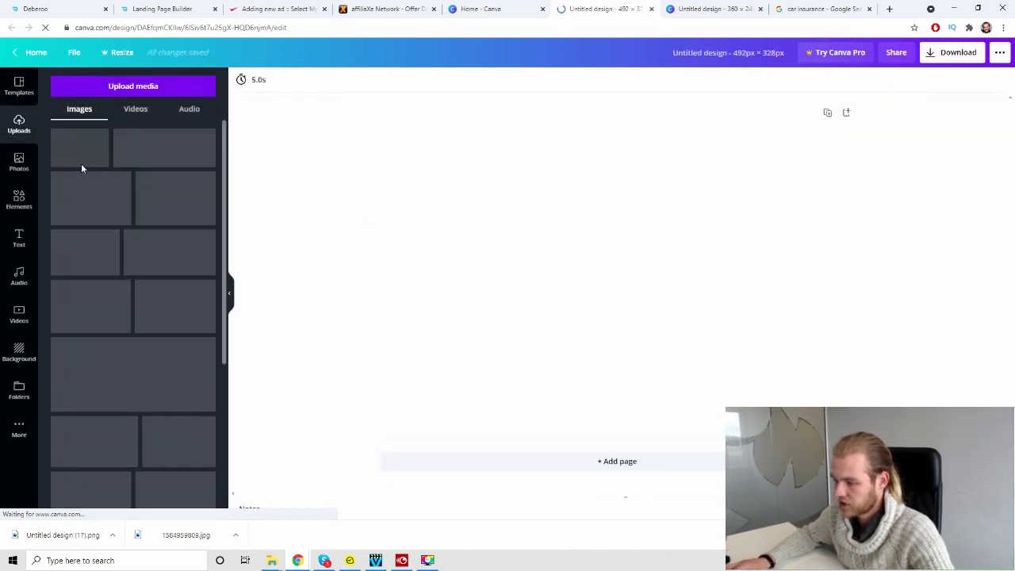
left_click_drag(102, 155, 380, 179)
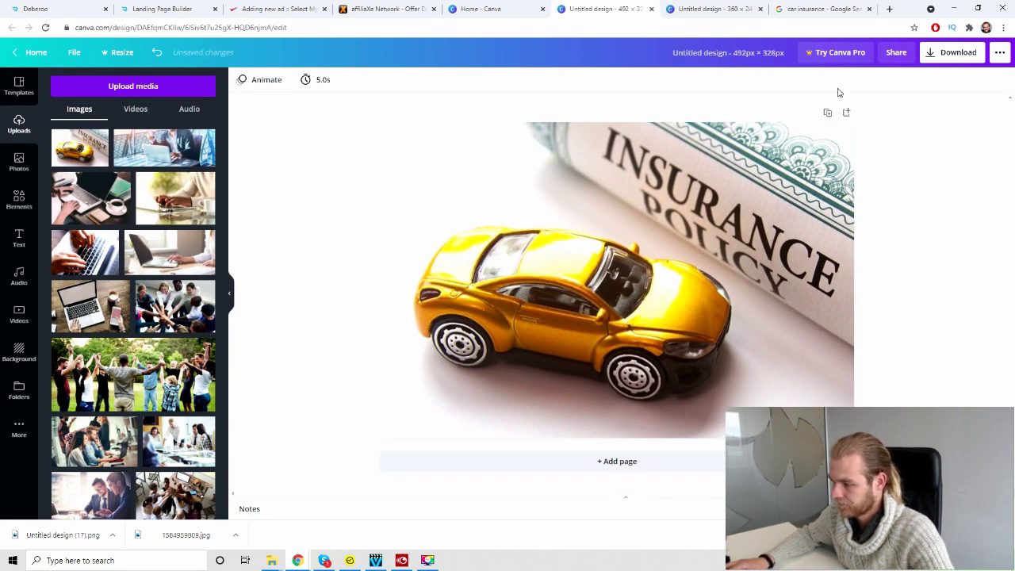
left_click(388, 199)
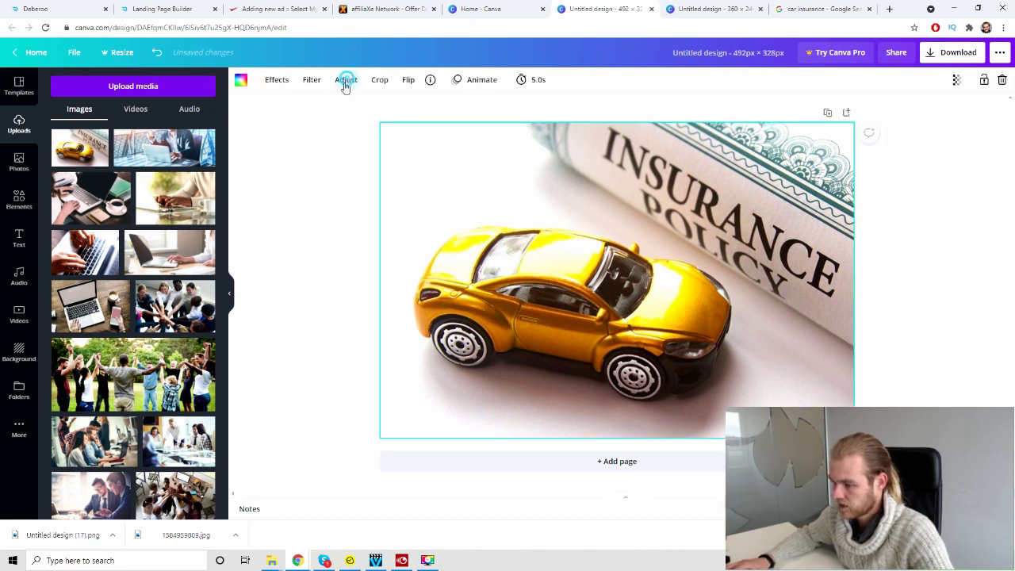
left_click(346, 80)
left_click_drag(142, 147, 165, 148)
left_click(144, 105)
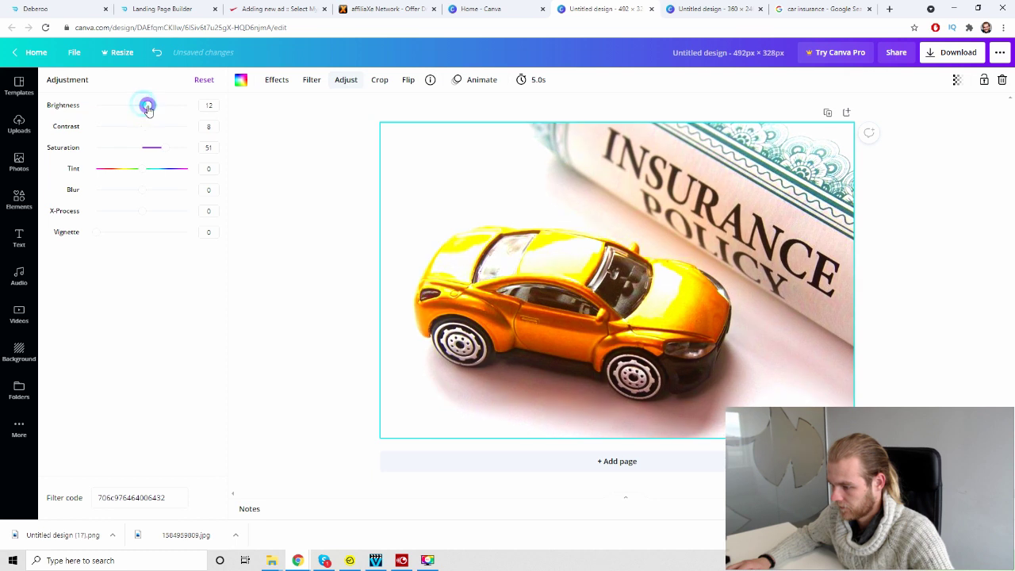
left_click_drag(145, 108, 150, 127)
left_click(146, 127)
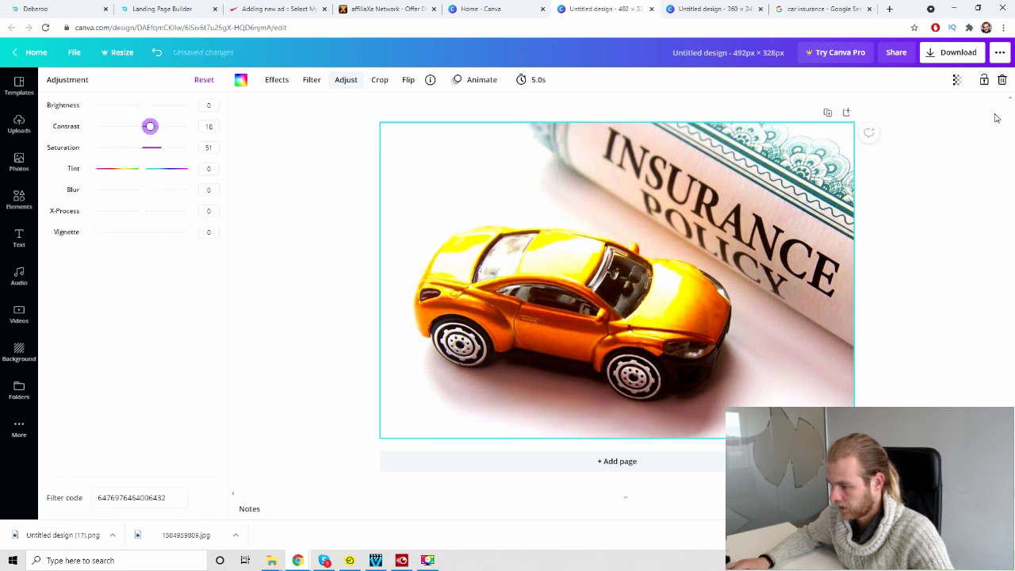
Step: Download the 492 × 328 px car design
left_click(942, 56)
left_click(932, 253)
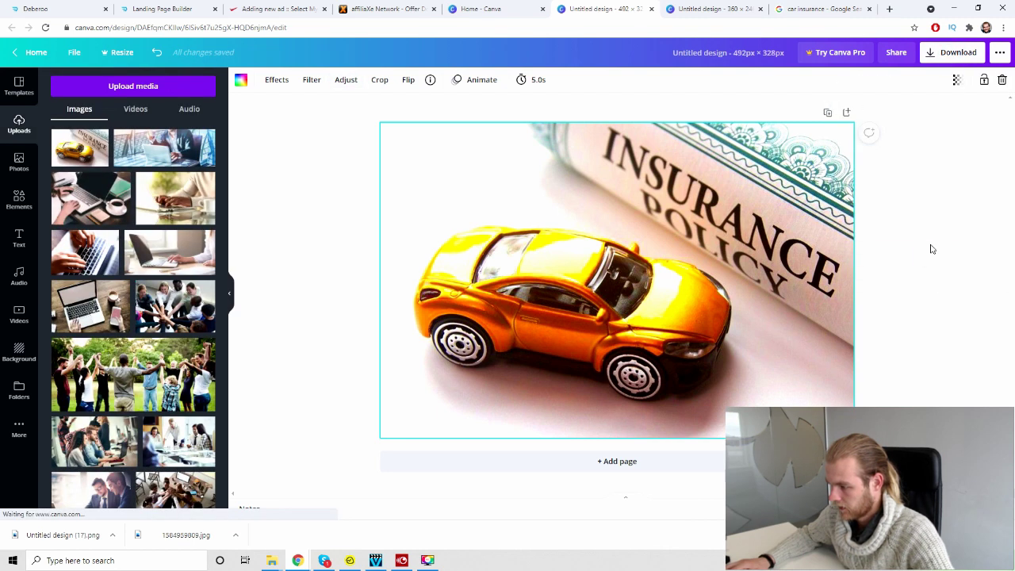
left_click(971, 58)
left_click(945, 228)
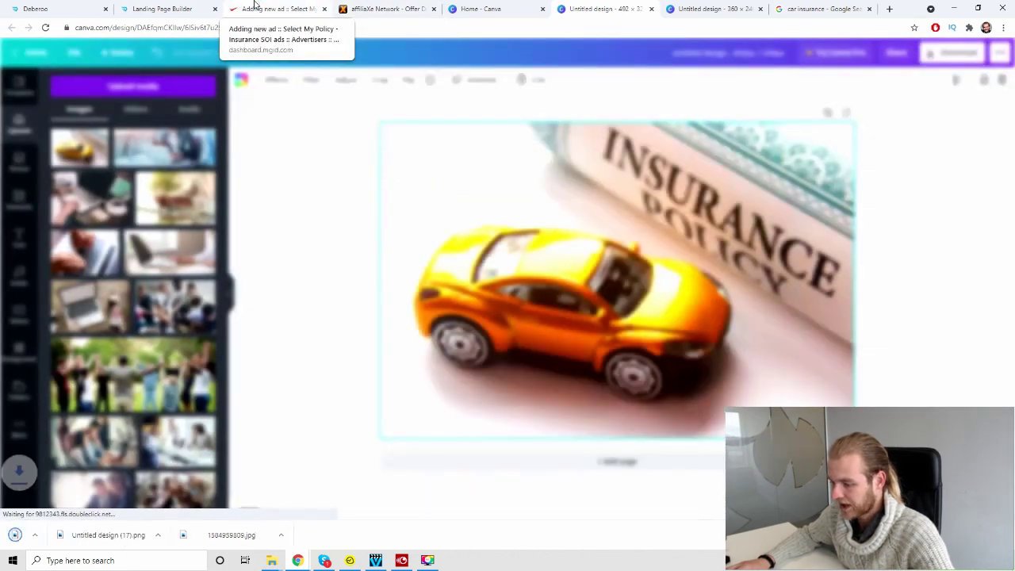
Step: Switch to the MGID ad form and upload Untitled design (18) from Downloads as the ad image
left_click(254, 8)
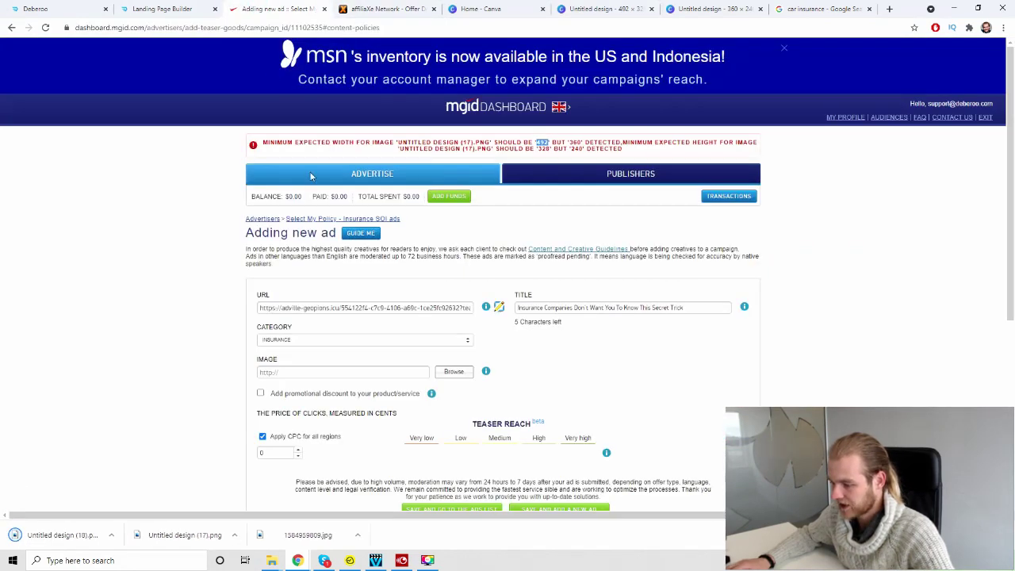
left_click(453, 371)
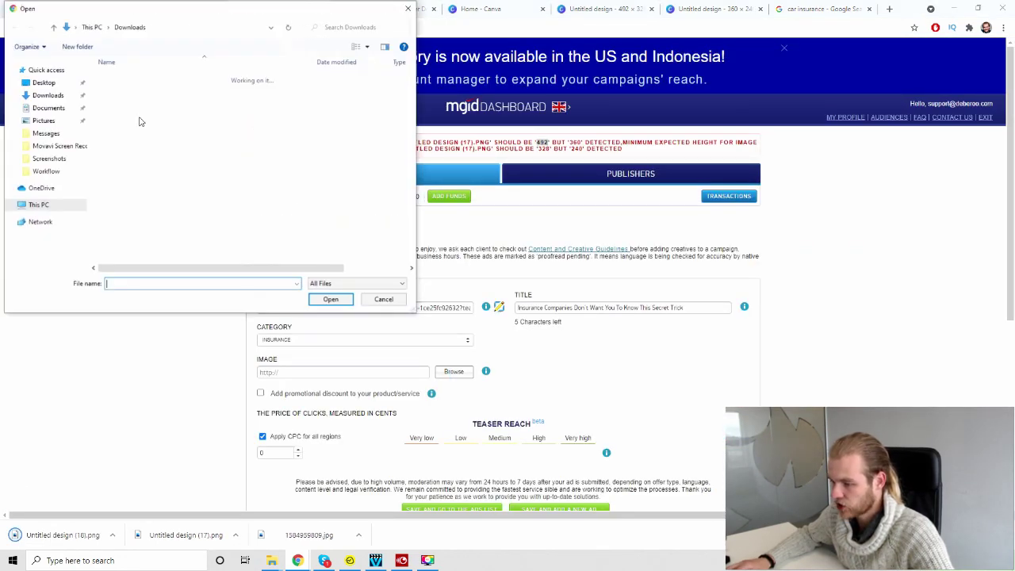
left_click(163, 158)
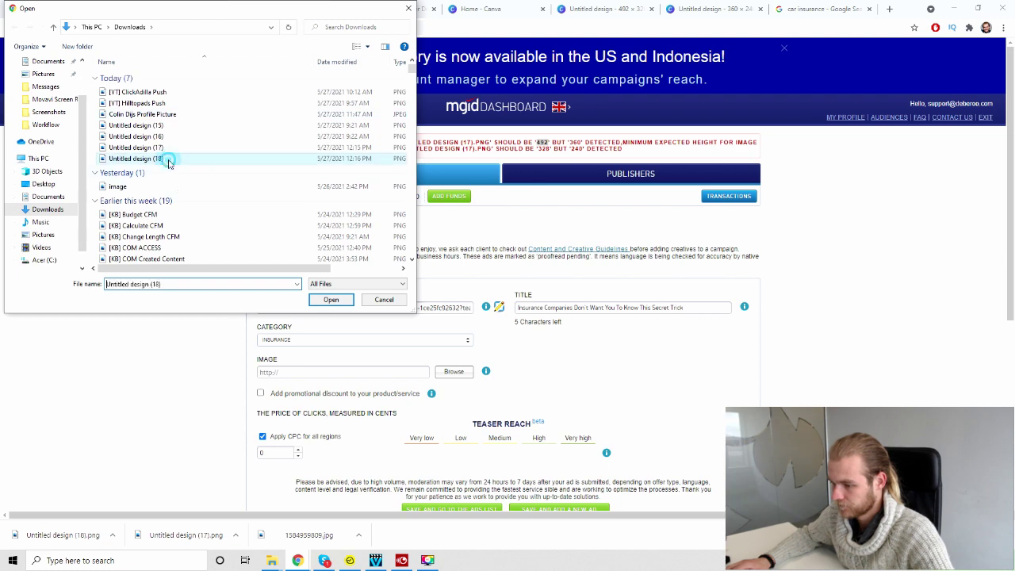
left_click(329, 298)
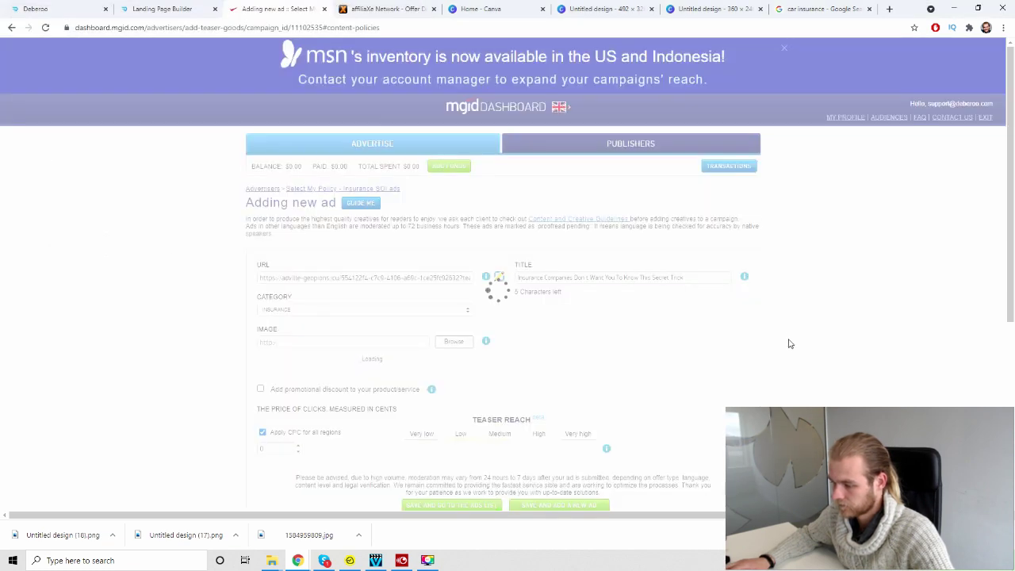
Step: Move the square image crop to the right-hand part of the picture so it frames the insurance policy text
scroll(793, 336, "down", 3)
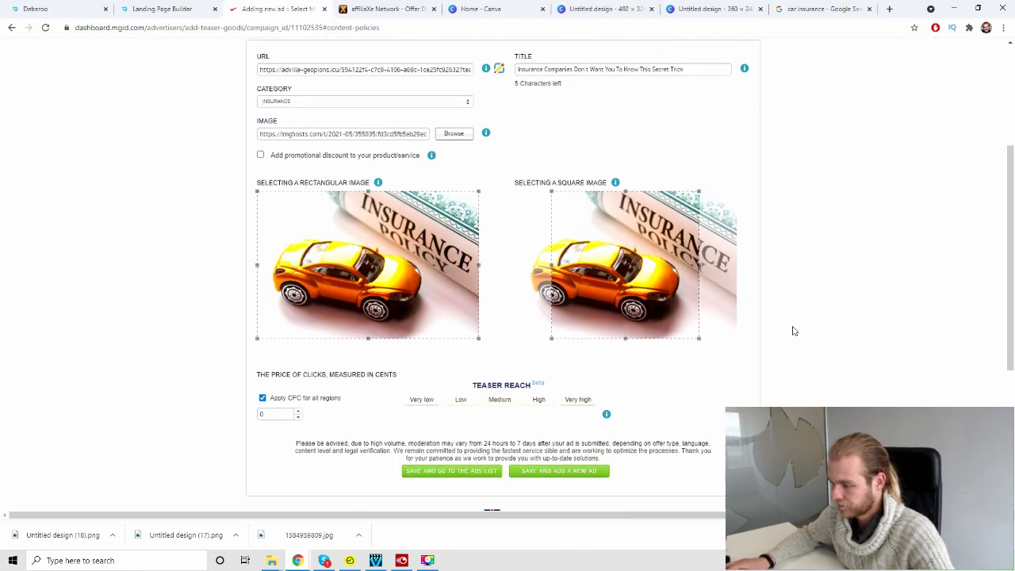
scroll(507, 344, "up", 1)
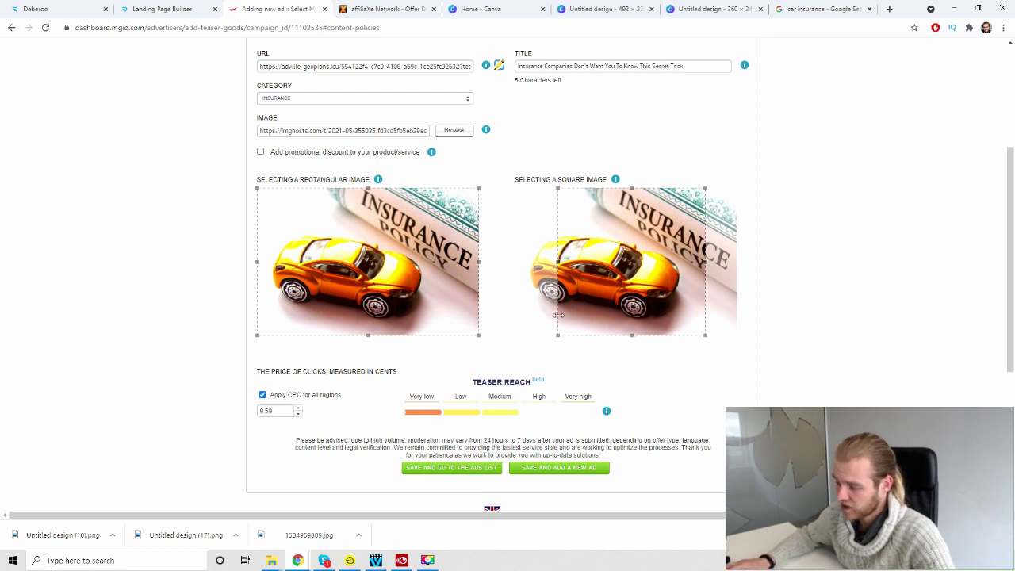
left_click_drag(627, 293, 646, 330)
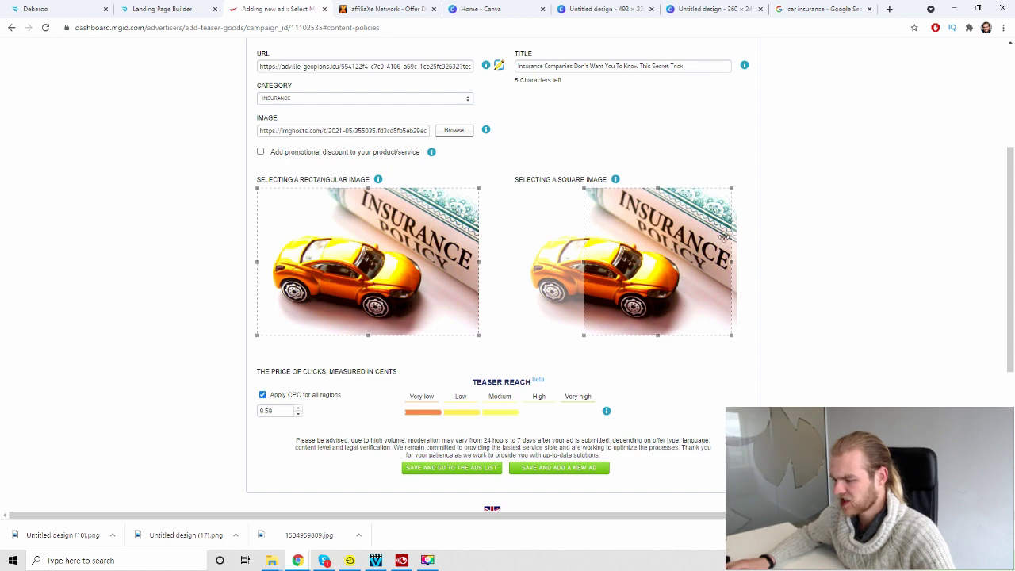
Step: Set the price of clicks for all regions to 9.6 cents
scroll(750, 138, "down", 2)
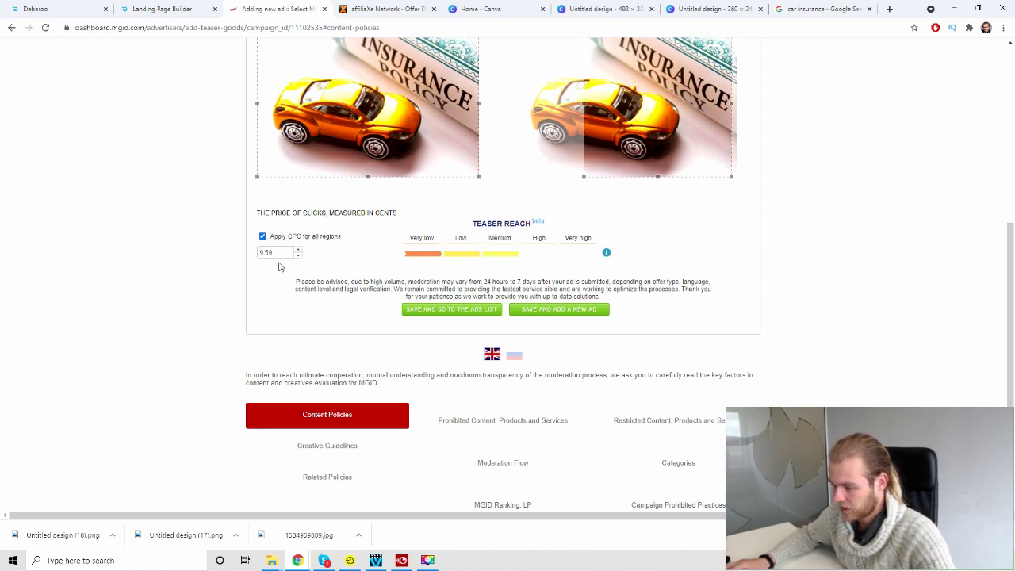
scroll(285, 253, "up", 1)
scroll(222, 256, "up", 2)
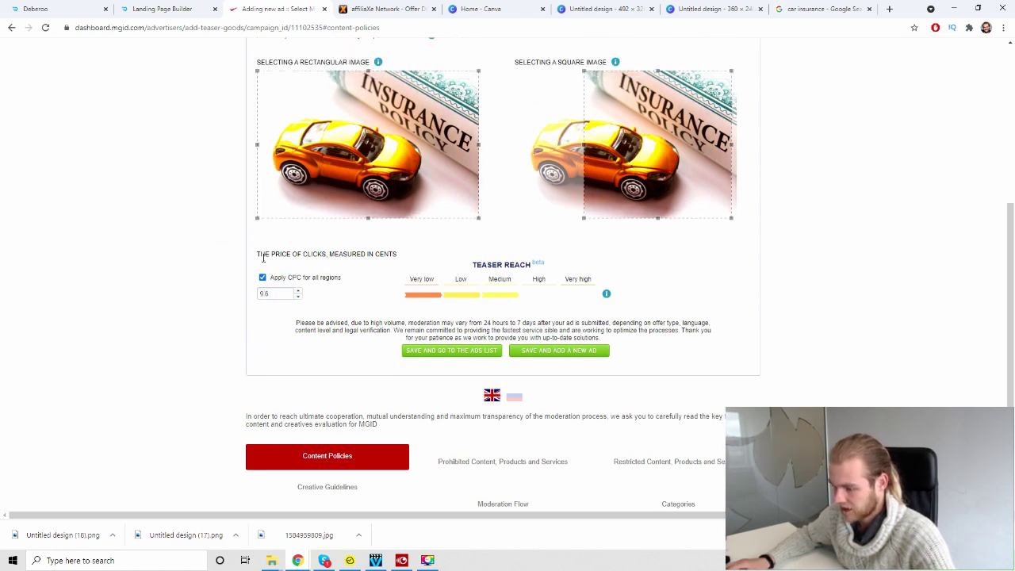
scroll(206, 286, "down", 1)
scroll(201, 283, "up", 2)
scroll(202, 283, "down", 6)
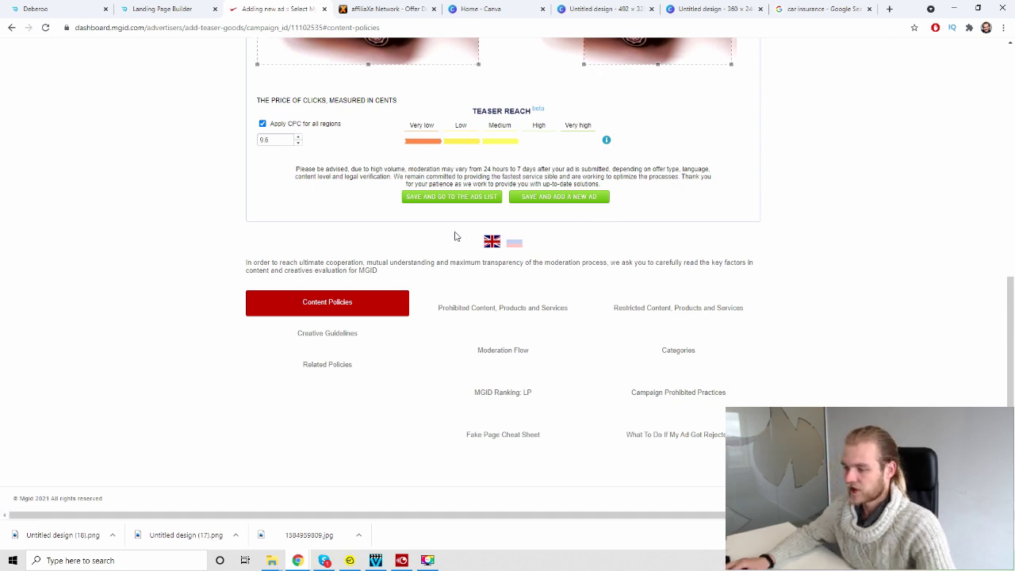
Step: Save the new ad, return to the campaign's ads list and dismiss the notice
scroll(454, 236, "up", 2)
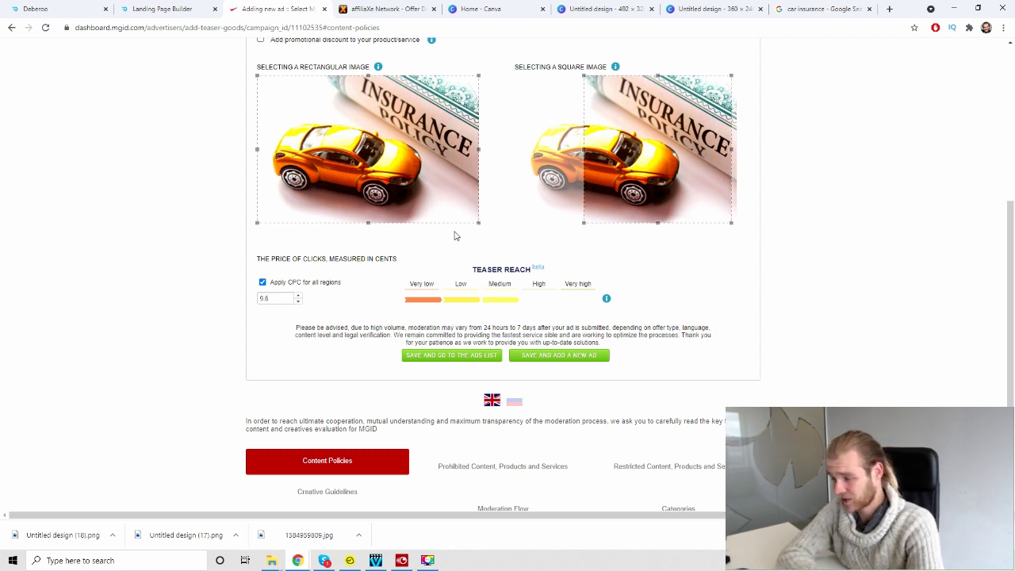
scroll(864, 396, "up", 1)
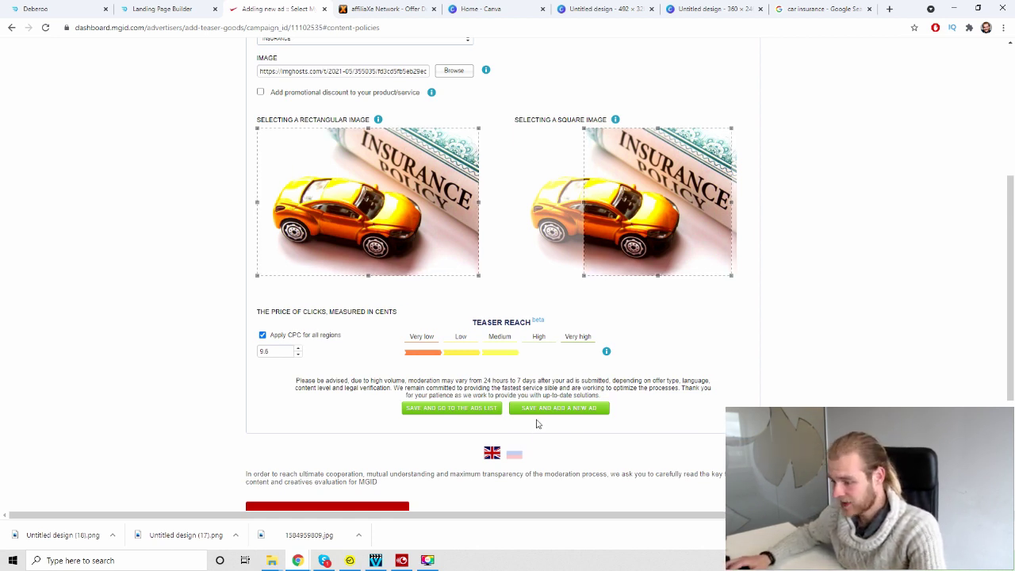
left_click(474, 408)
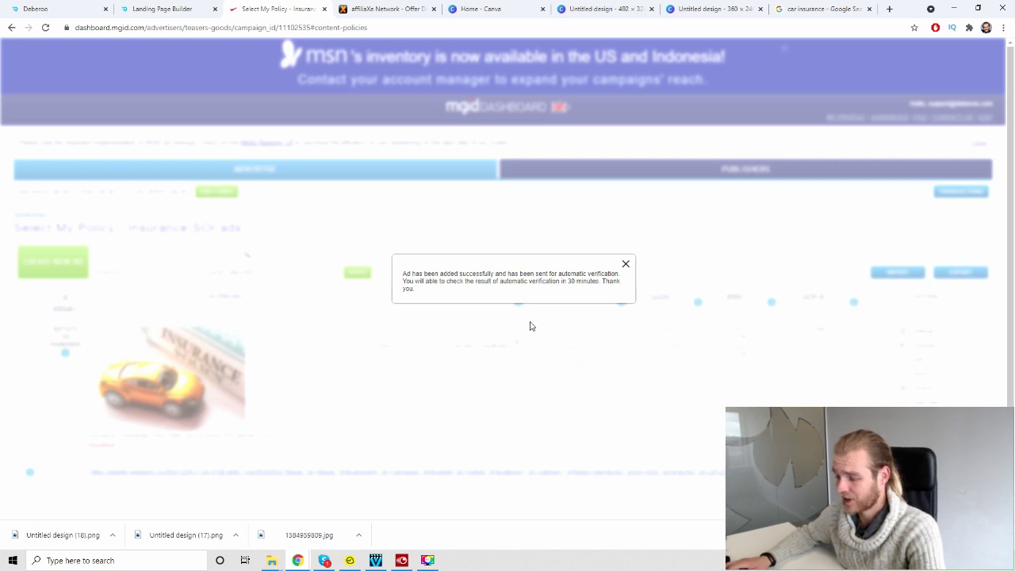
left_click(625, 264)
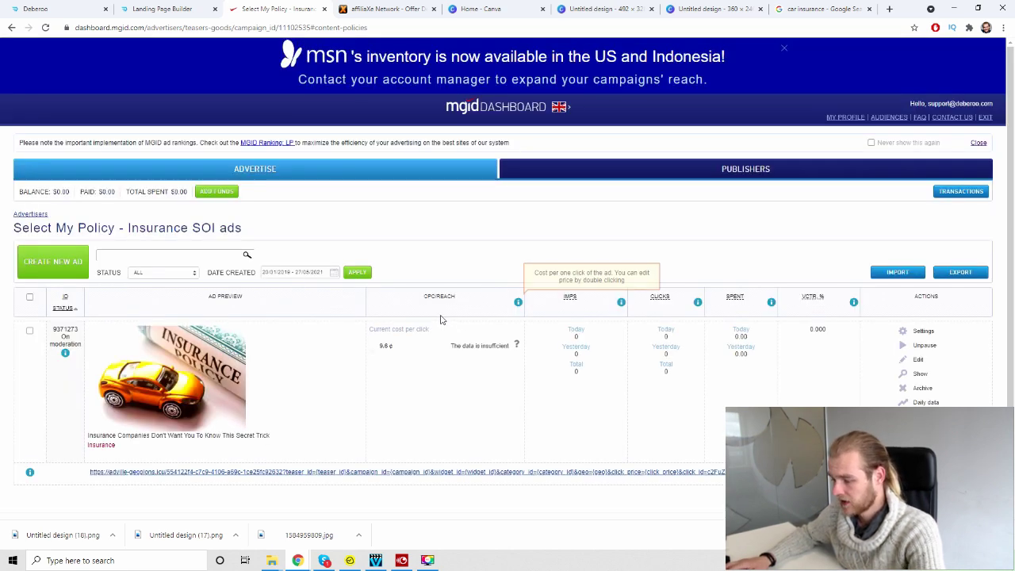
scroll(442, 320, "down", 1)
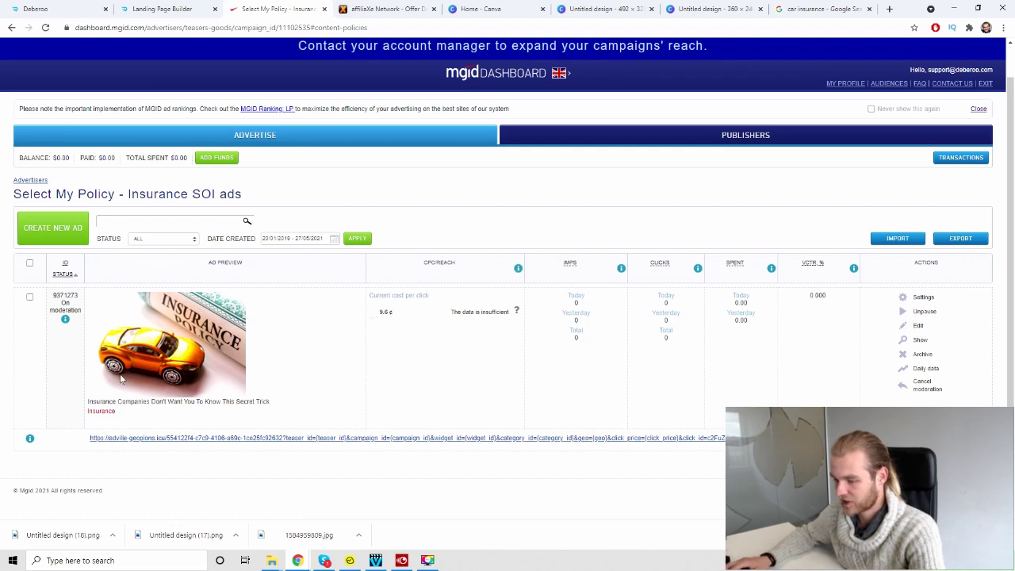